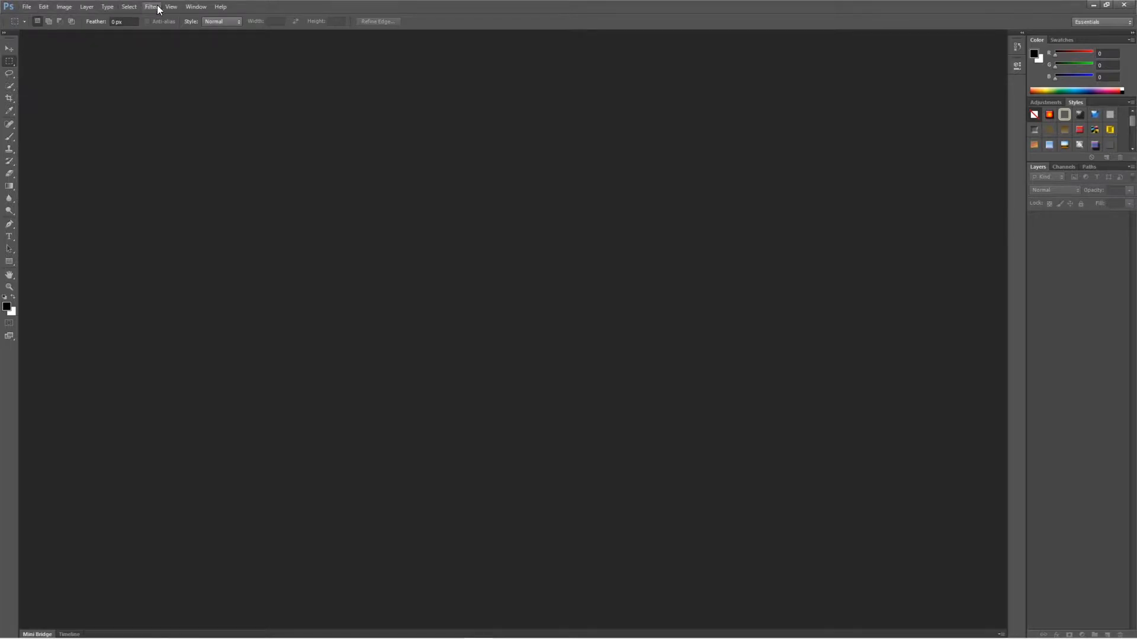
pyautogui.click(27, 8)
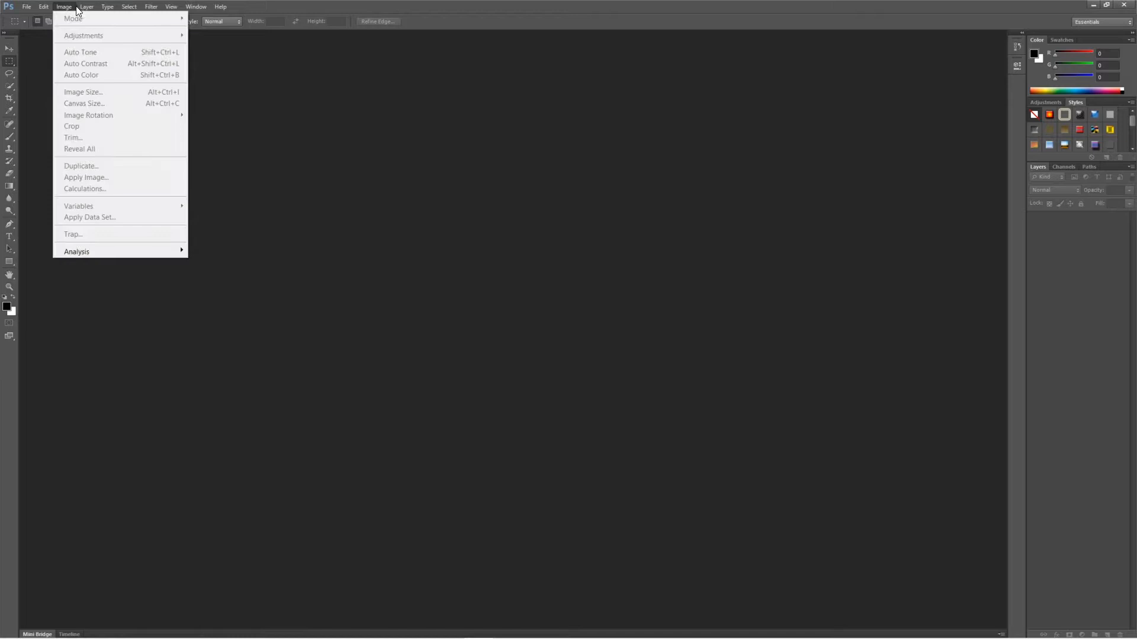
pyautogui.click(15, 41)
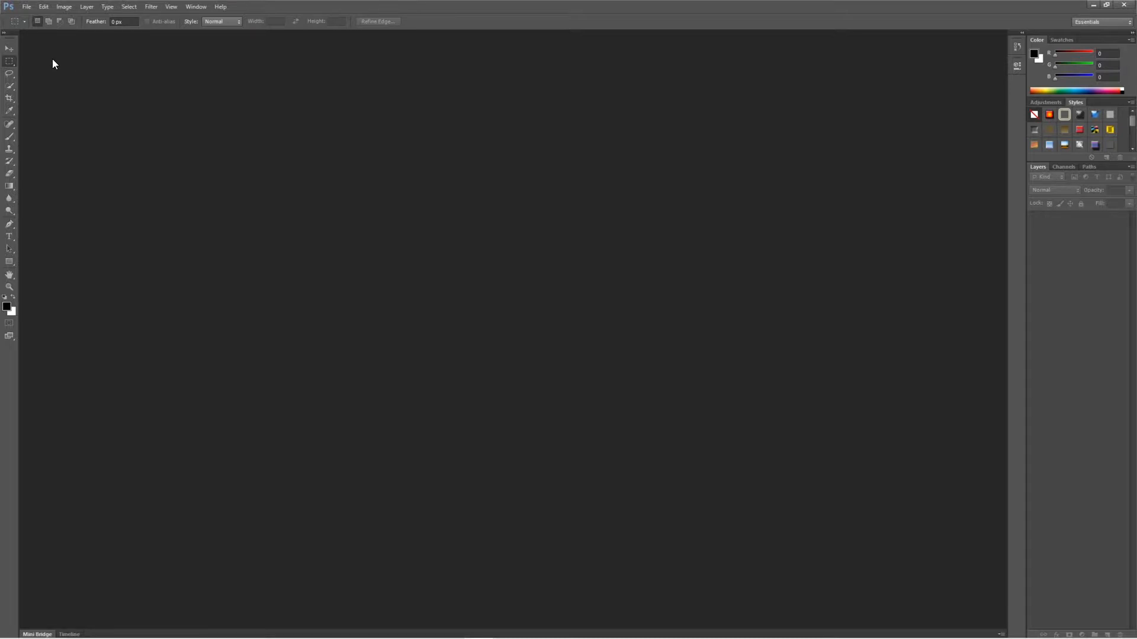
# Step: Start a new document and name it Test1
pyautogui.click(27, 8)
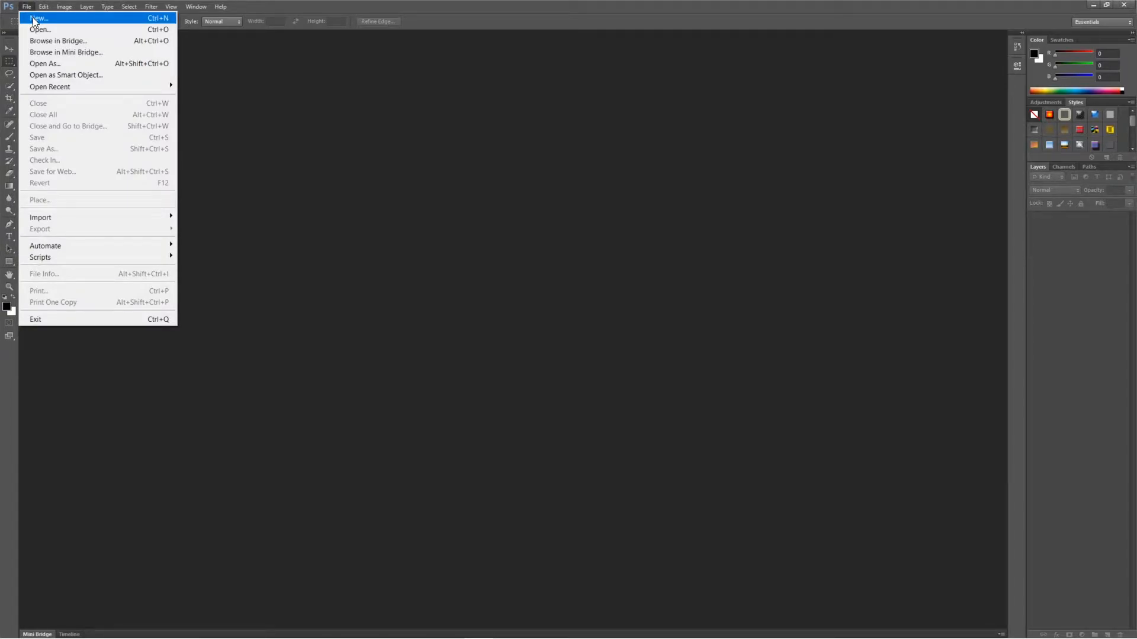
pyautogui.click(33, 20)
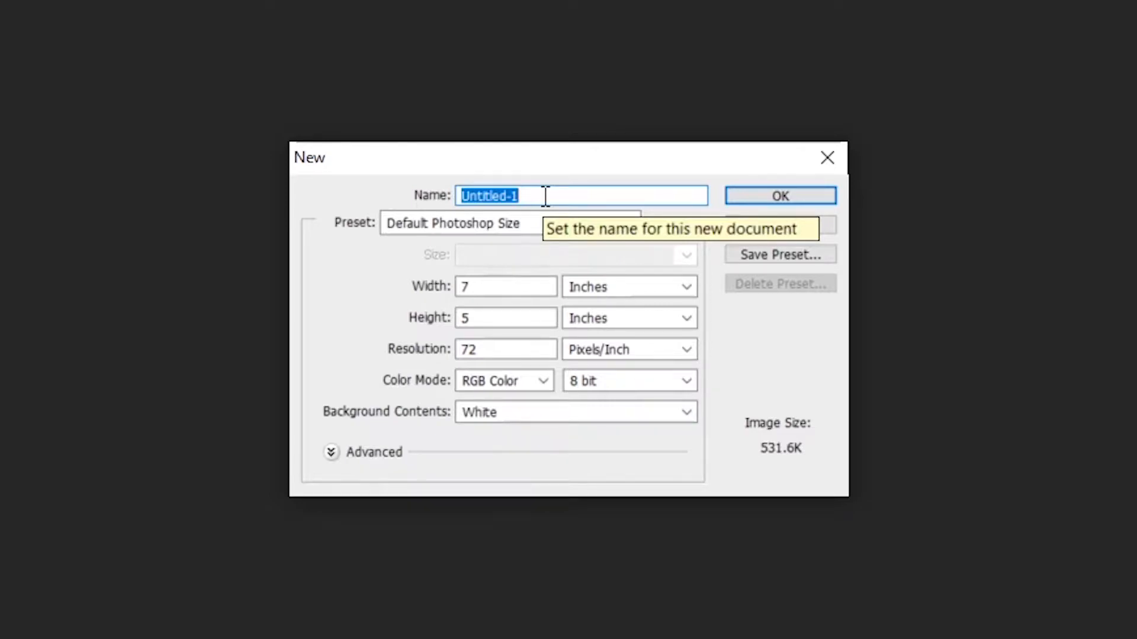
pyautogui.write('Is')
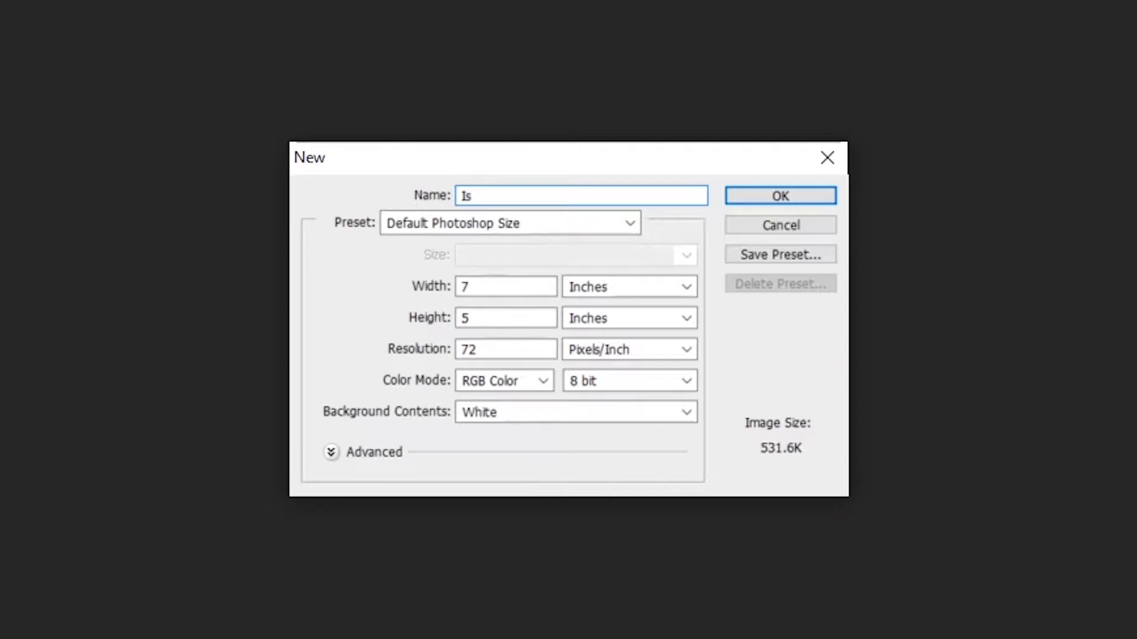
pyautogui.press('BackSpace')
pyautogui.press('BackSpace')
pyautogui.write('Test1')
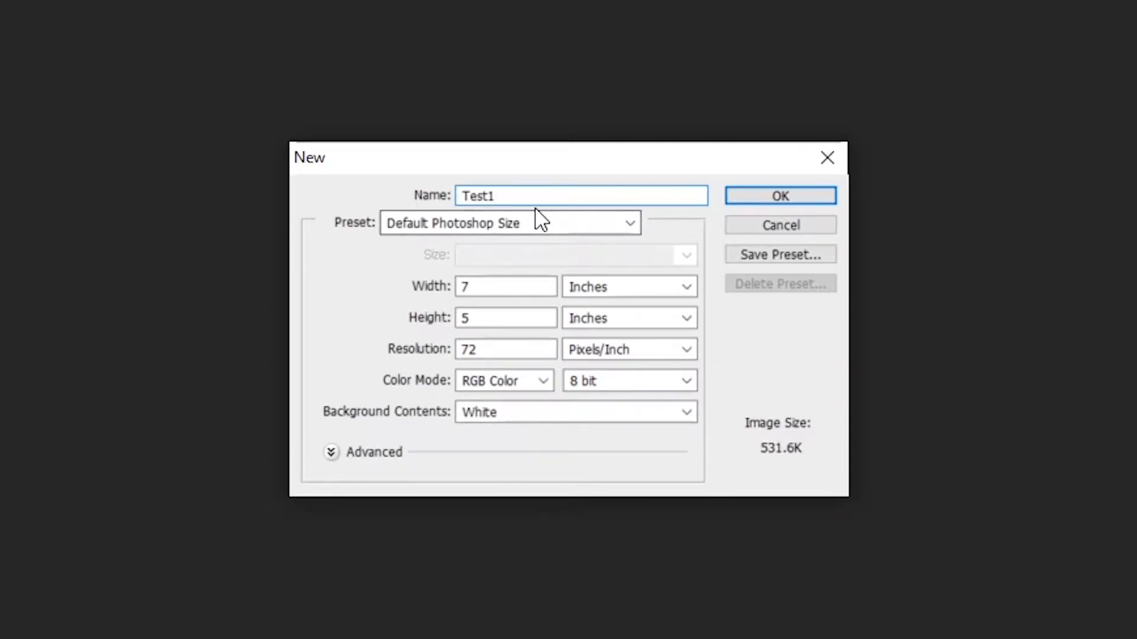
# Step: Create the document with the Default Photoshop Size preset, RGB Color mode and White background contents
pyautogui.click(571, 226)
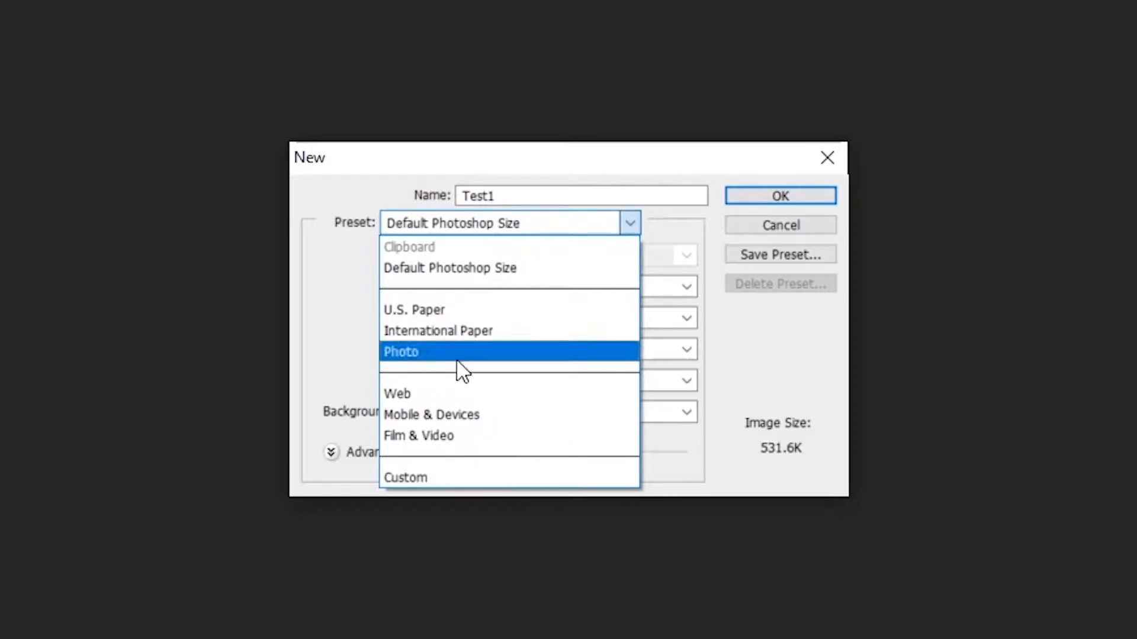
pyautogui.click(630, 221)
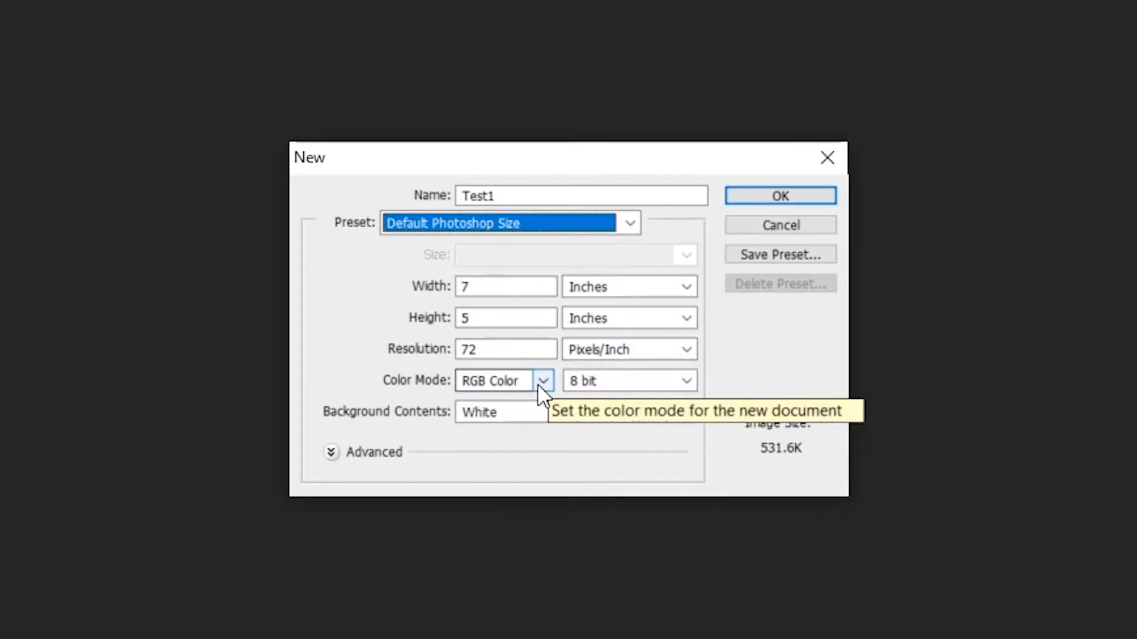
pyautogui.click(543, 382)
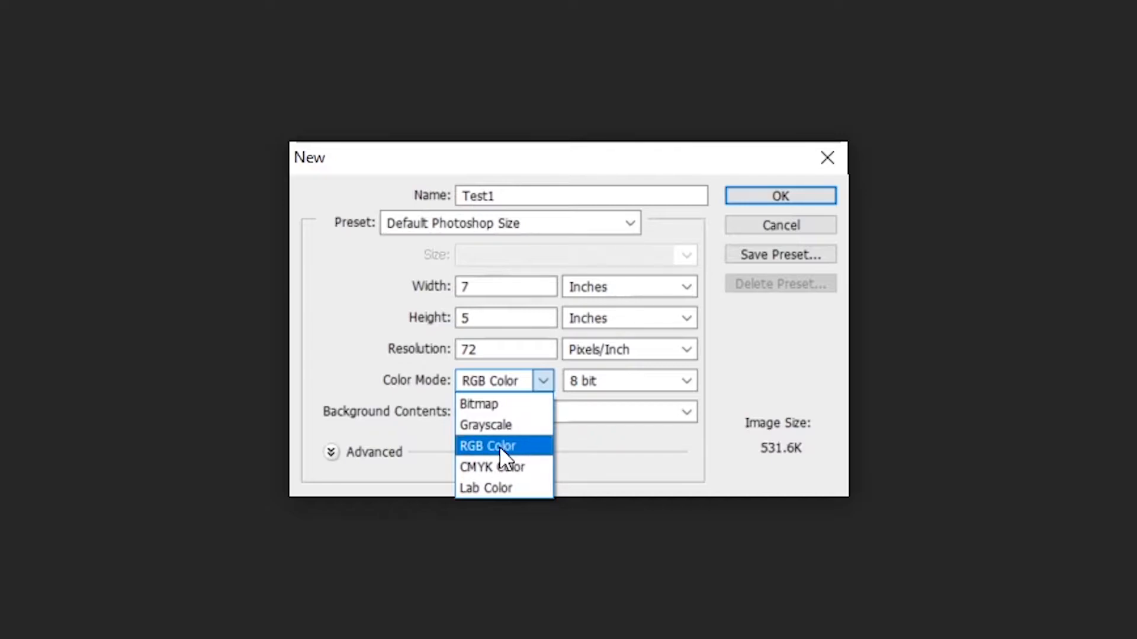
pyautogui.click(546, 386)
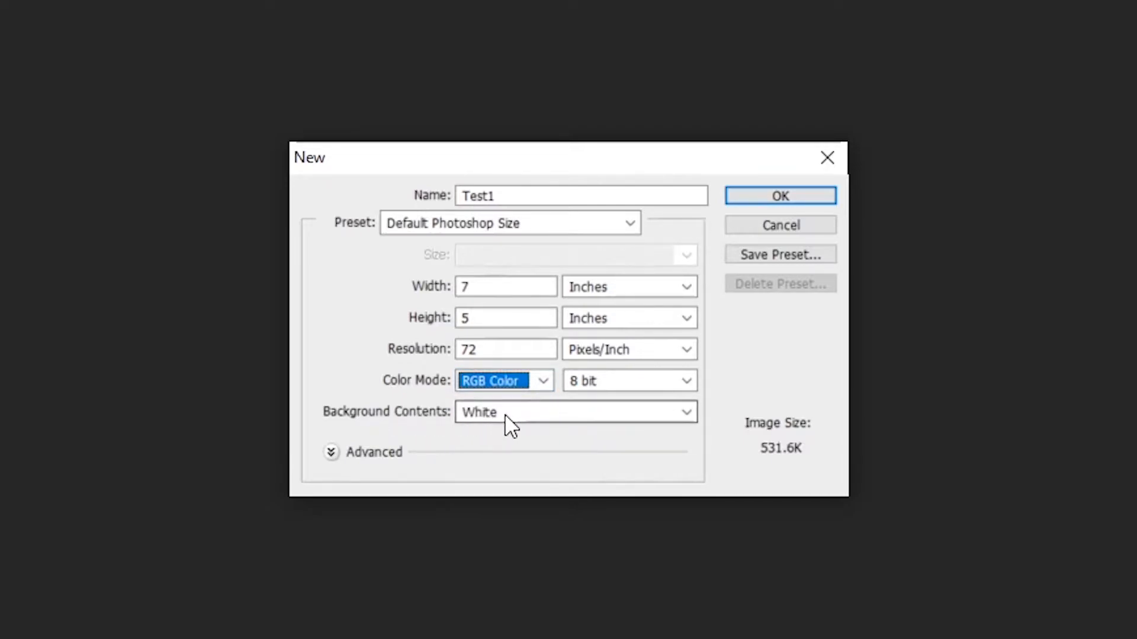
pyautogui.click(665, 412)
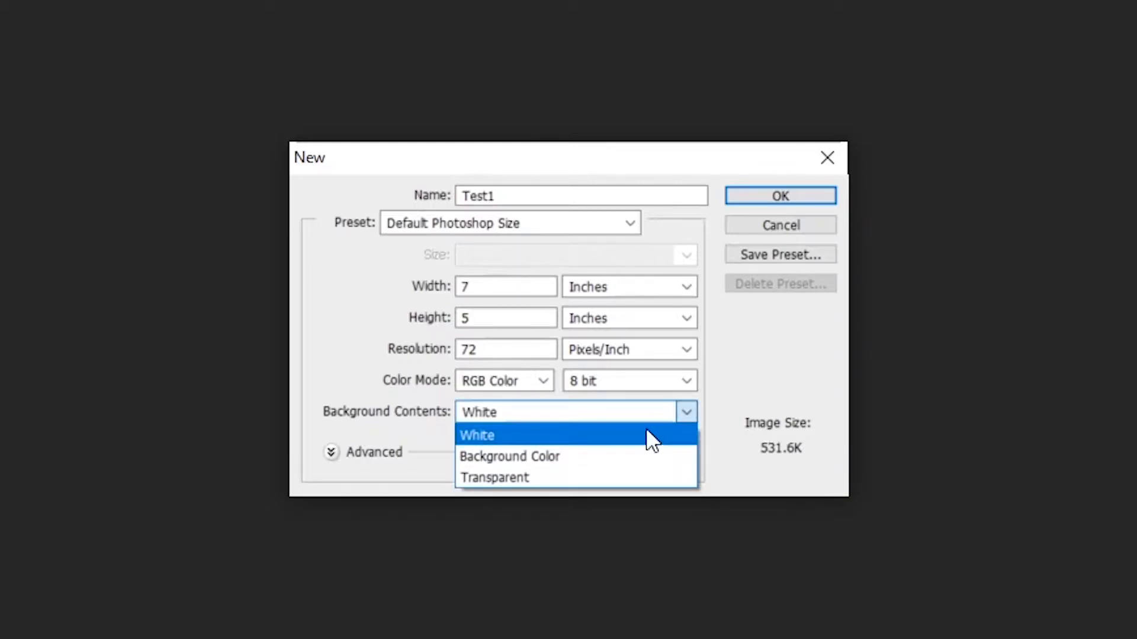
pyautogui.click(690, 428)
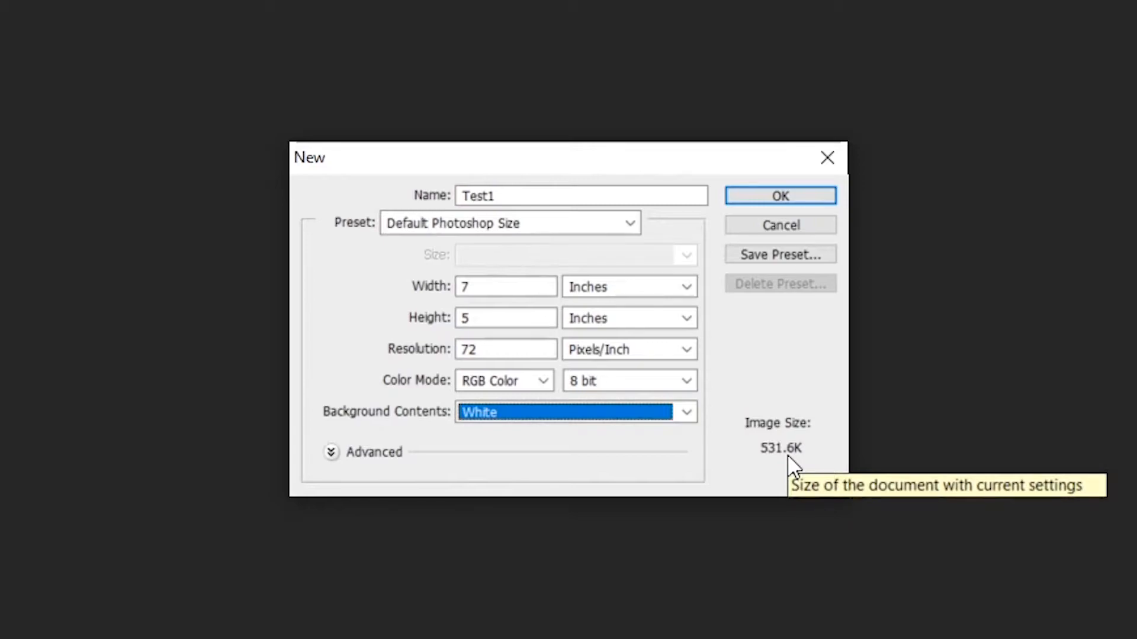
pyautogui.click(784, 195)
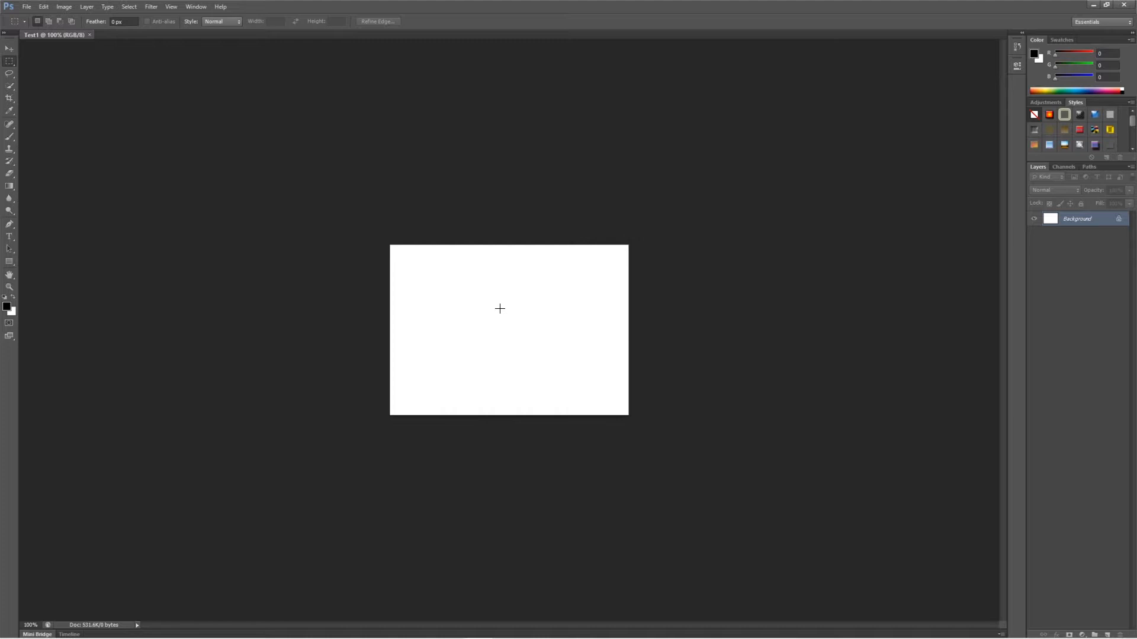
pyautogui.click(1053, 102)
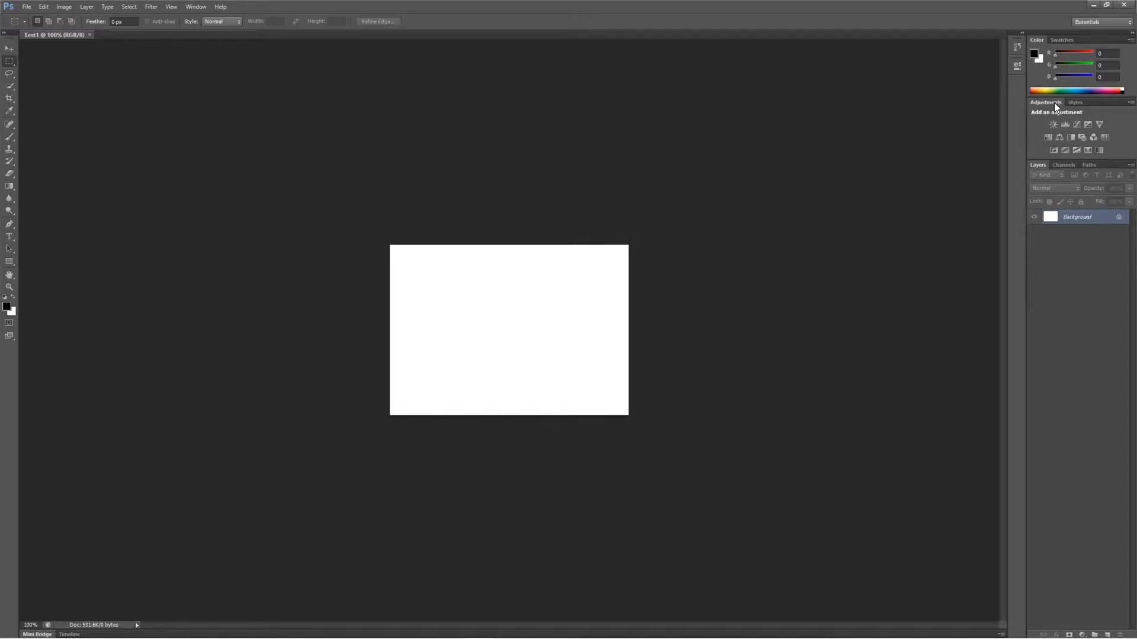
pyautogui.click(1075, 102)
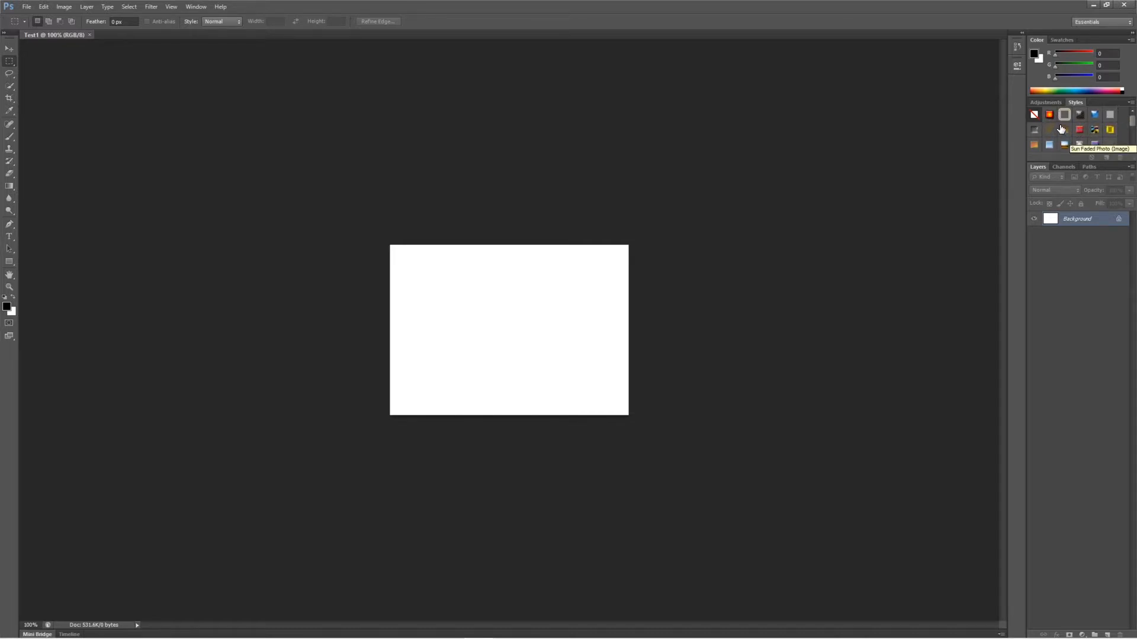
pyautogui.scroll(-2, 1096, 136)
pyautogui.scroll(2, 1097, 136)
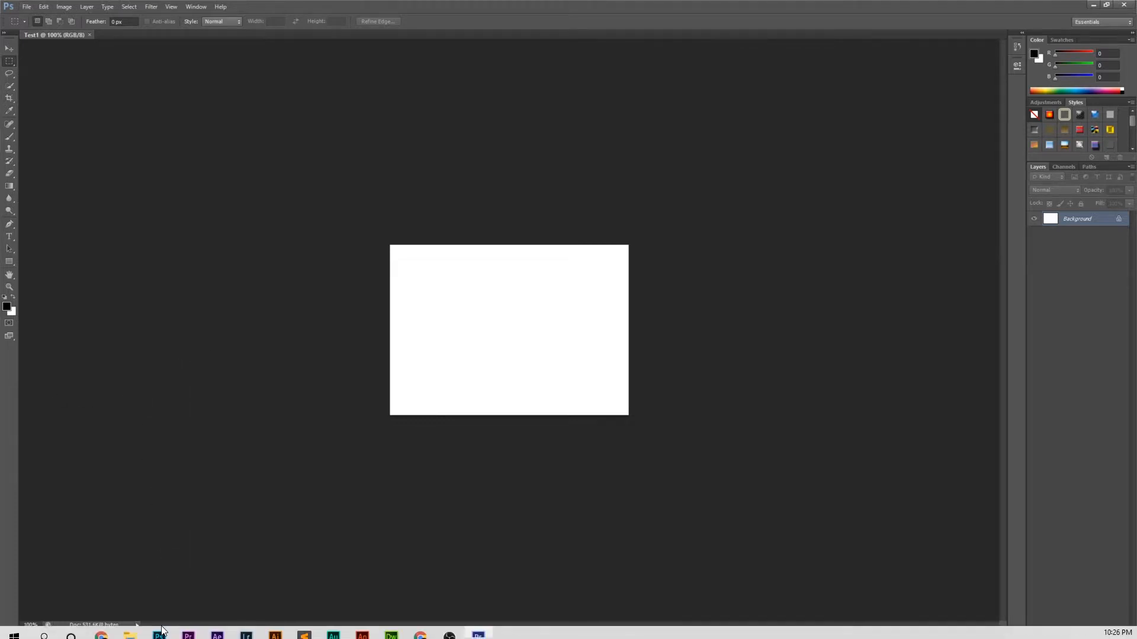
# Step: Switch to File Explorer and look through the practice images, checking IMG_AAE040A, IMG_AAE041A and IMG_AAE014A
pyautogui.click(130, 635)
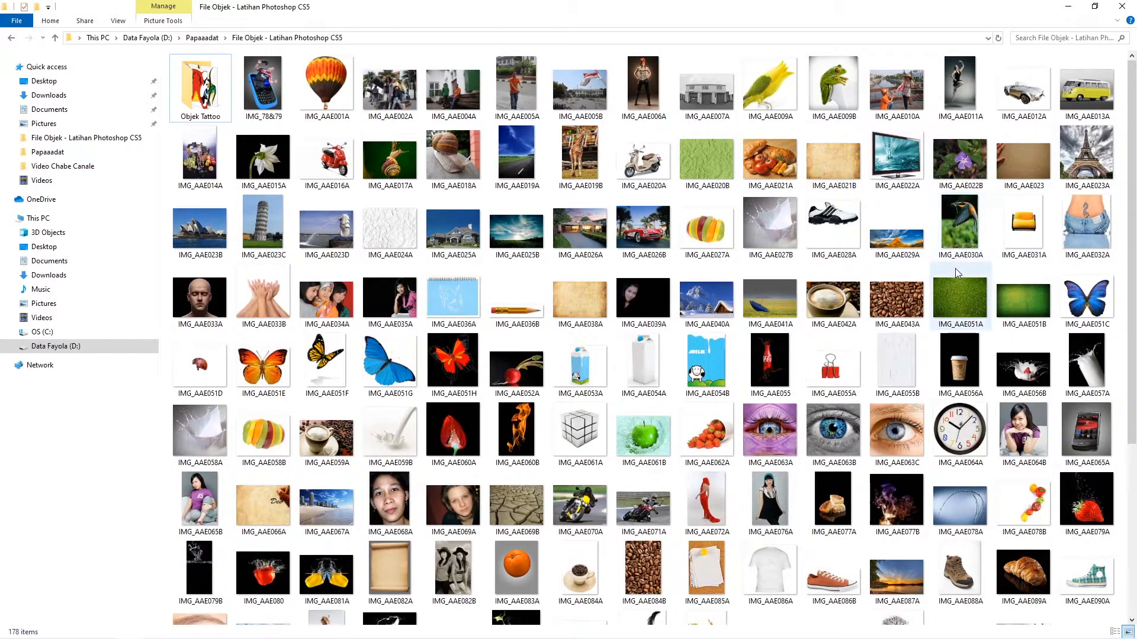
pyautogui.scroll(-3, 955, 268)
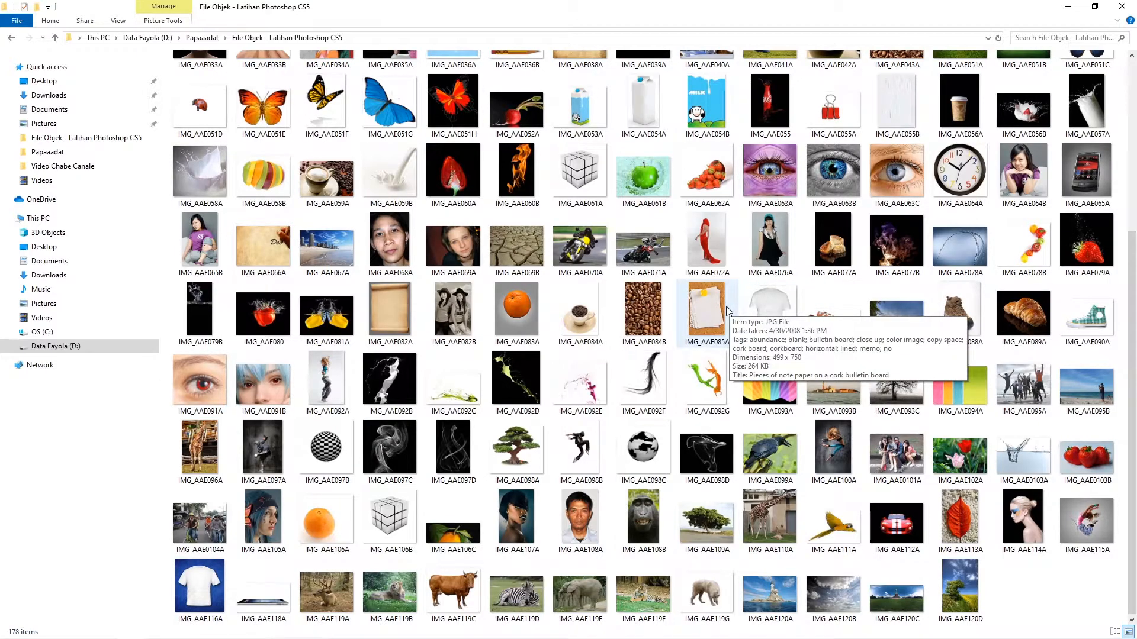
pyautogui.scroll(3, 728, 310)
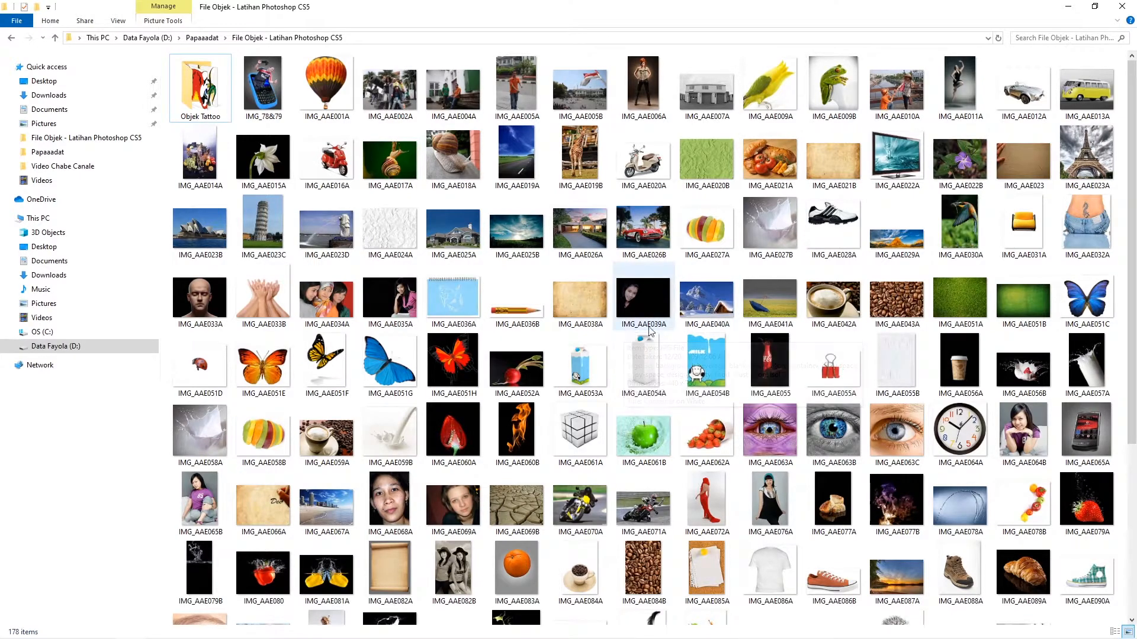
pyautogui.click(711, 304)
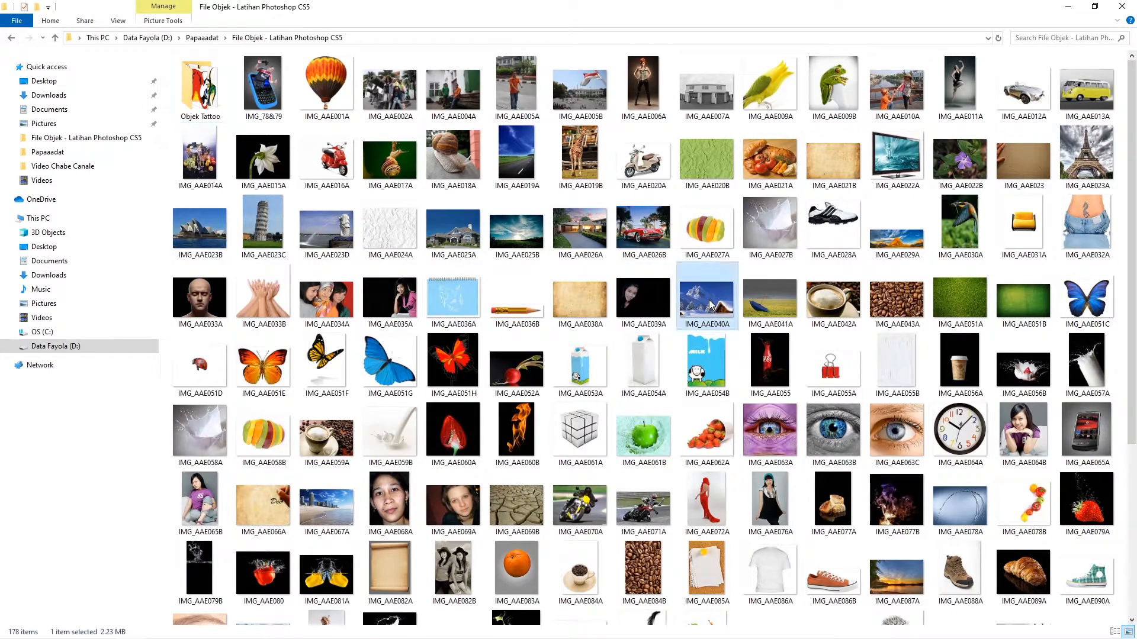
pyautogui.click(762, 302)
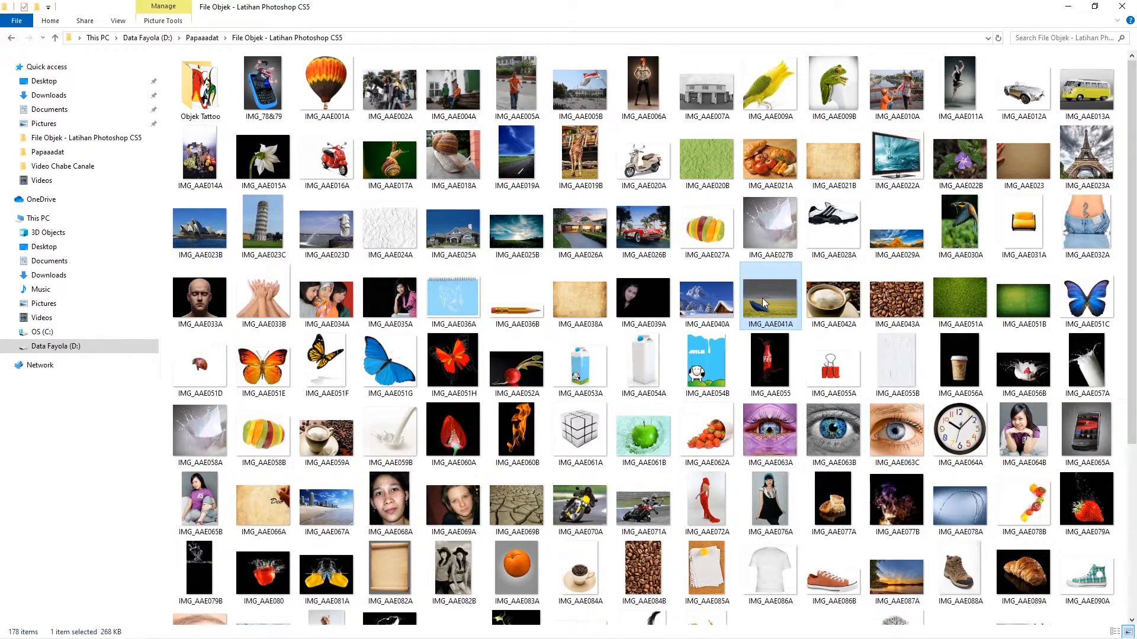
pyautogui.moveTo(783, 295)
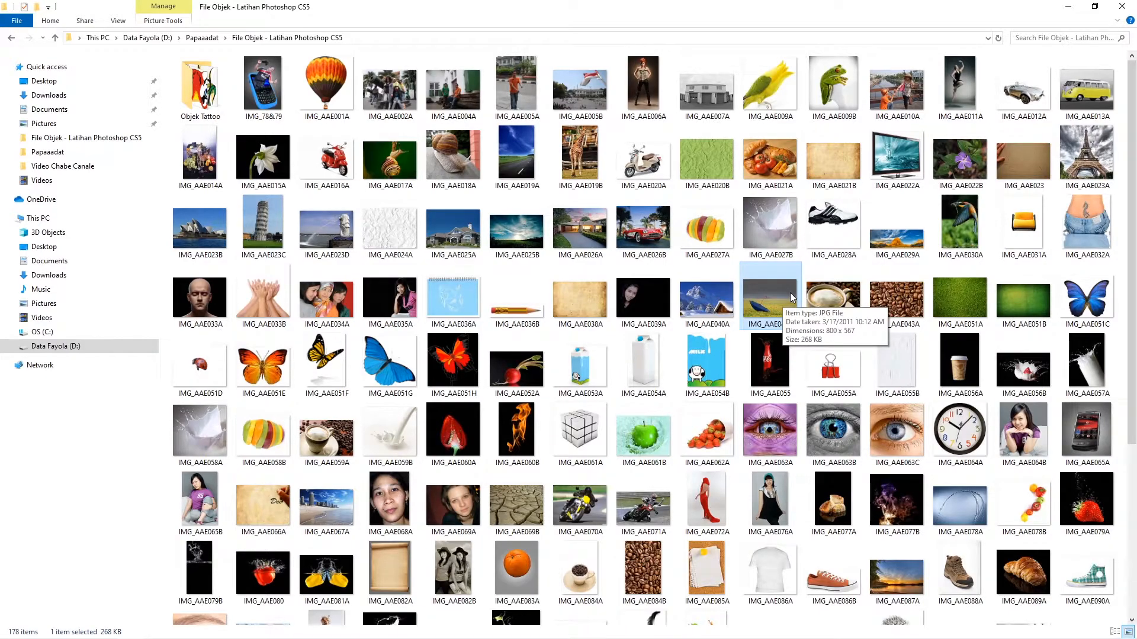
pyautogui.click(205, 170)
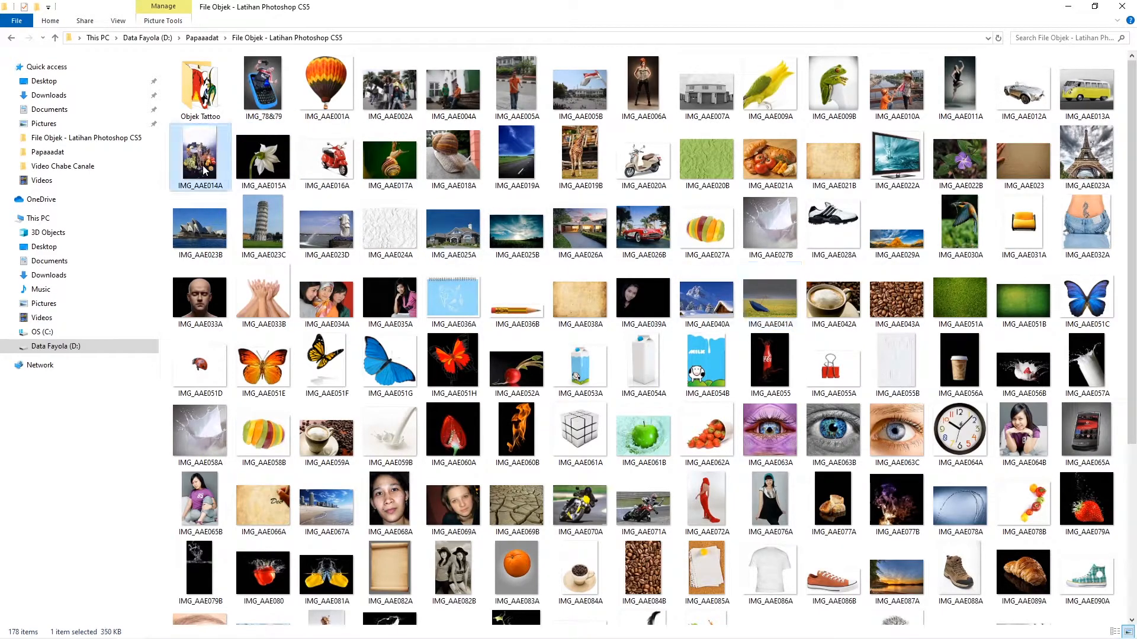
pyautogui.click(762, 305)
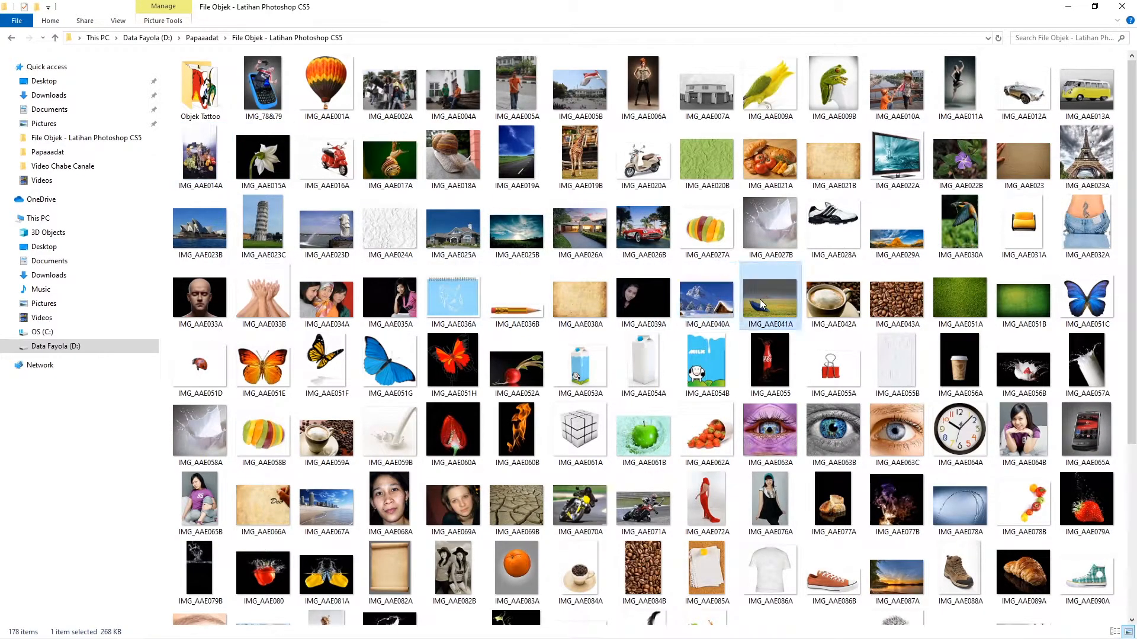
pyautogui.click(205, 166)
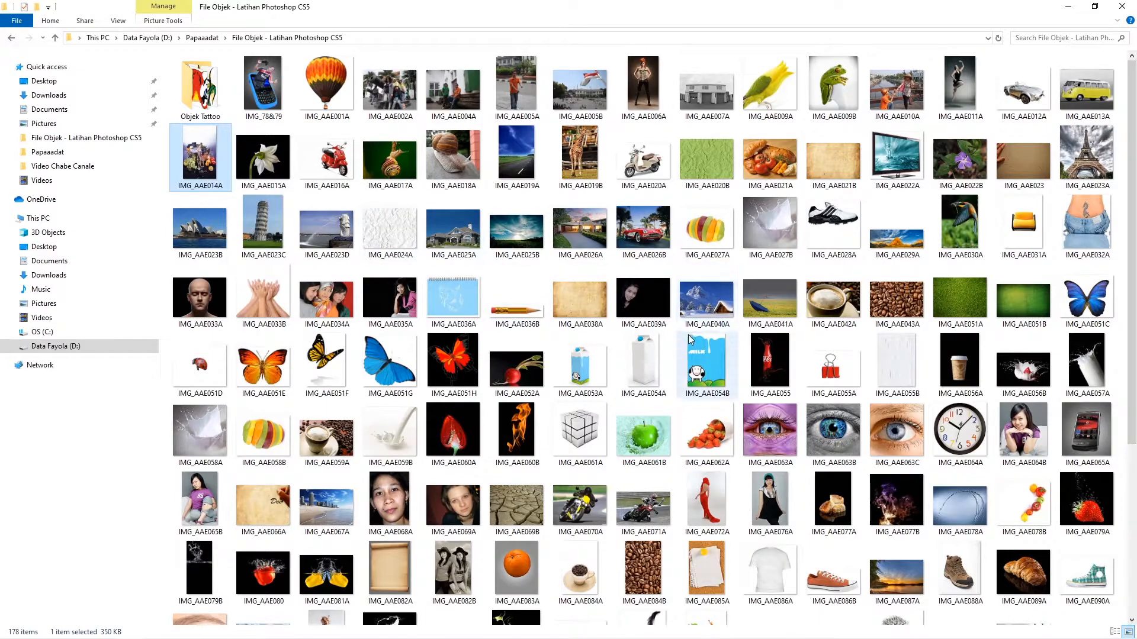
pyautogui.moveTo(715, 349)
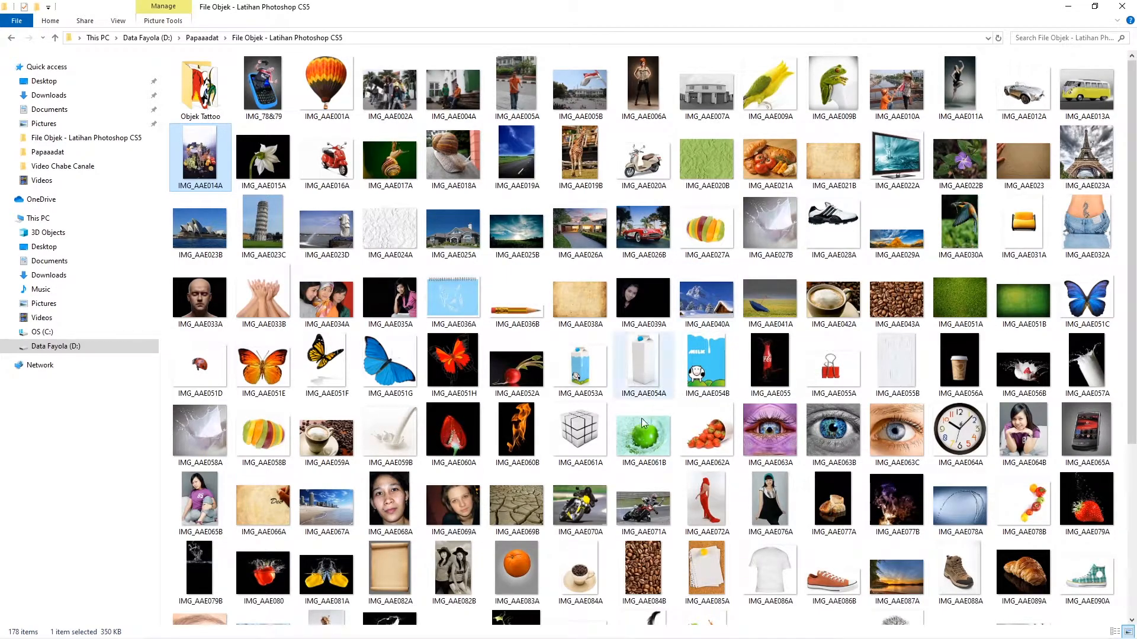
# Step: Switch back to Photoshop and browse in the Open dialog to File Objek - Latihan Photoshop CS5 inside Papaaadat on drive D
pyautogui.moveTo(645, 638)
pyautogui.click(478, 631)
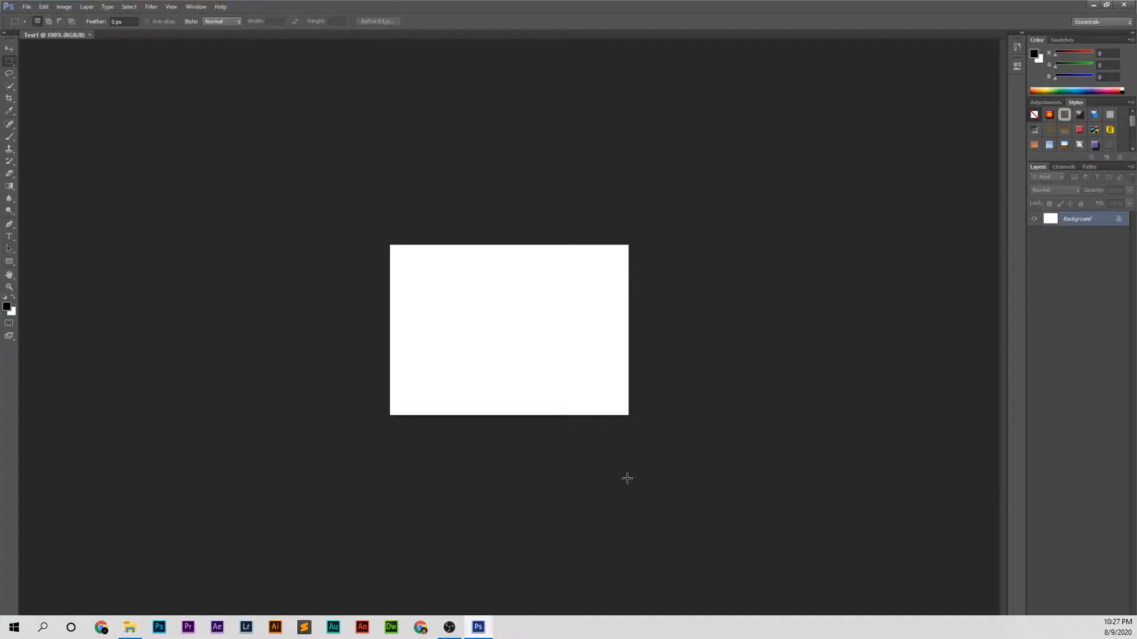
pyautogui.click(30, 8)
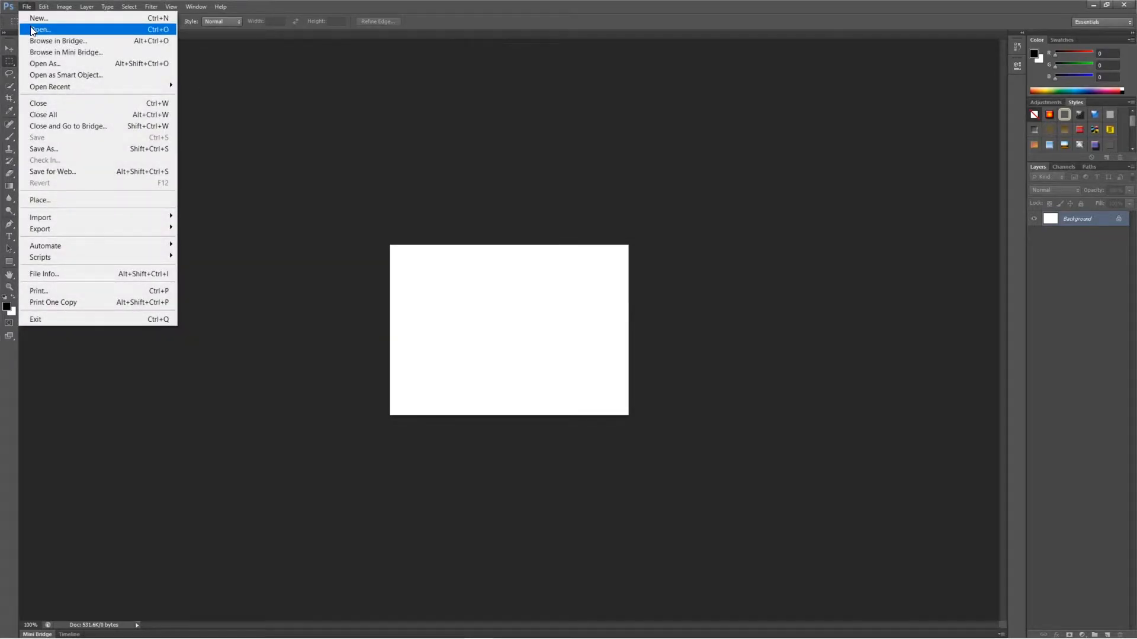
pyautogui.click(47, 30)
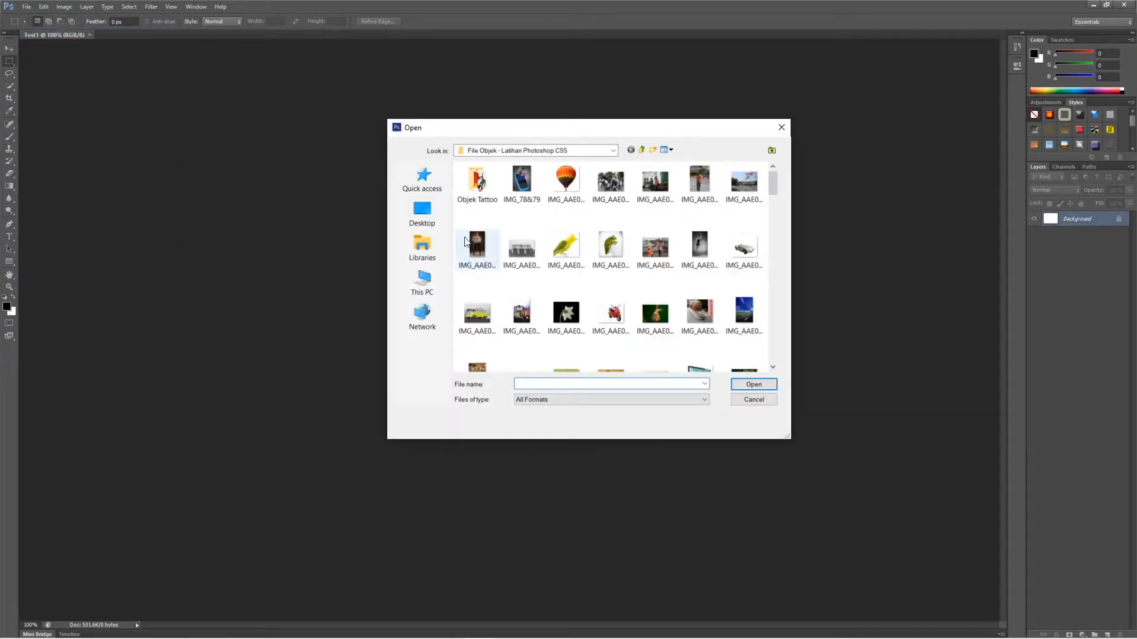
pyautogui.click(428, 289)
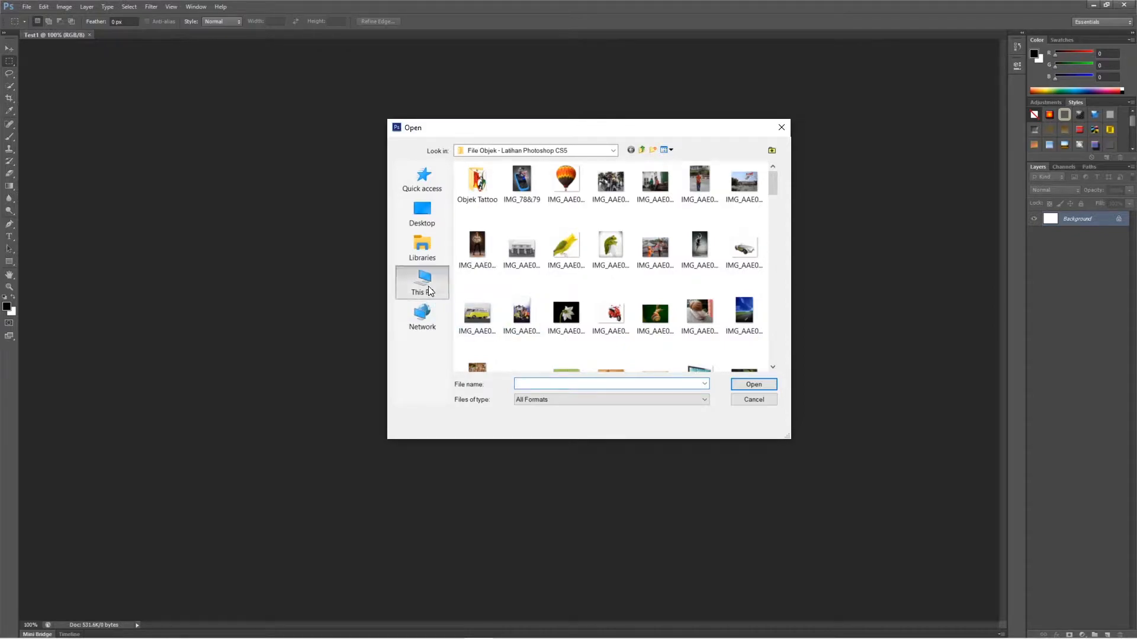
pyautogui.doubleClick(639, 335)
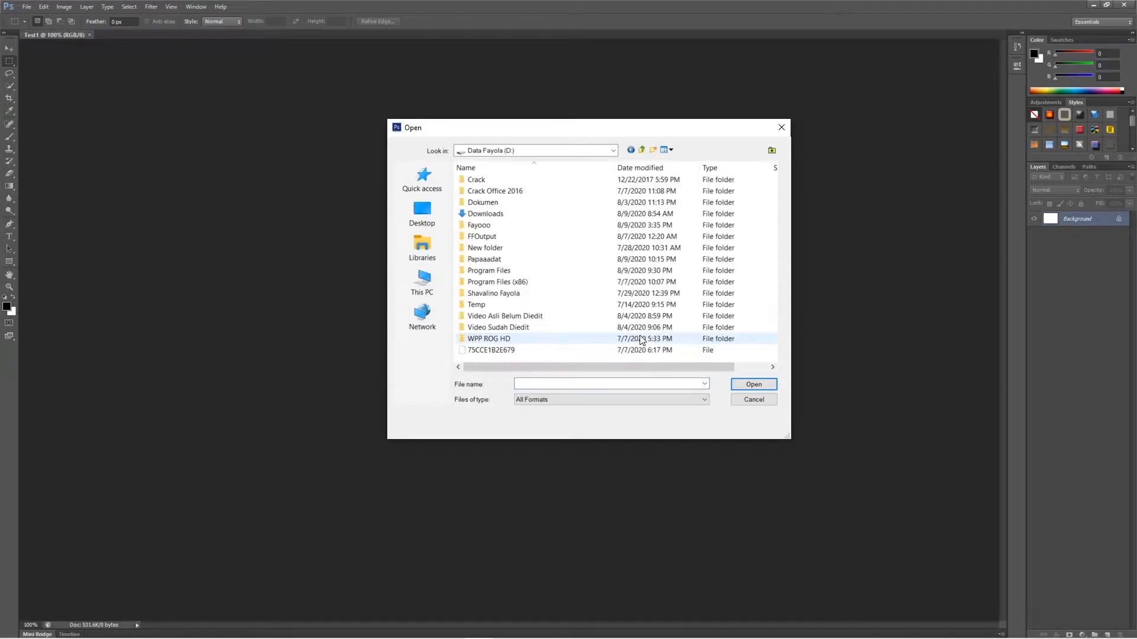
pyautogui.click(490, 263)
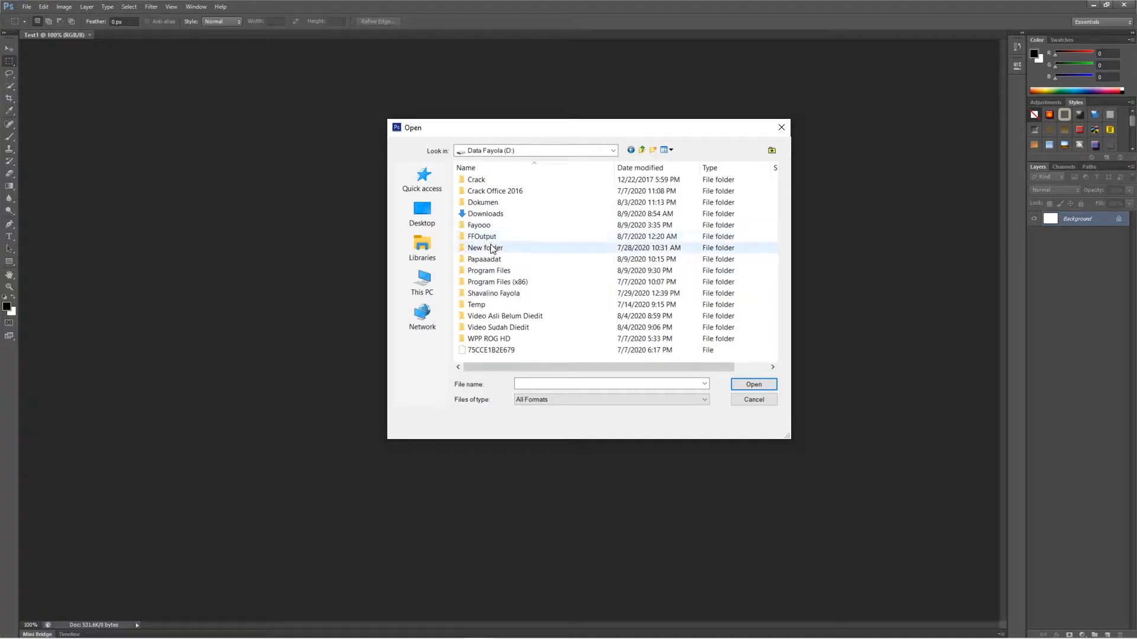
pyautogui.doubleClick(490, 262)
pyautogui.click(504, 208)
pyautogui.doubleClick(505, 210)
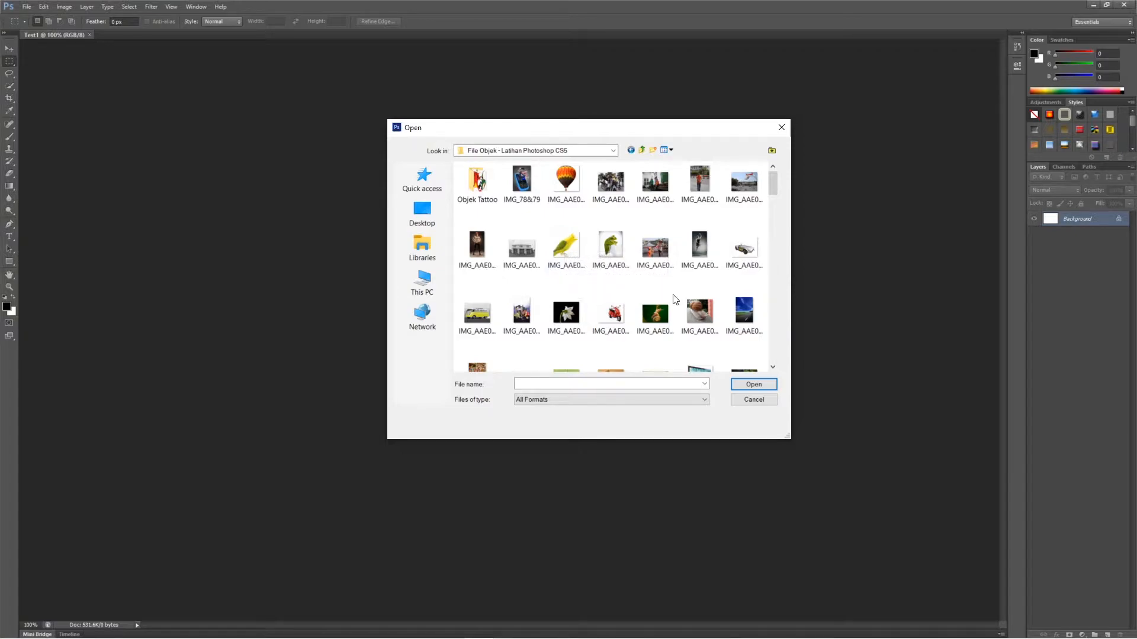
# Step: Open the snowy mountain cabin image IMG_AAE040A from the practice folder
pyautogui.scroll(-3, 674, 299)
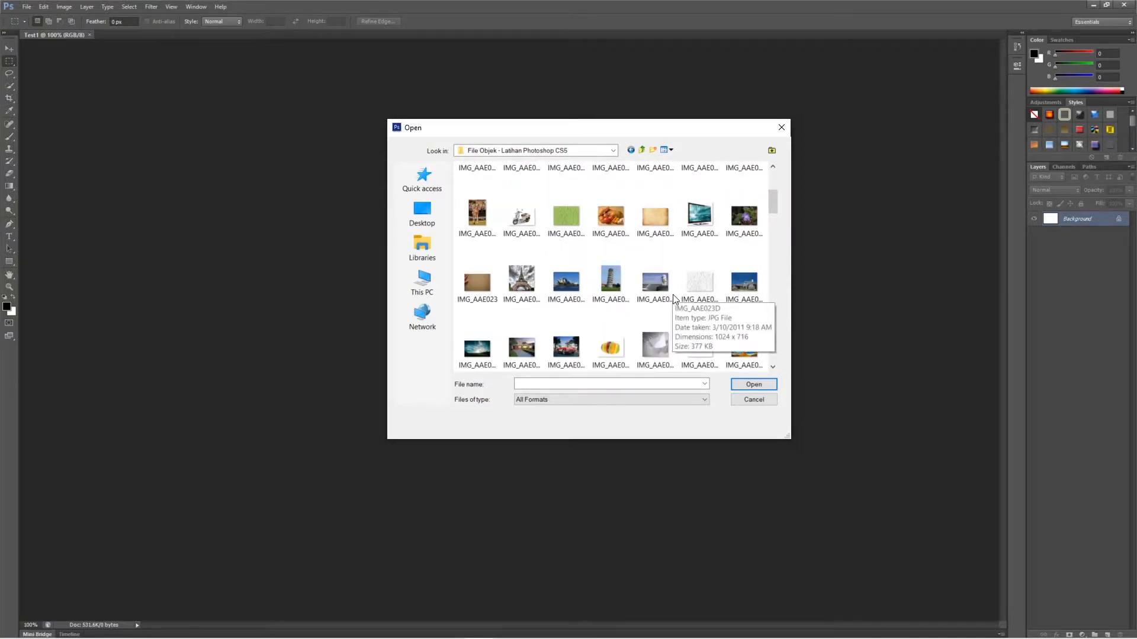
pyautogui.scroll(-3, 674, 299)
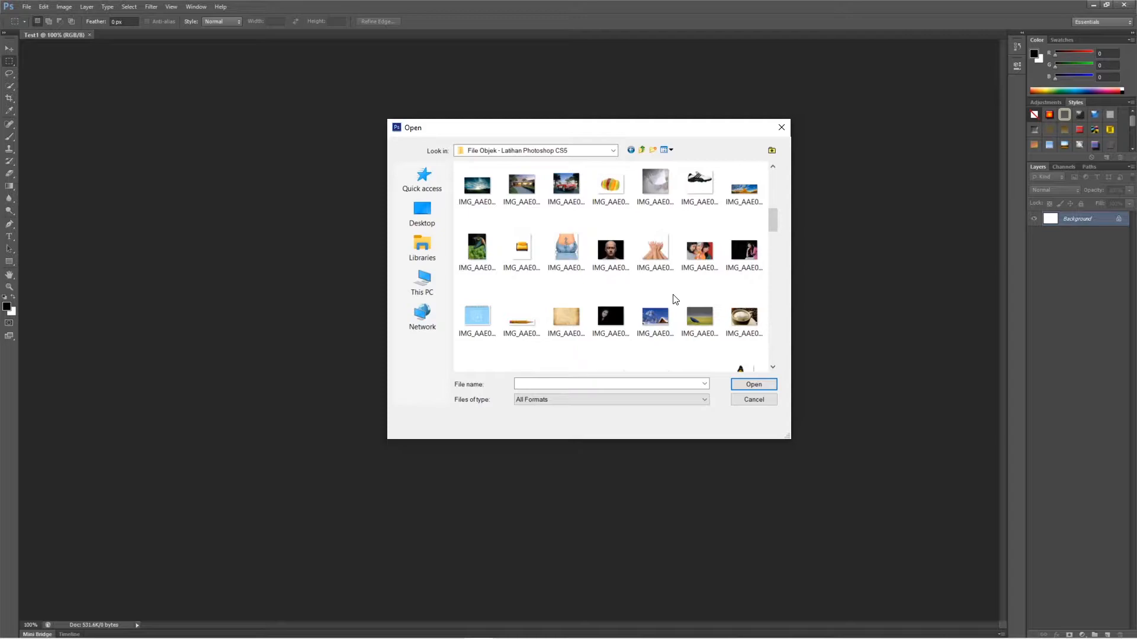
pyautogui.click(650, 321)
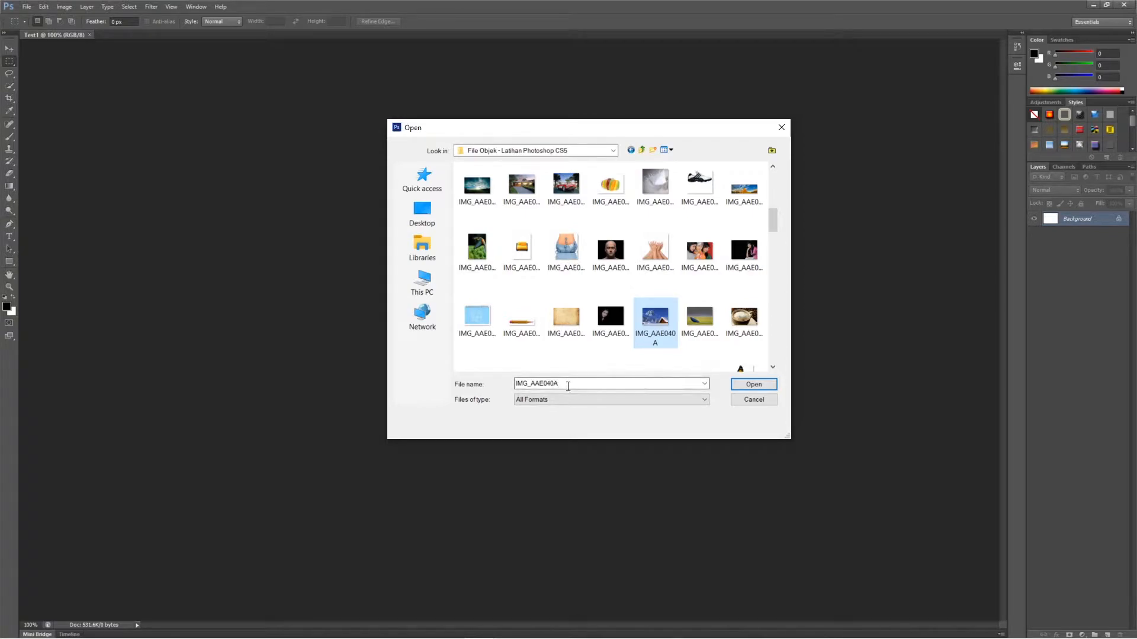
pyautogui.click(753, 385)
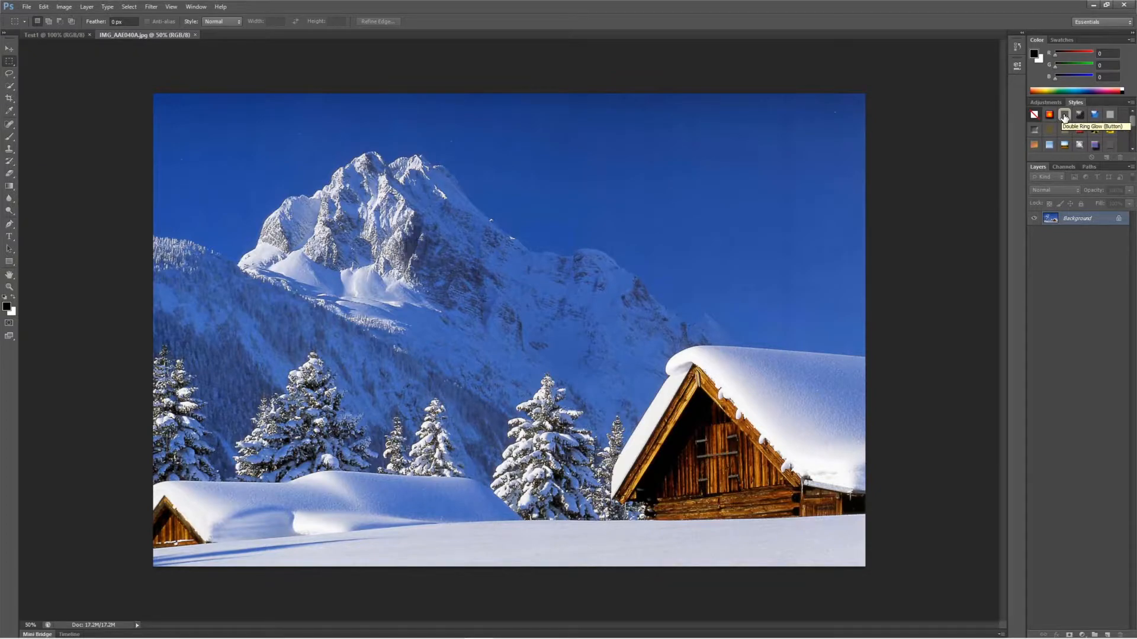
# Step: Unlock the cabin image's Background by converting it to a regular layer with the default name Layer 0
pyautogui.click(1049, 115)
pyautogui.doubleClick(1120, 222)
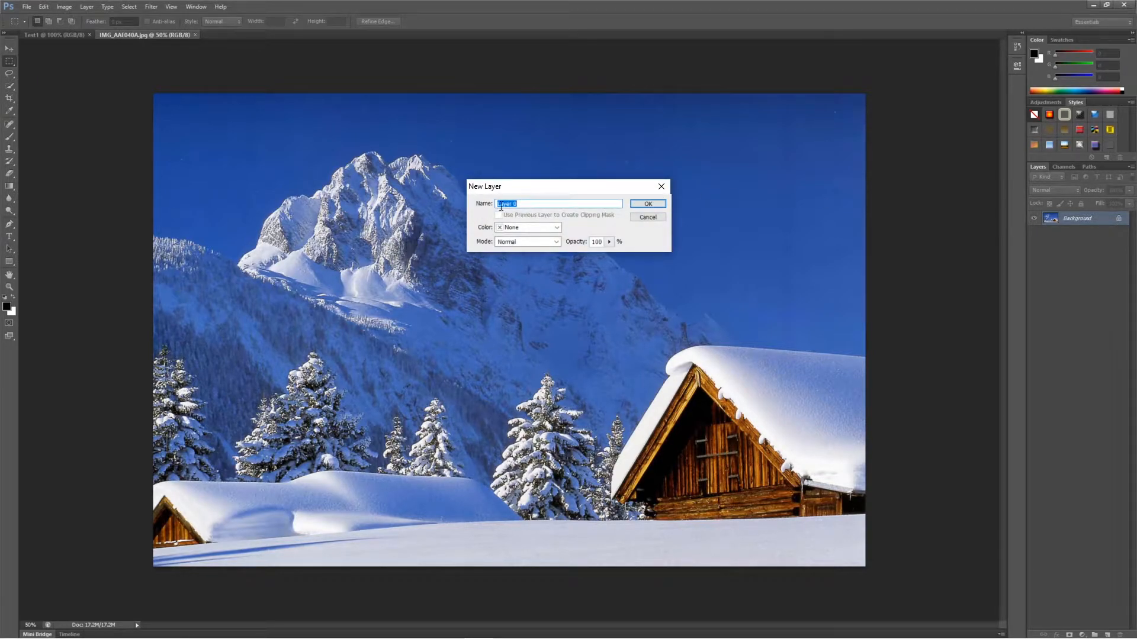
pyautogui.click(647, 204)
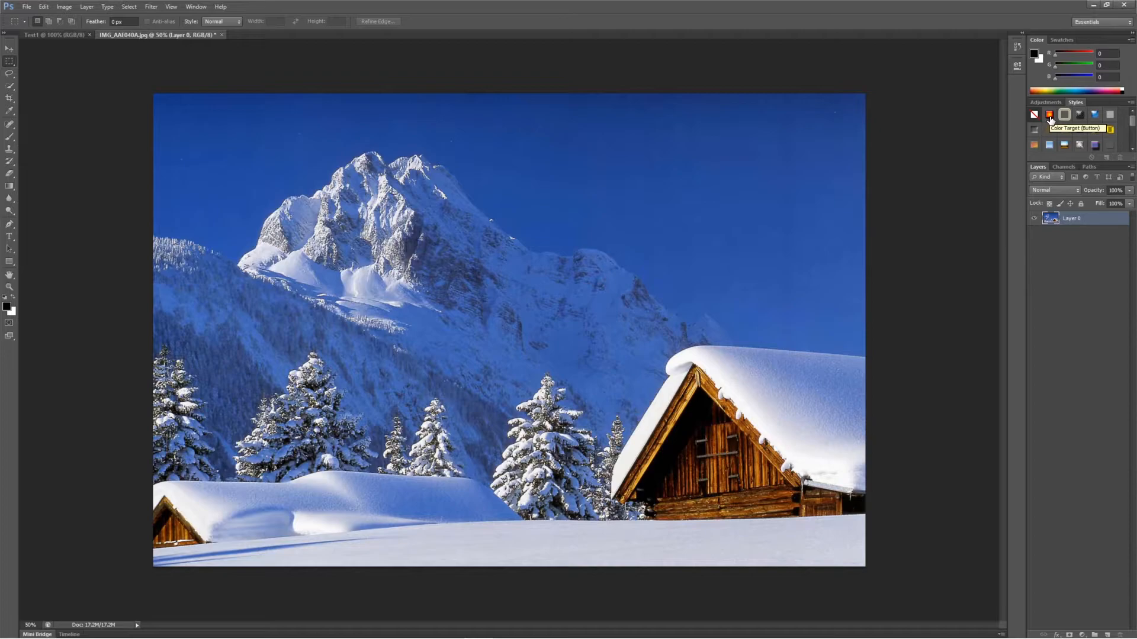
# Step: Try the Color Target (Button), Blue Filter, Circular Vignette and a fog-like gradient style on the cabin image's layer
pyautogui.click(1049, 116)
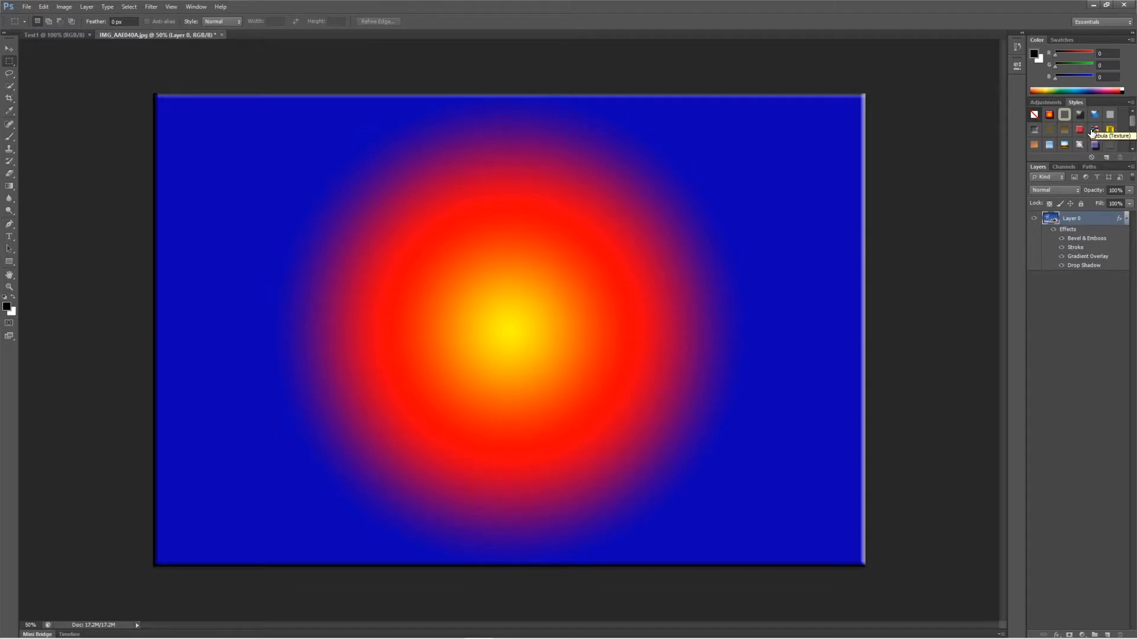
pyautogui.scroll(-1, 1093, 133)
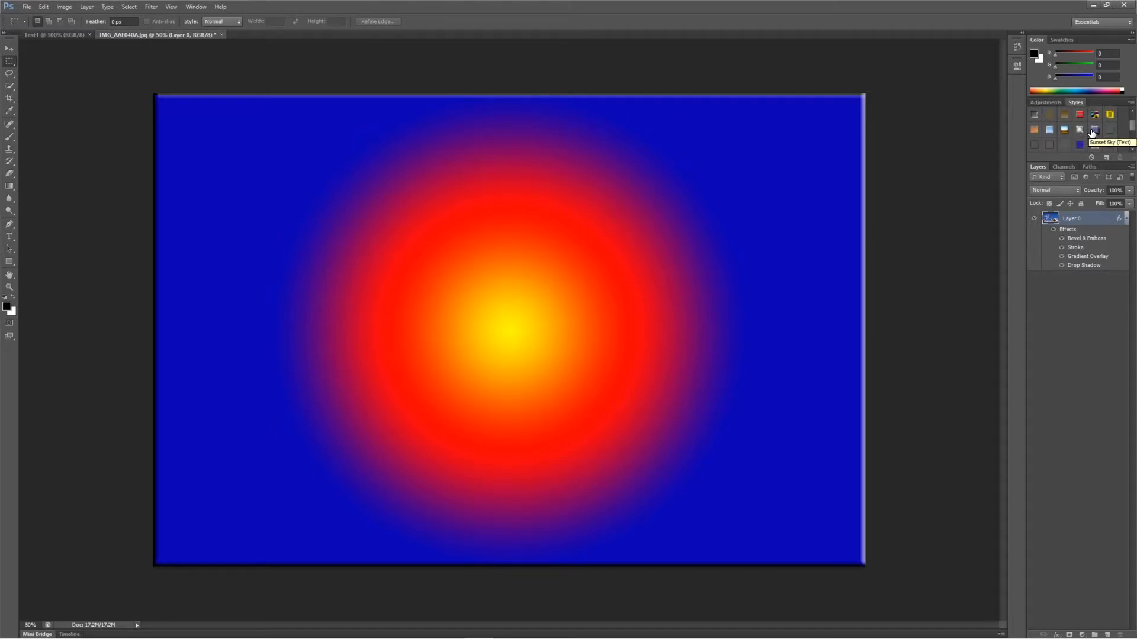
pyautogui.scroll(-1, 1093, 133)
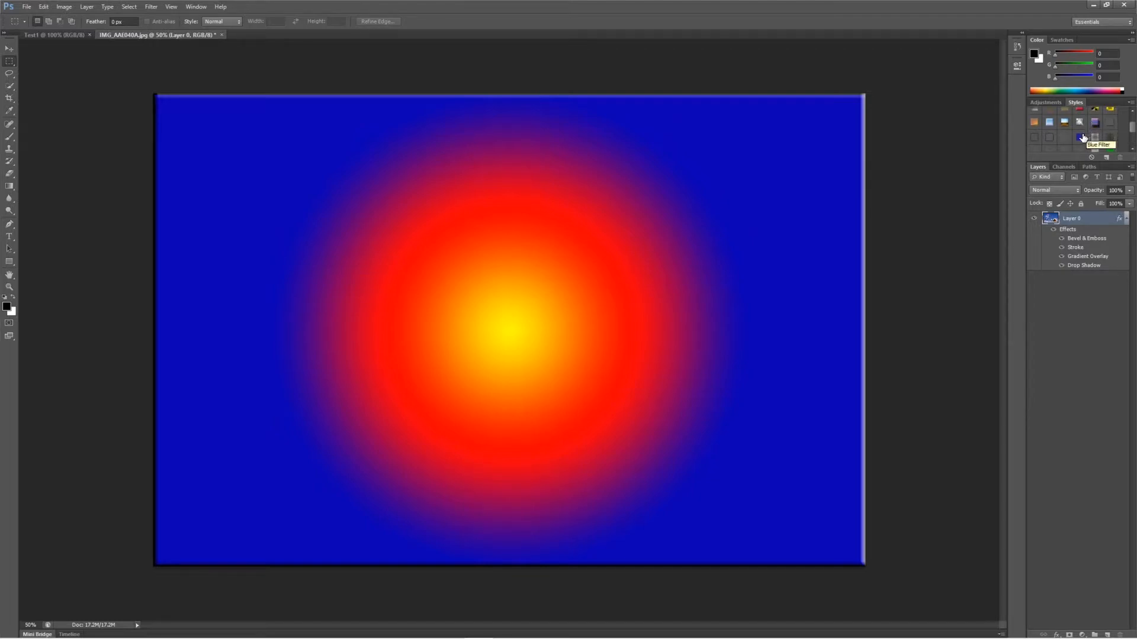
pyautogui.scroll(-1, 1069, 146)
pyautogui.click(1082, 133)
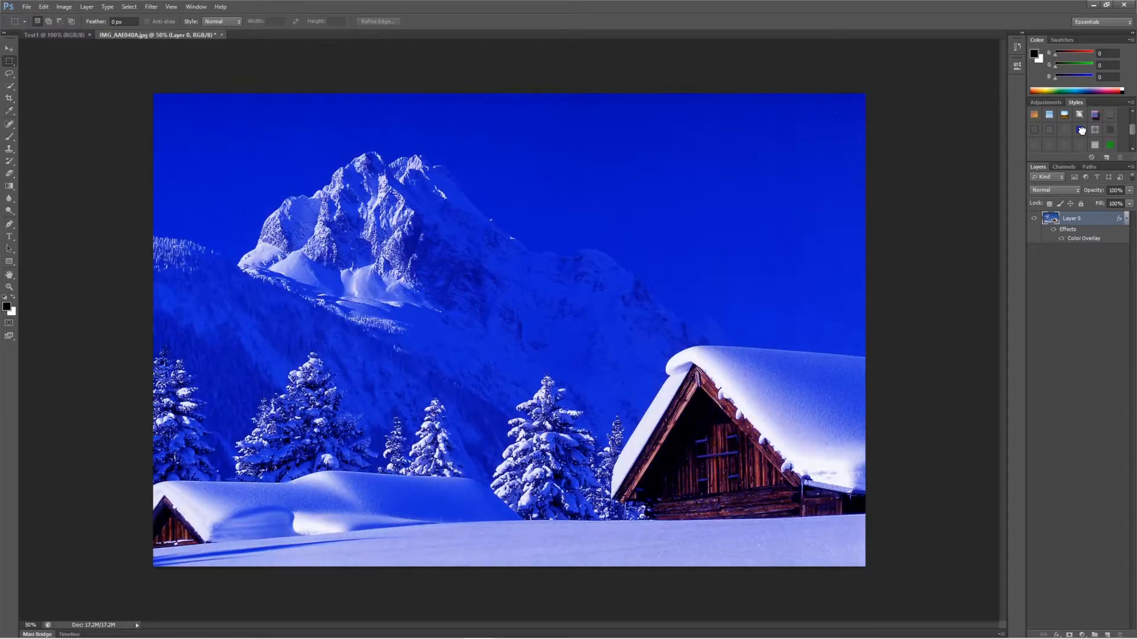
pyautogui.click(1094, 129)
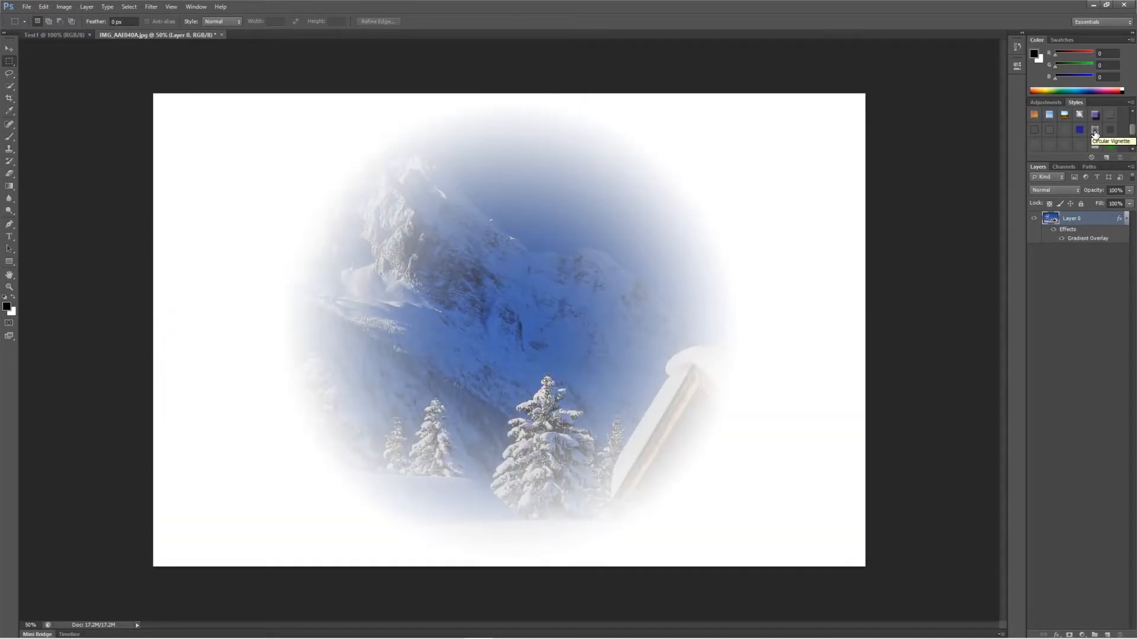
pyautogui.click(1093, 145)
# Step: Apply the Snow style to the cabin image's layer
pyautogui.scroll(-1, 1093, 145)
pyautogui.scroll(-1, 1083, 148)
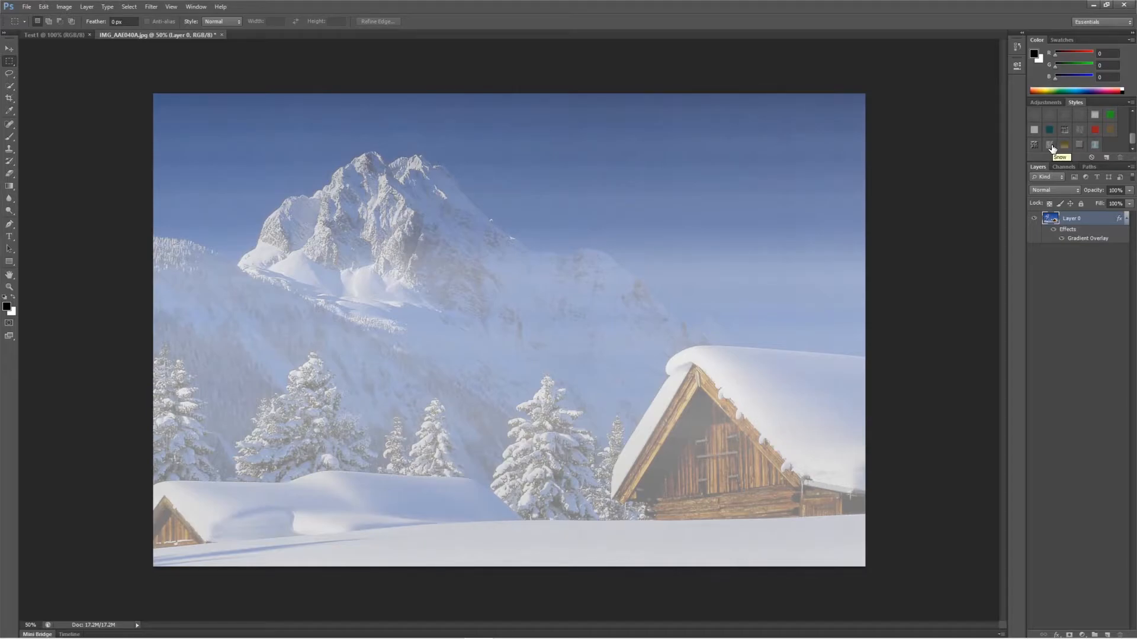
pyautogui.click(1049, 147)
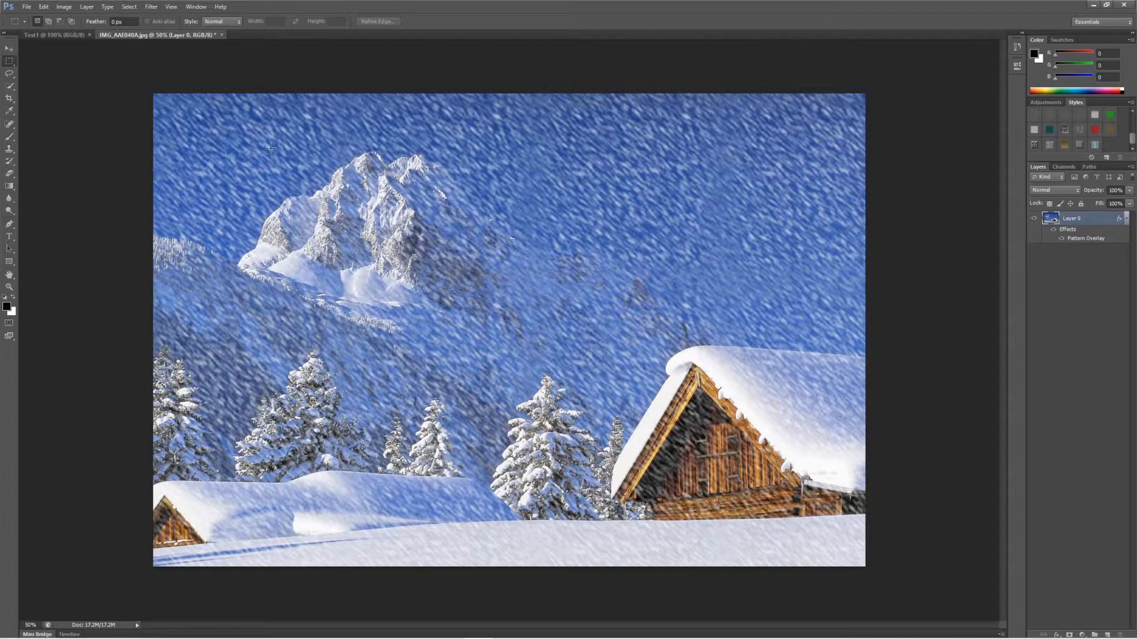
# Step: Open the umbrella image IMG_AAE041A from the practice folder
pyautogui.click(27, 6)
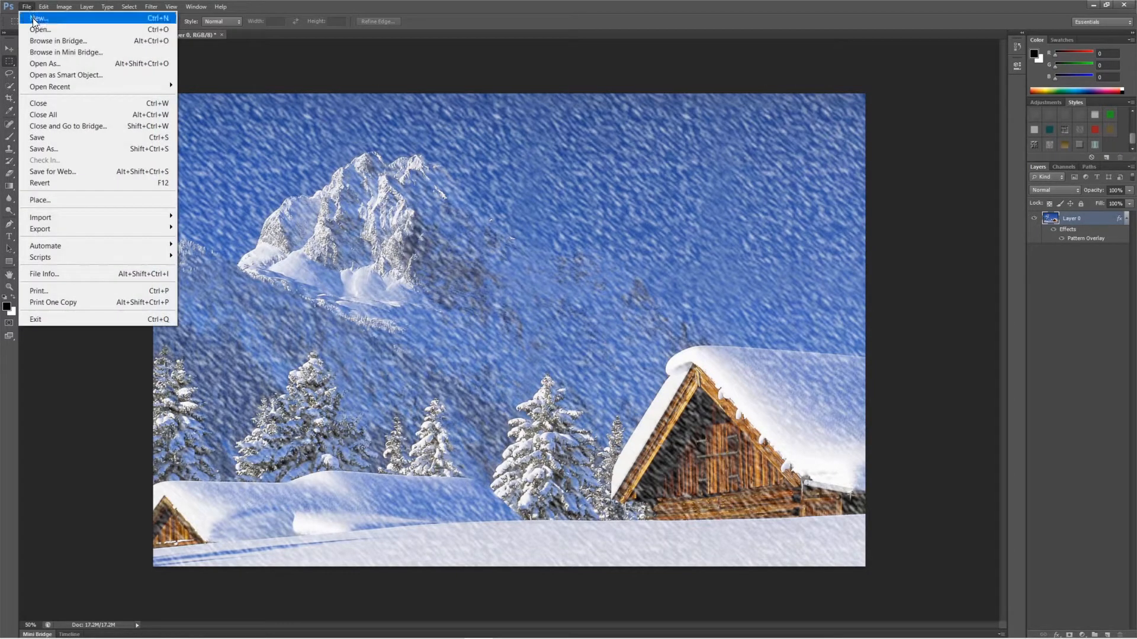
pyautogui.click(33, 26)
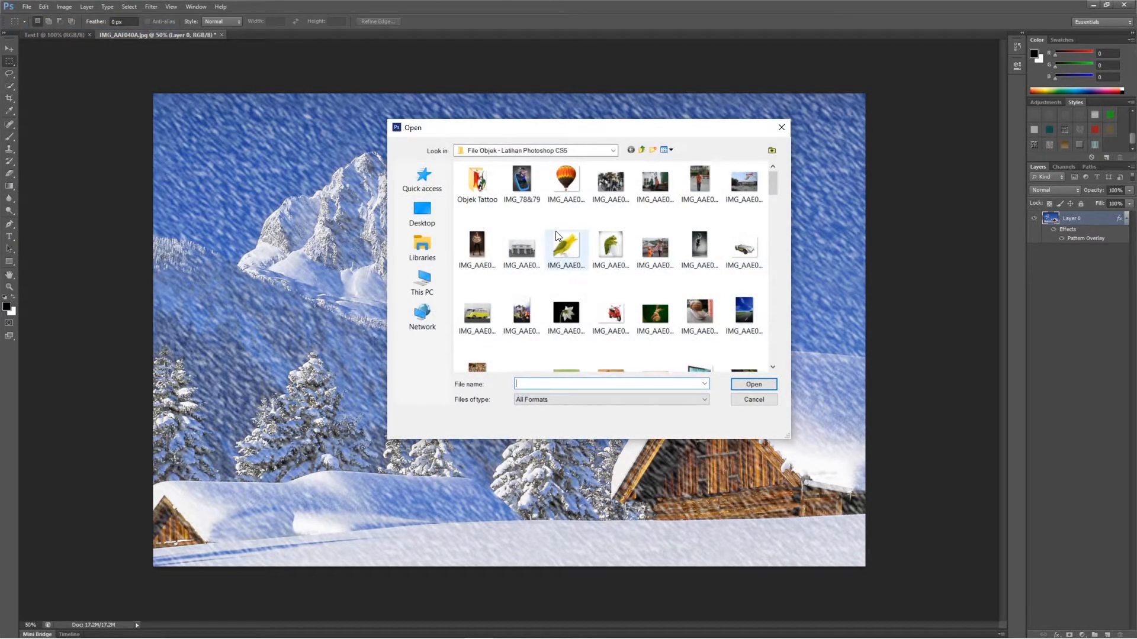
pyautogui.moveTo(773, 367); pyautogui.dragTo(773, 367)
pyautogui.click(773, 367)
pyautogui.click(702, 322)
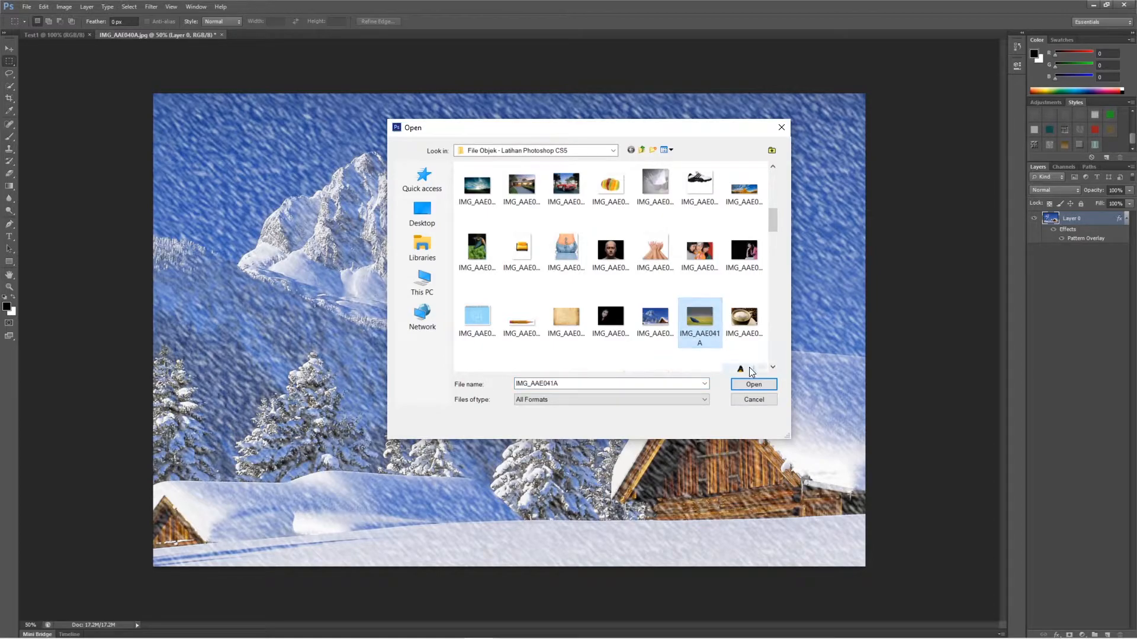
pyautogui.click(757, 385)
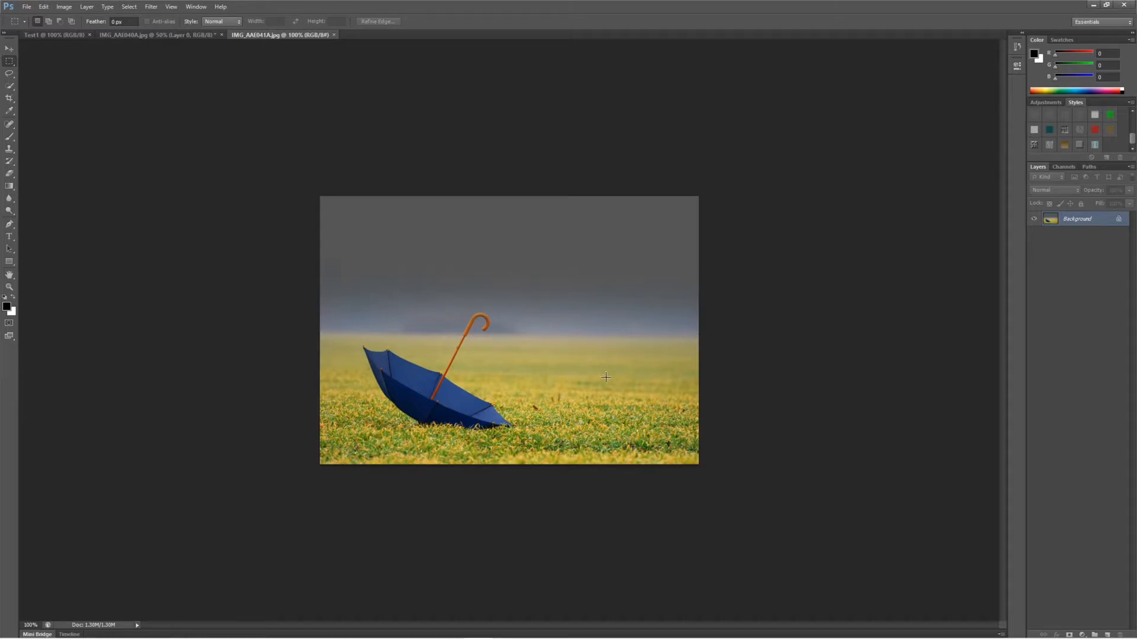
# Step: Convert the umbrella image's Background to the regular layer Layer 0 and apply the rain pattern style to it
pyautogui.doubleClick(1120, 221)
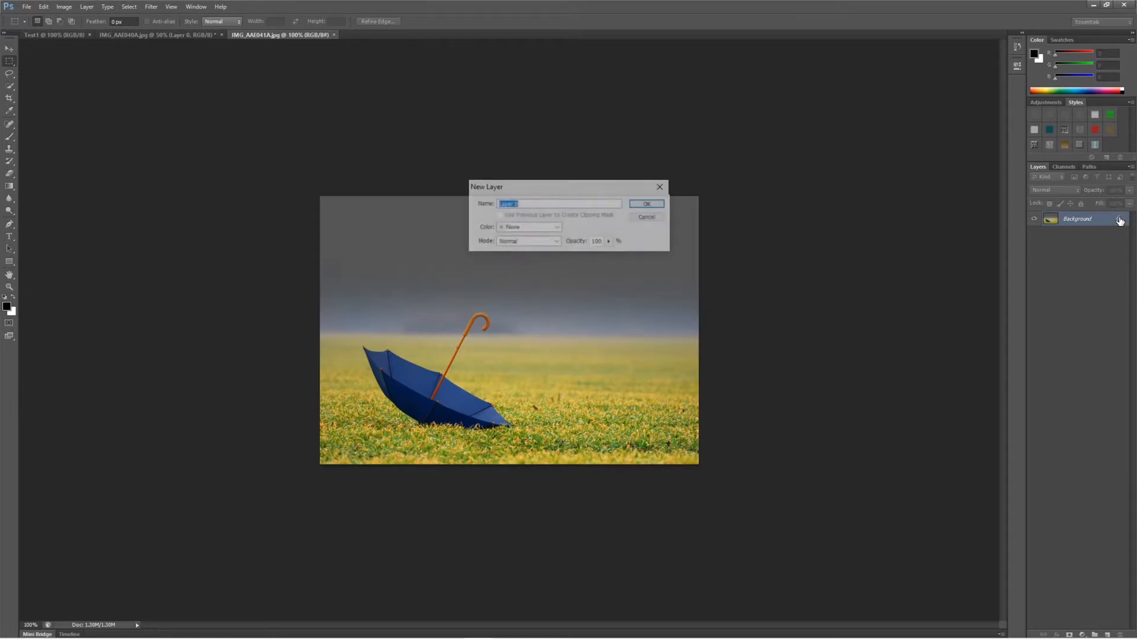
pyautogui.click(648, 203)
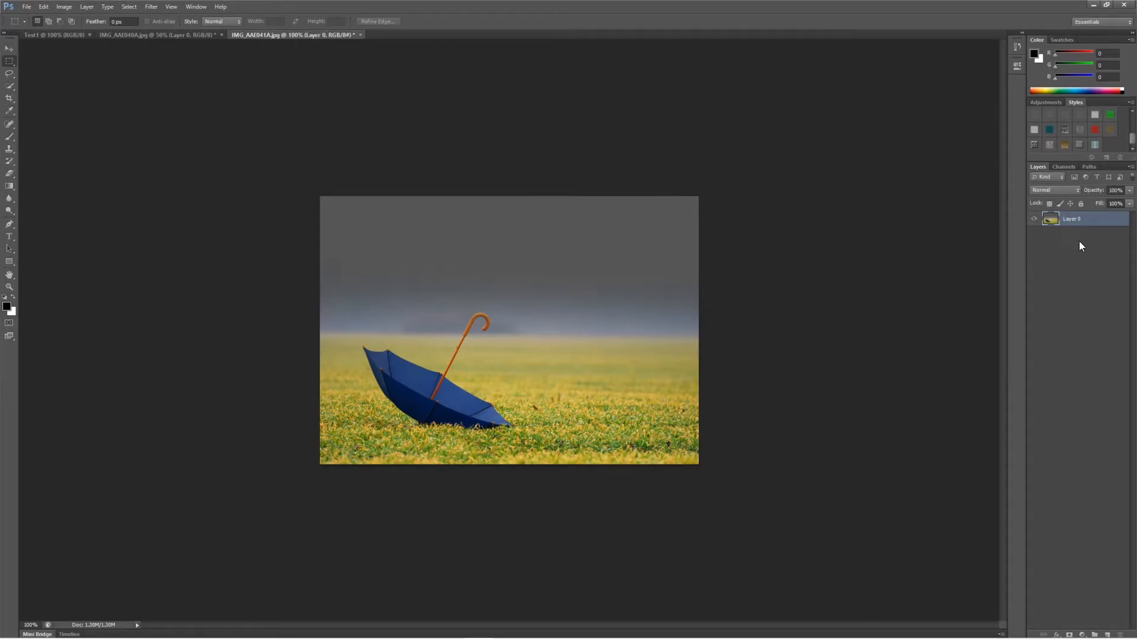
pyautogui.click(1081, 130)
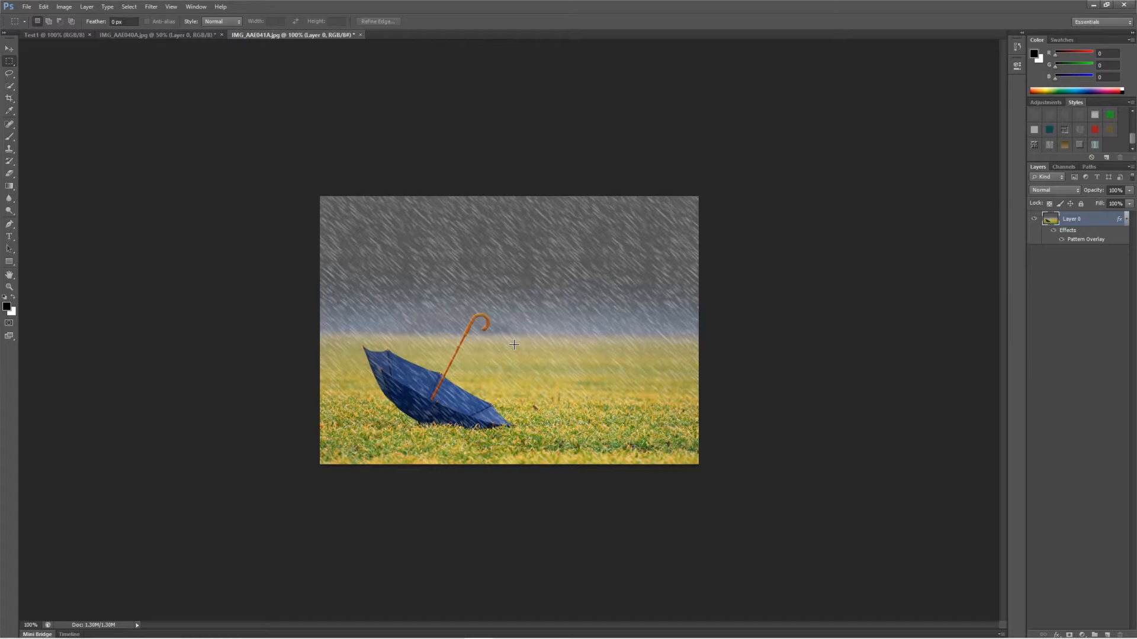
# Step: Browse the image thumbnails in the File Objek - Latihan Photoshop CS5 folder for another practice picture
pyautogui.click(27, 8)
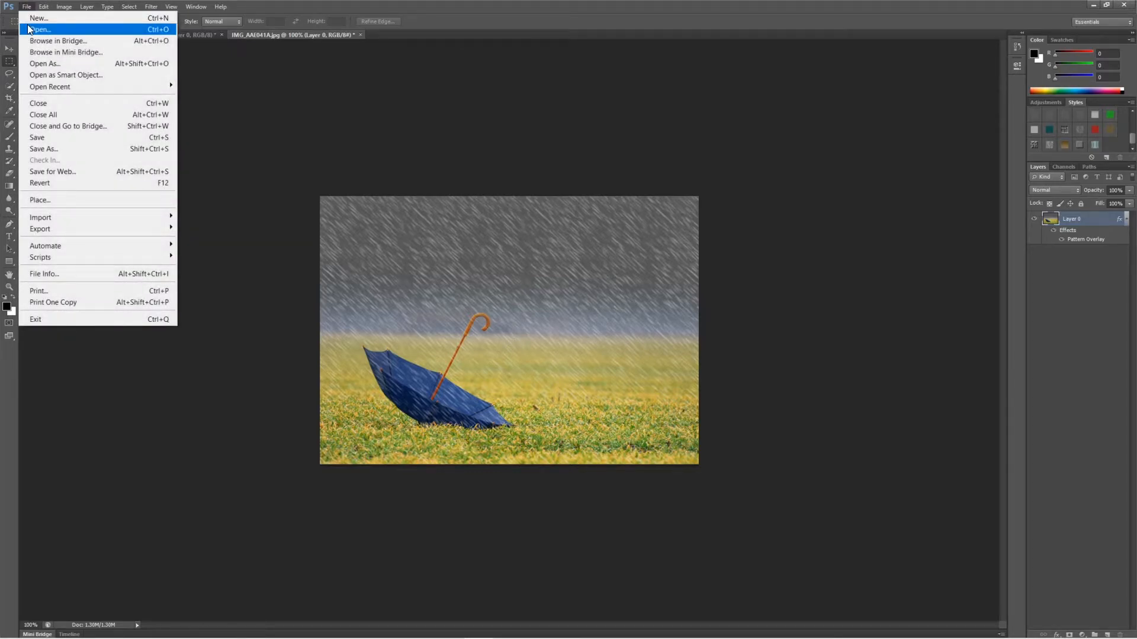
pyautogui.click(29, 29)
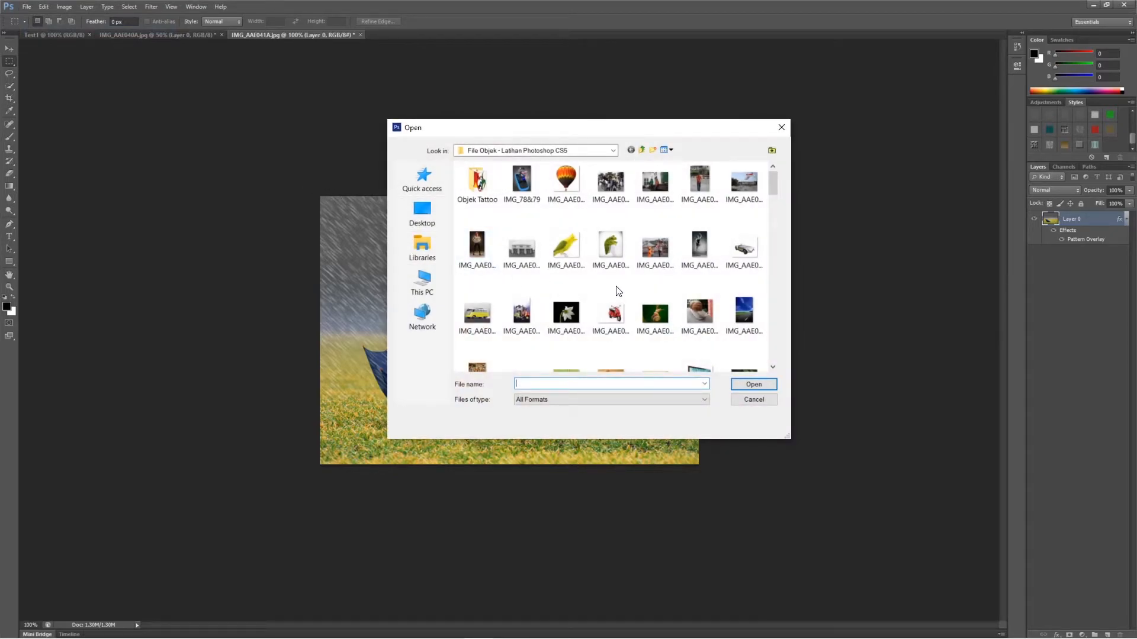
pyautogui.scroll(-3, 619, 291)
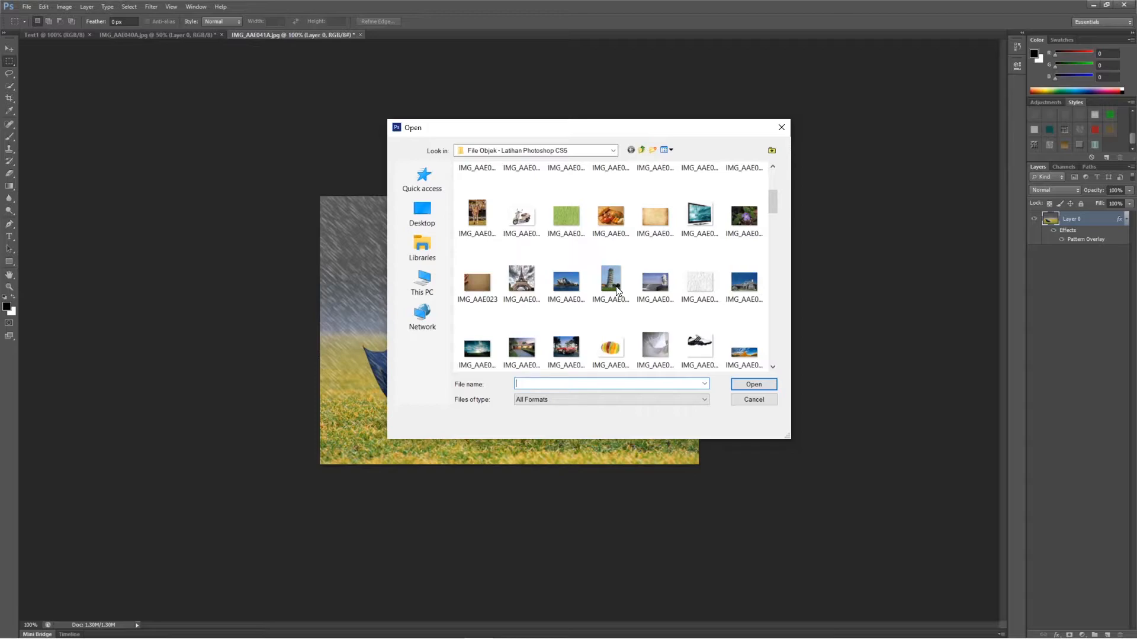
pyautogui.scroll(-3, 618, 291)
pyautogui.scroll(6, 618, 290)
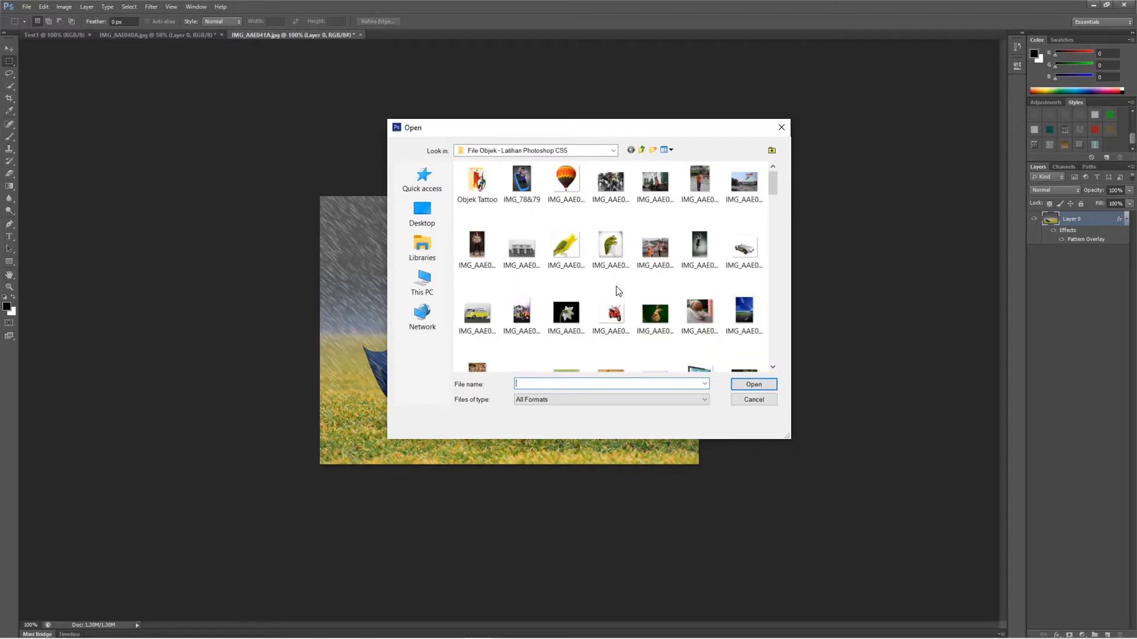
pyautogui.scroll(-3, 619, 290)
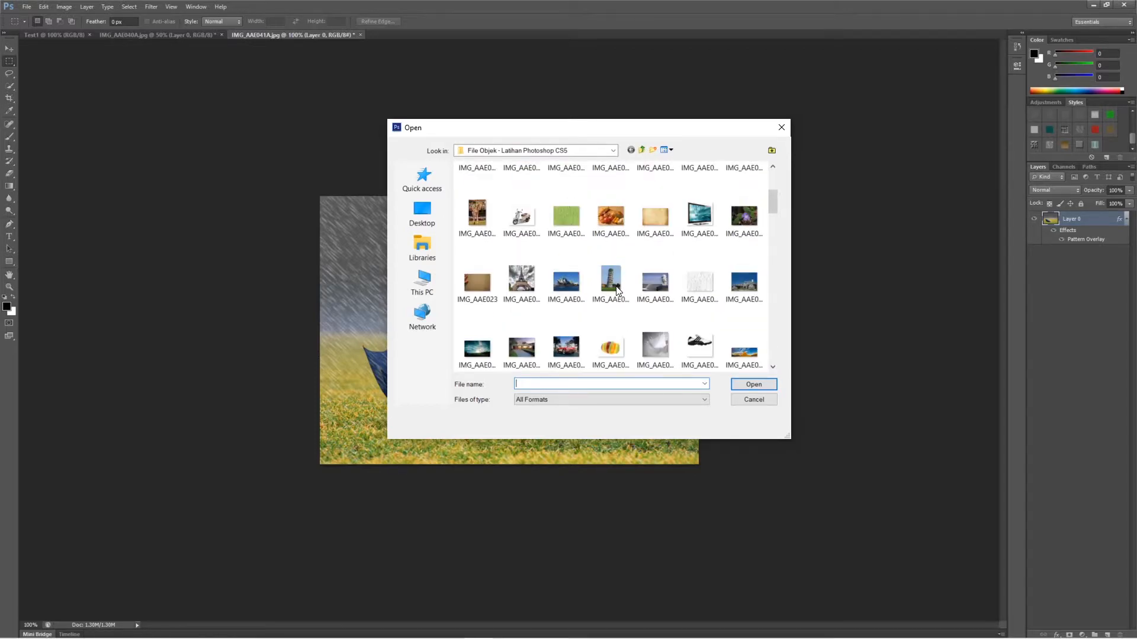
pyautogui.scroll(-5, 618, 291)
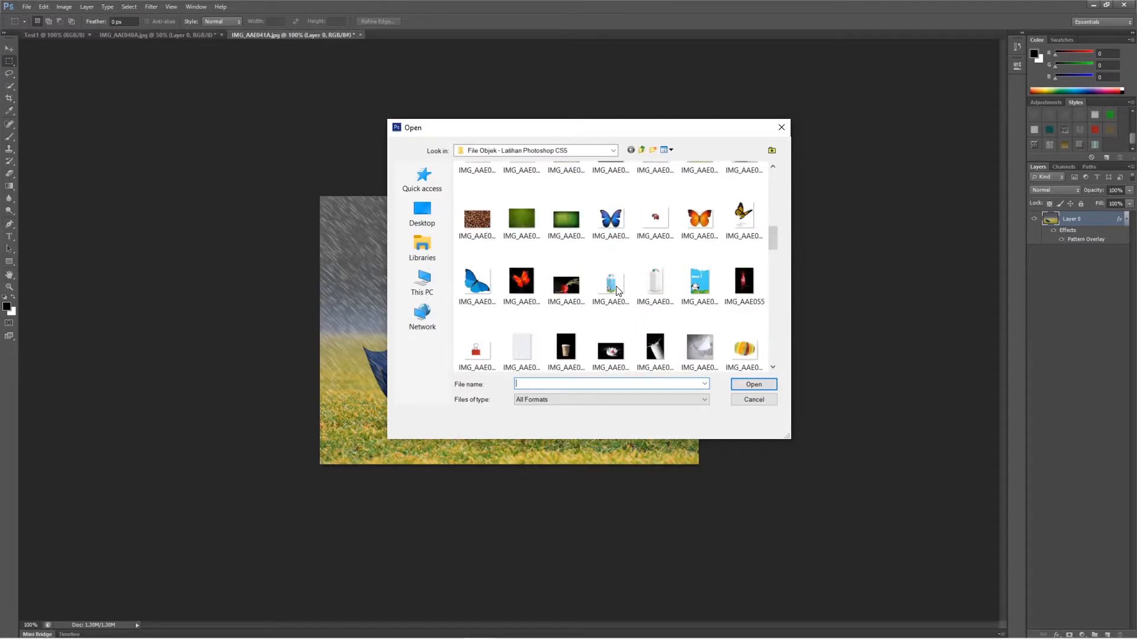
pyautogui.scroll(-3, 617, 291)
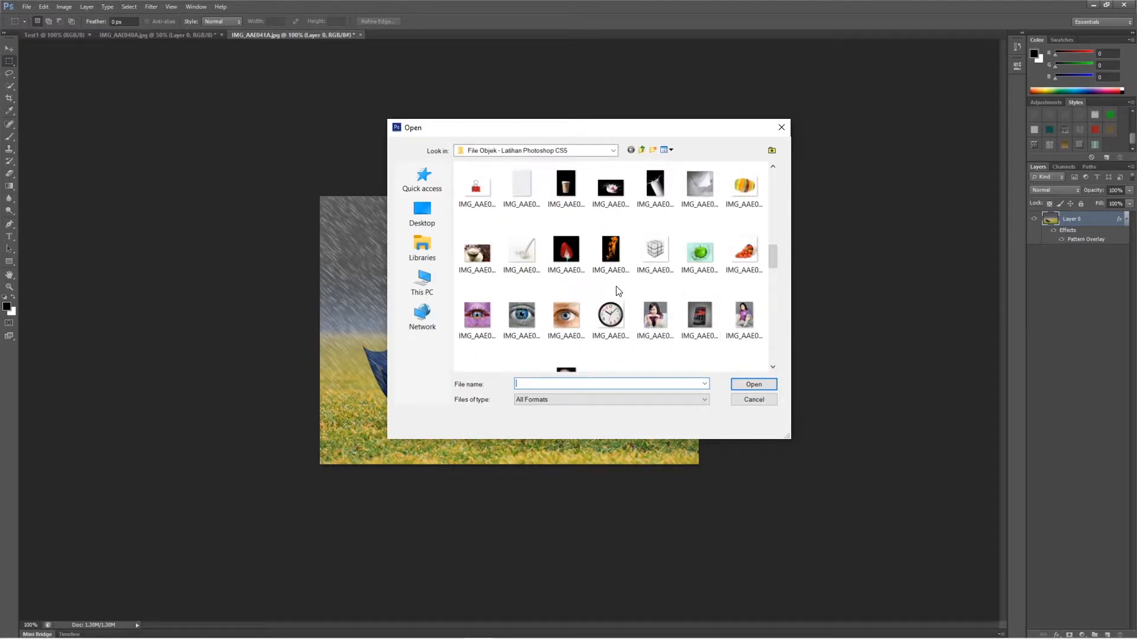
pyautogui.scroll(-3, 618, 291)
pyautogui.scroll(-3, 618, 290)
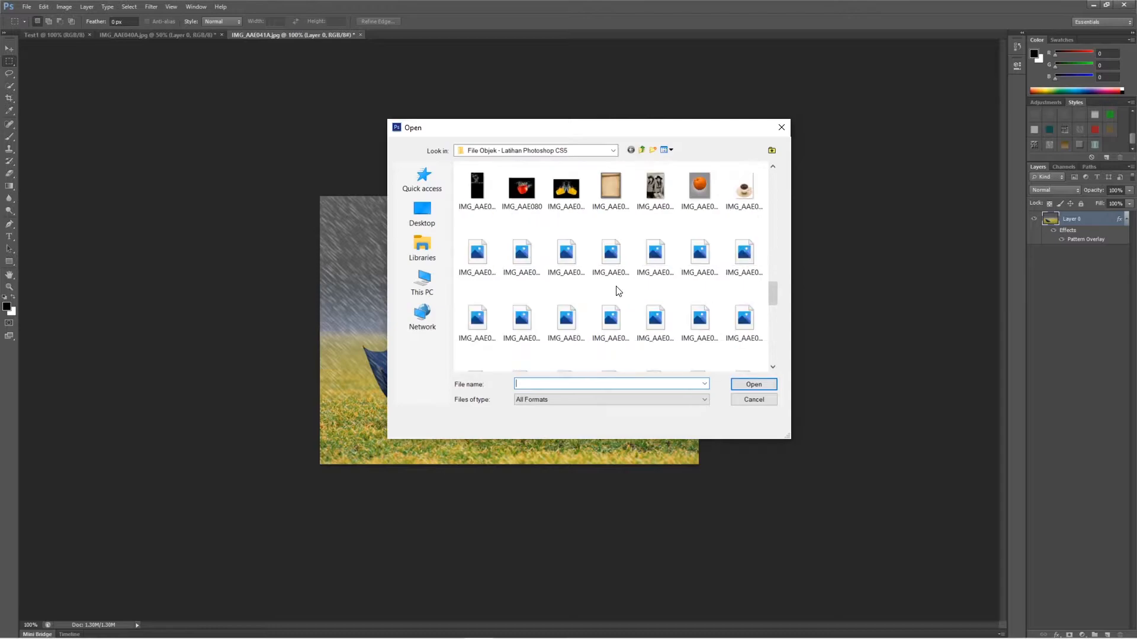
pyautogui.scroll(-3, 617, 291)
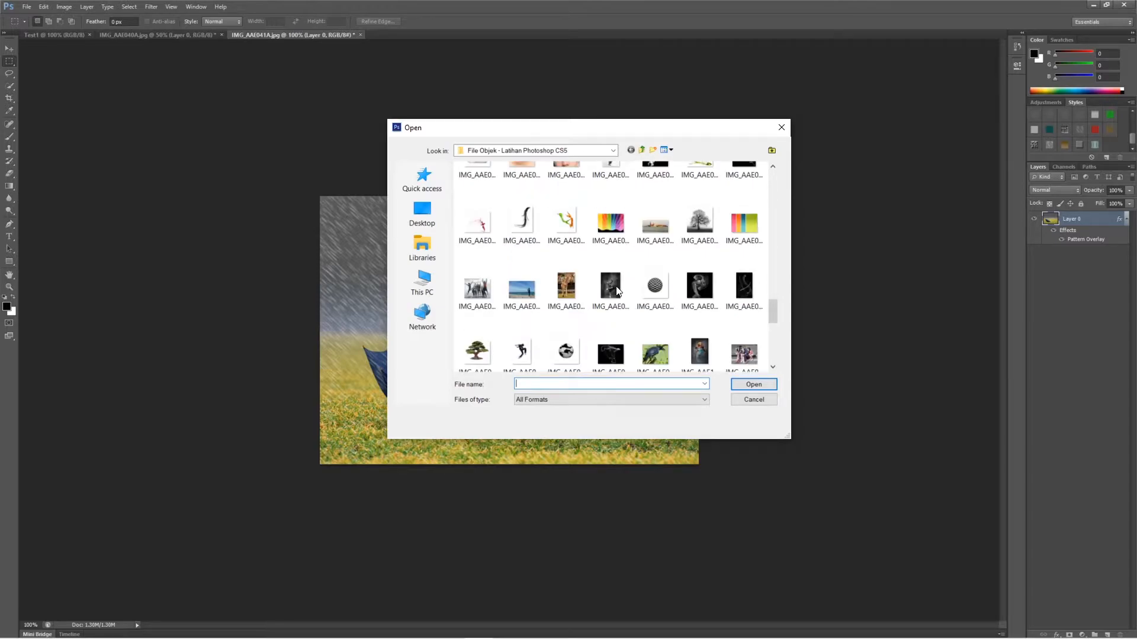
pyautogui.scroll(3, 618, 291)
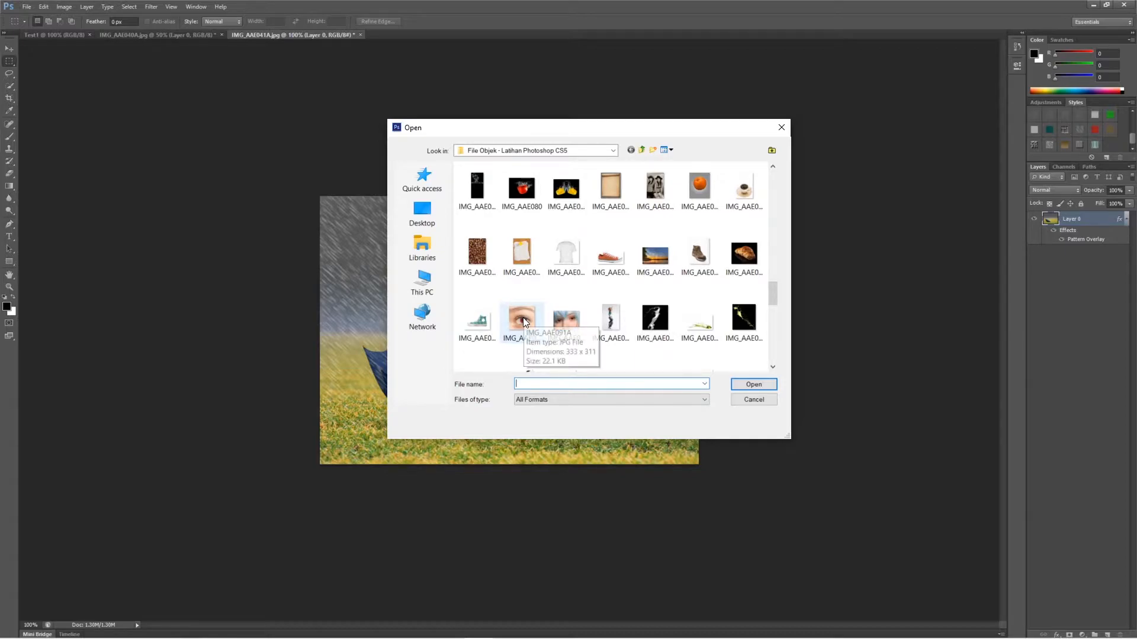
pyautogui.scroll(3, 524, 318)
pyautogui.scroll(3, 525, 320)
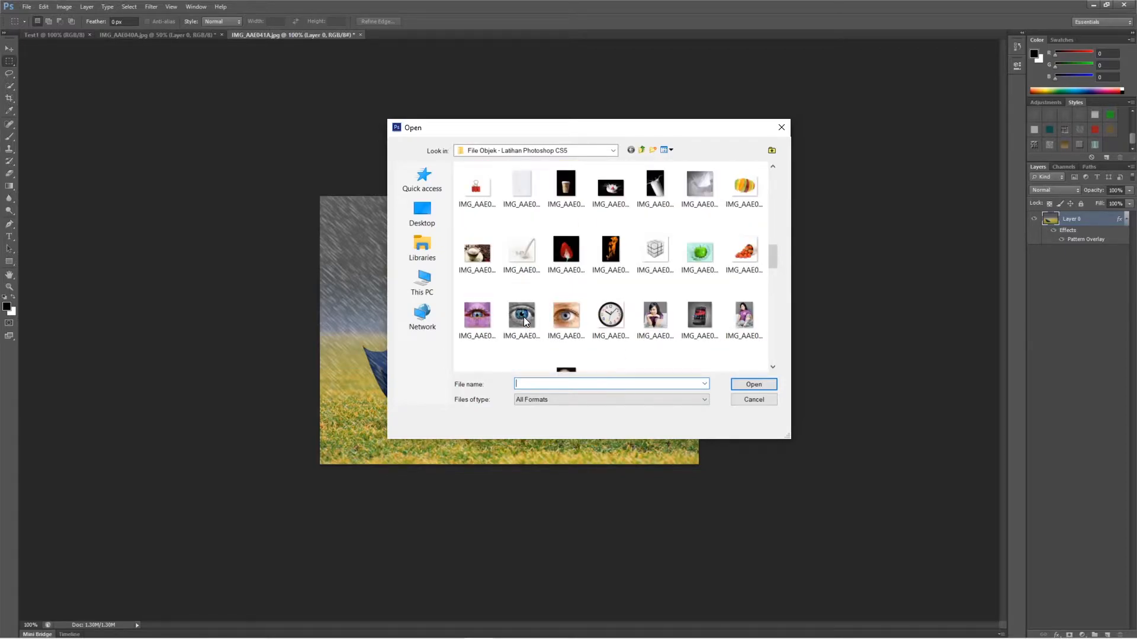
pyautogui.scroll(-5, 524, 317)
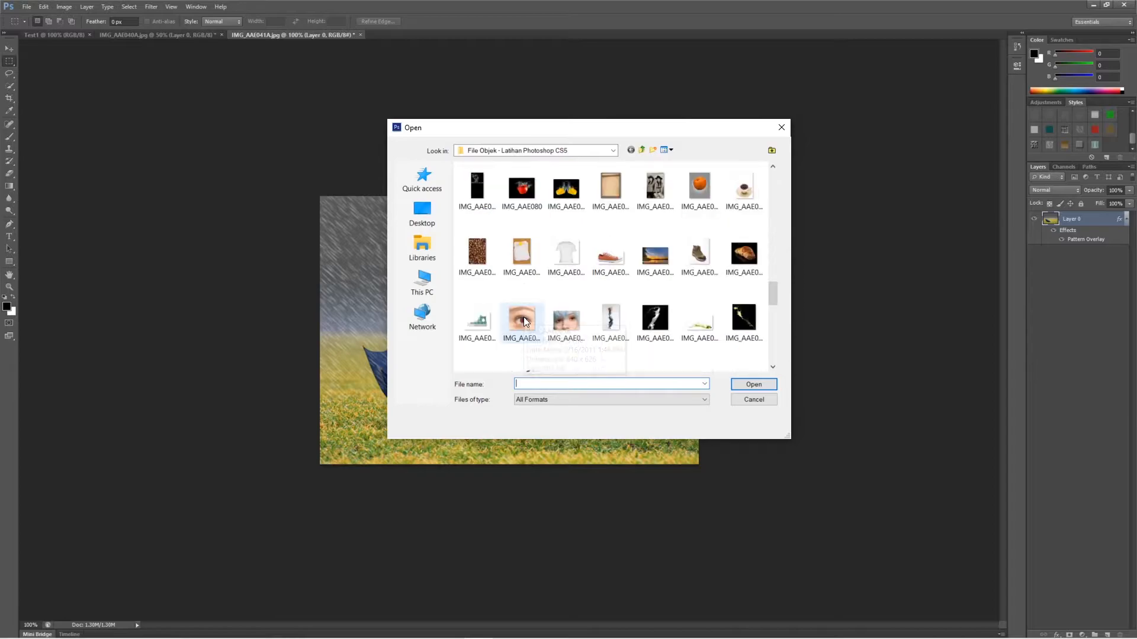
pyautogui.scroll(-5, 523, 318)
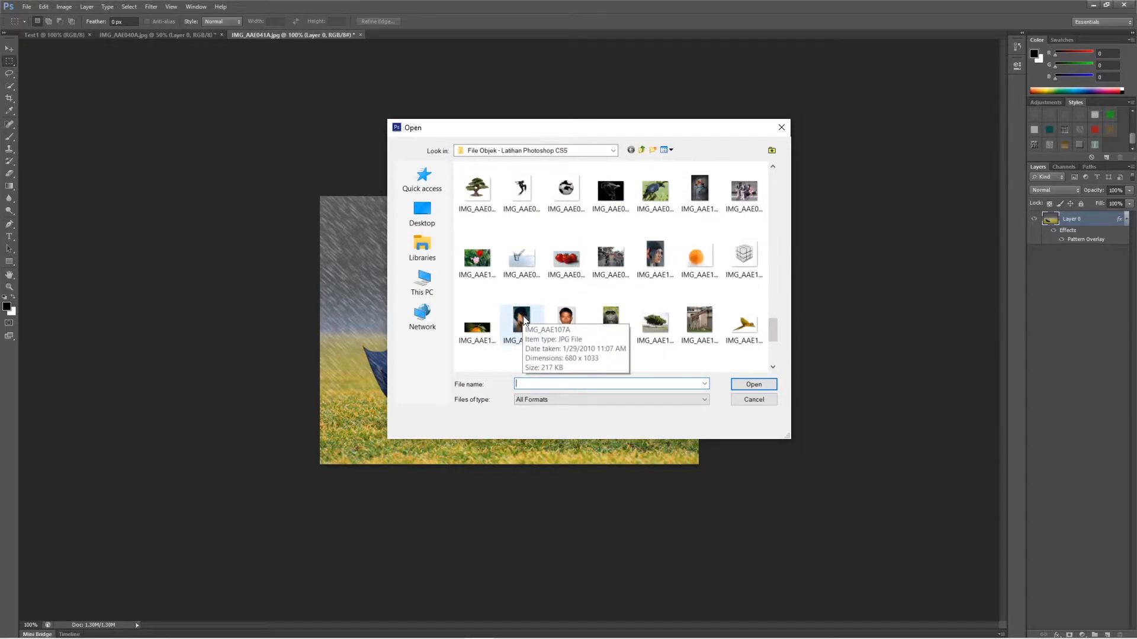
pyautogui.scroll(-3, 524, 320)
pyautogui.scroll(-1, 524, 320)
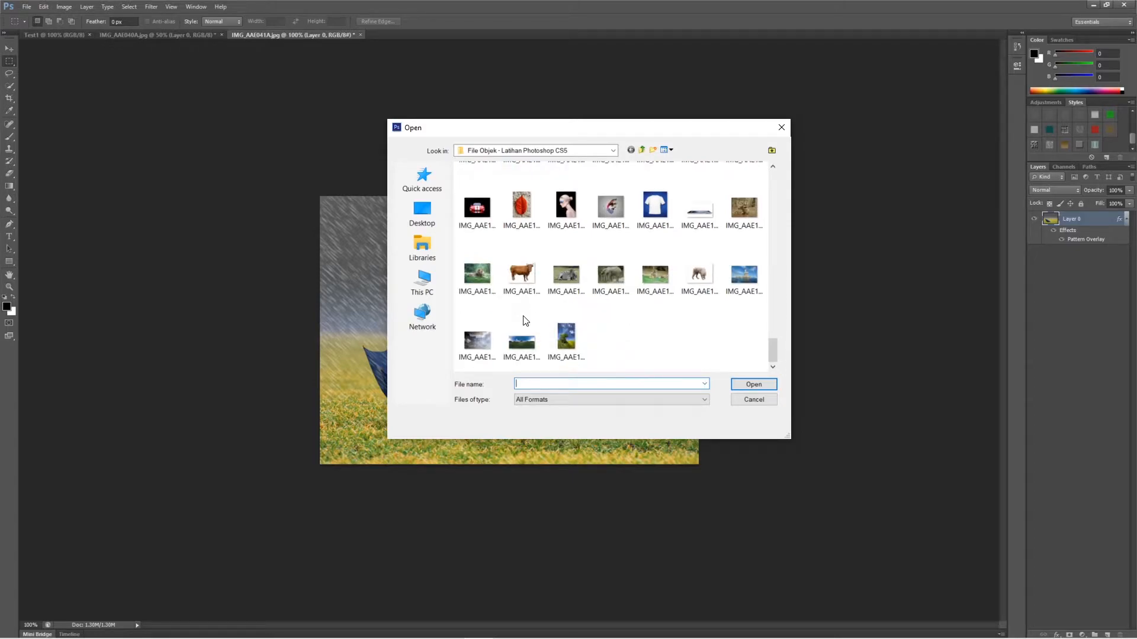
pyautogui.scroll(3, 523, 321)
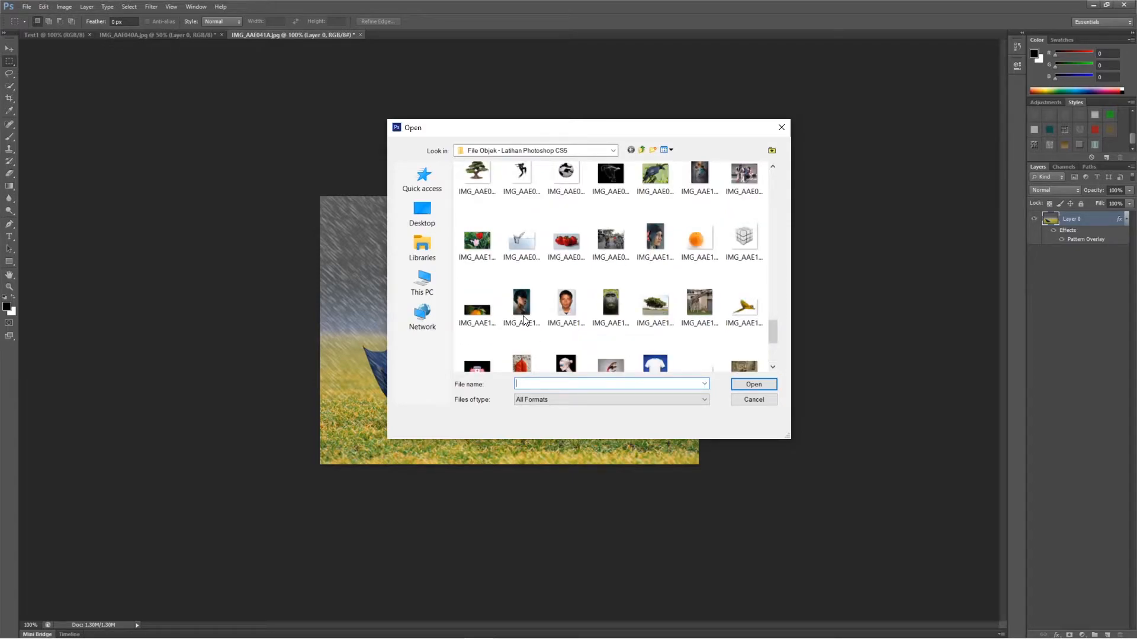
pyautogui.scroll(3, 523, 320)
pyautogui.scroll(3, 524, 321)
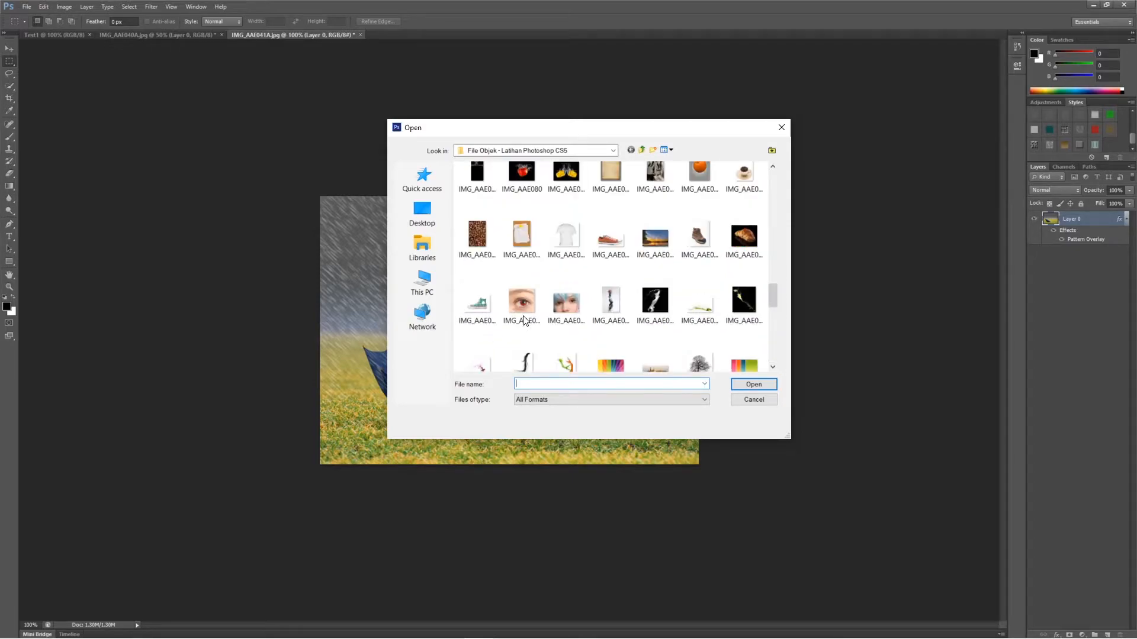
pyautogui.scroll(3, 523, 320)
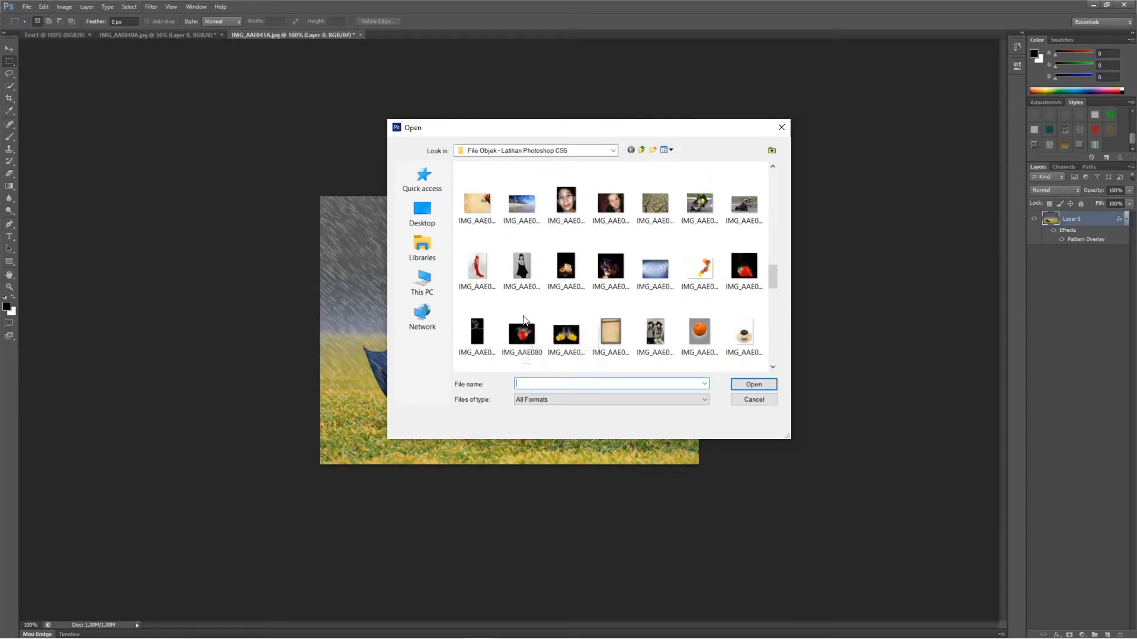
pyautogui.scroll(3, 524, 321)
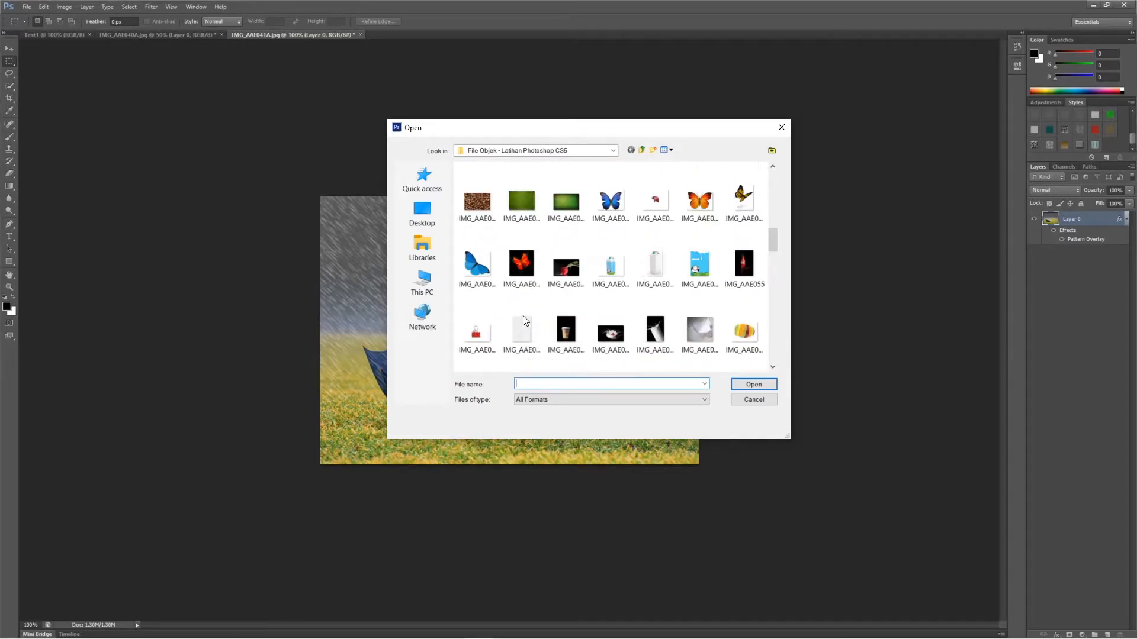
pyautogui.scroll(3, 524, 318)
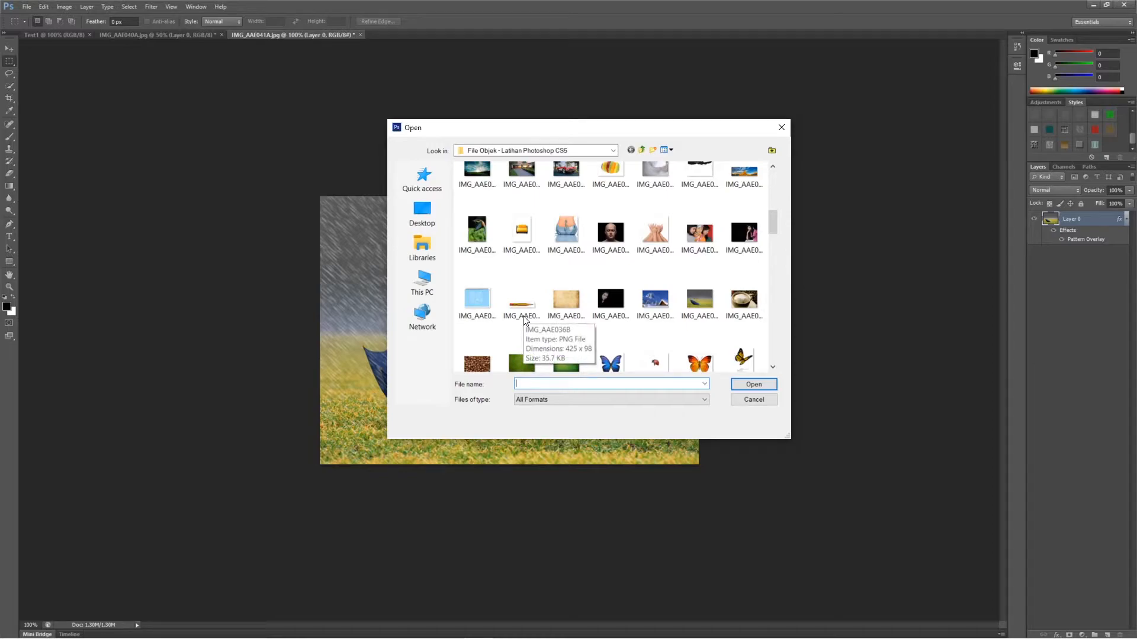
pyautogui.scroll(3, 523, 321)
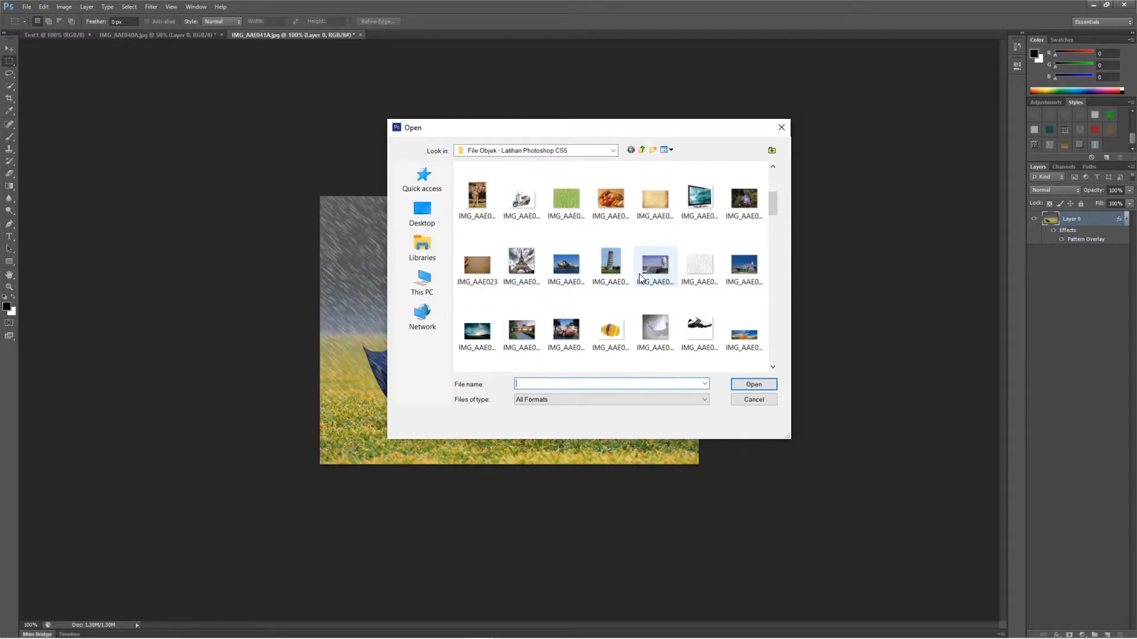
# Step: Open the fruit and champagne image IMG_AAE014A from the practice folder
pyautogui.moveTo(772, 210); pyautogui.dragTo(778, 201)
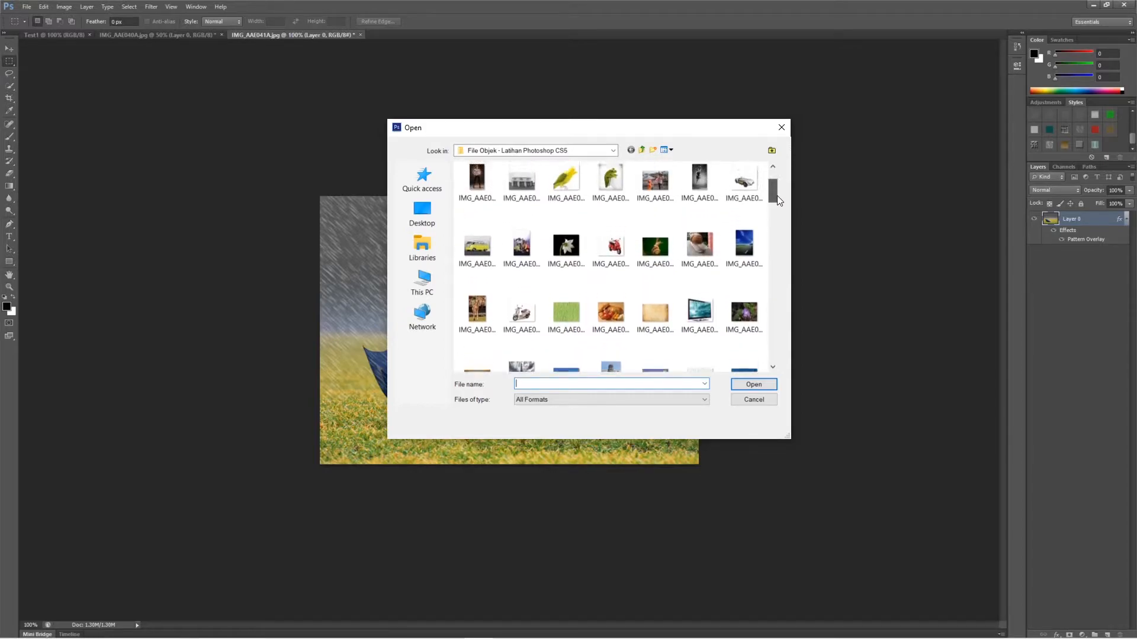
pyautogui.click(525, 250)
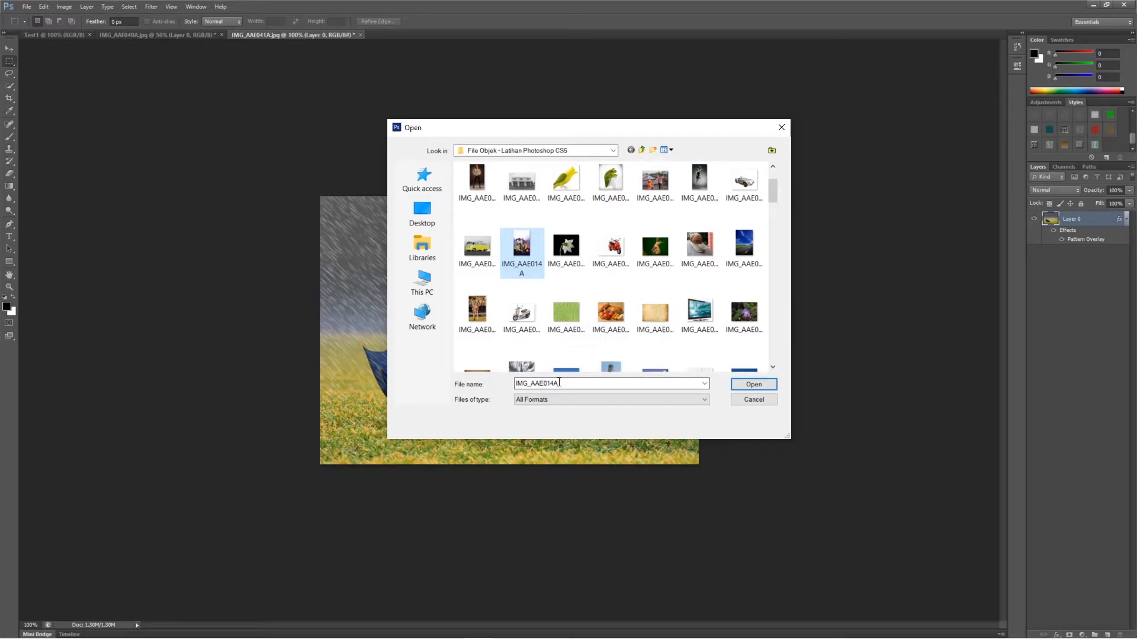
pyautogui.click(754, 383)
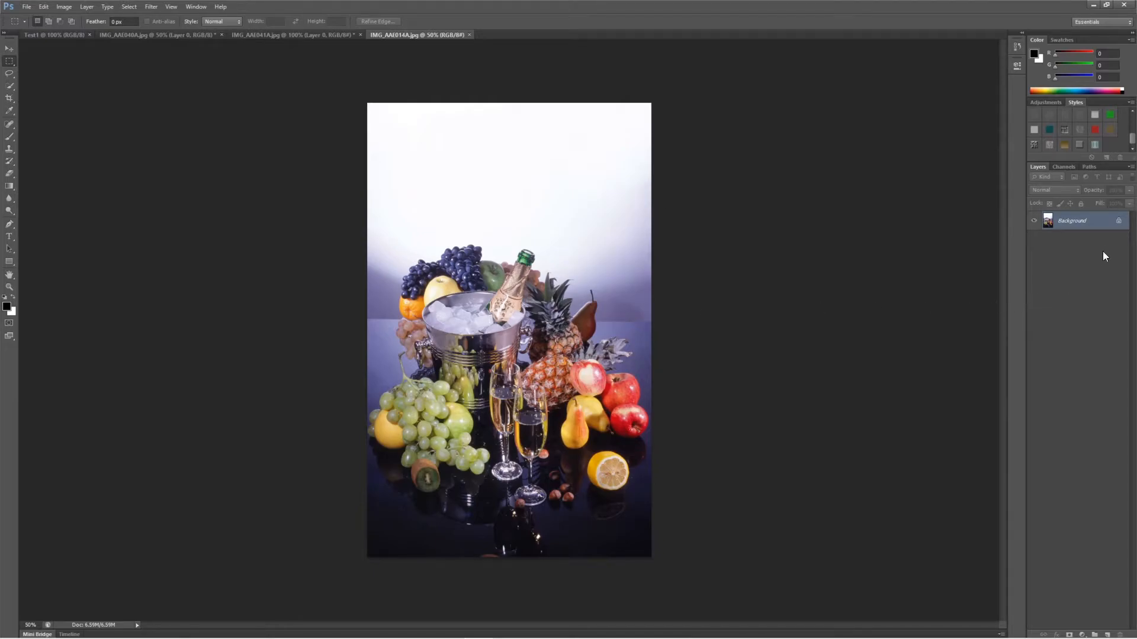
# Step: Convert the fruit image's Background to the regular layer Layer 0 and apply the Tile Mosaic style to it
pyautogui.doubleClick(1115, 224)
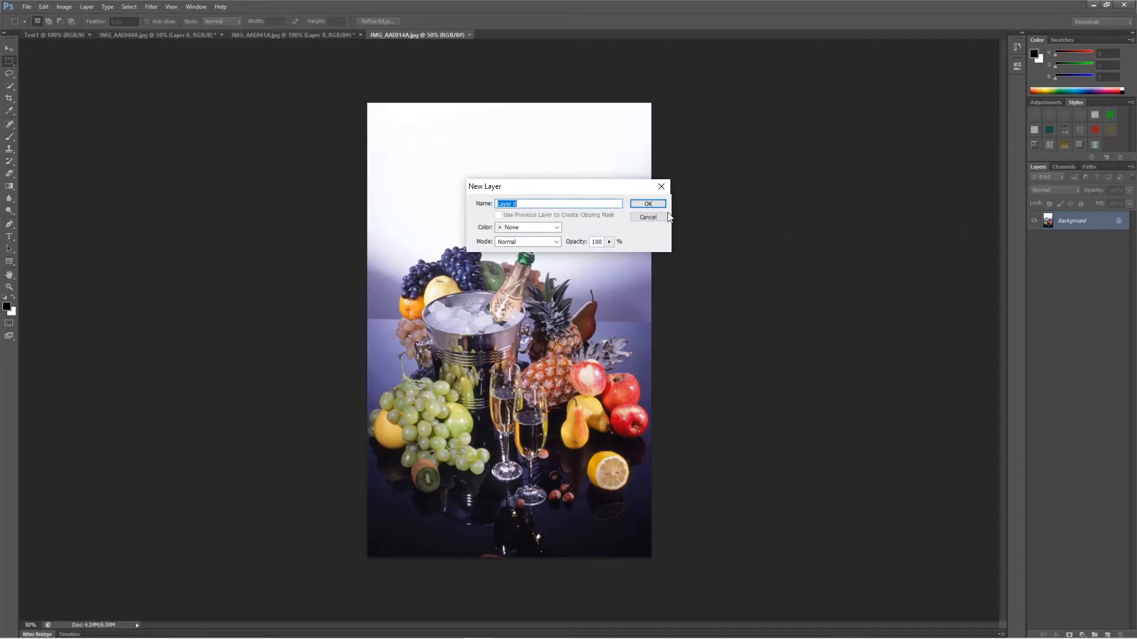
pyautogui.click(648, 204)
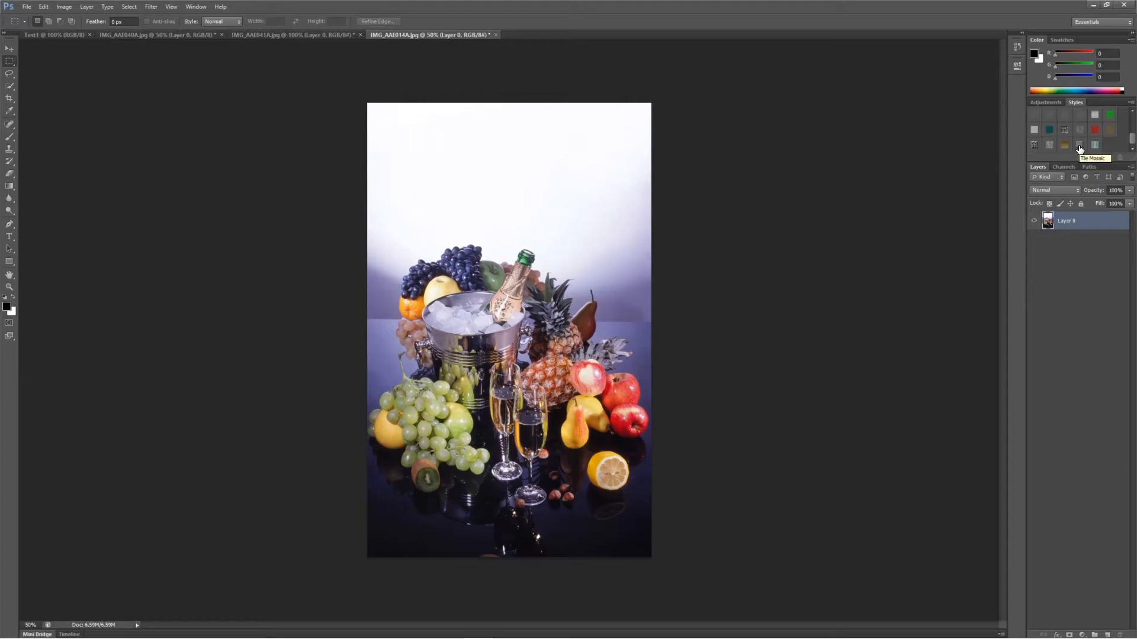
pyautogui.click(1079, 146)
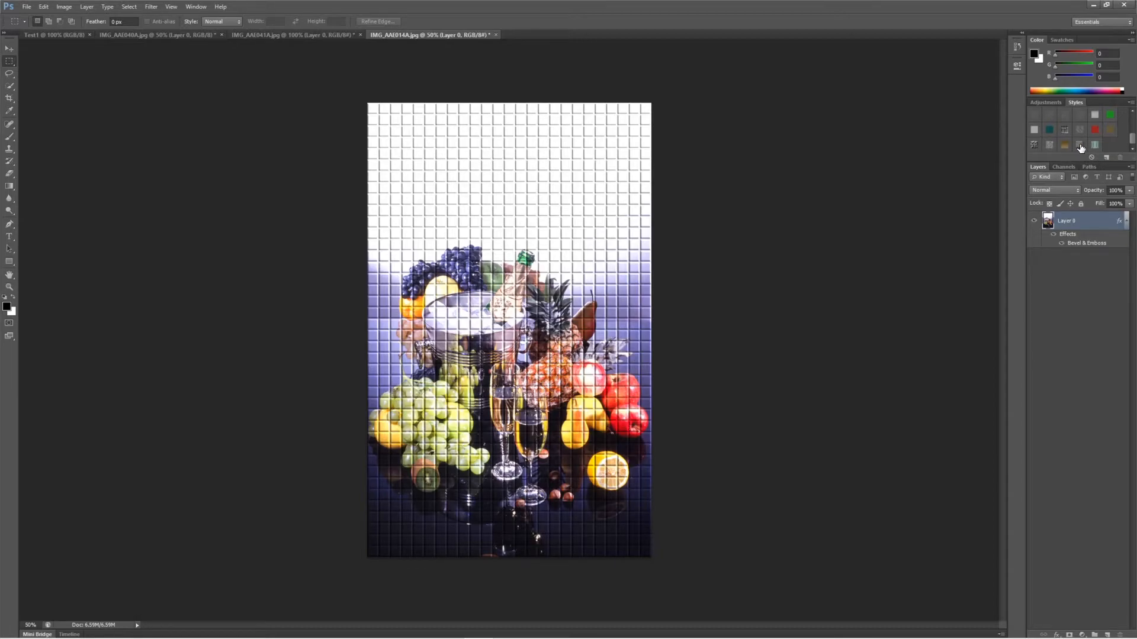
# Step: Try the dotted bevel, grainy pattern, sepia overlay, Tile Mosaic and blue-green satin styles on the fruit image's layer
pyautogui.click(1033, 145)
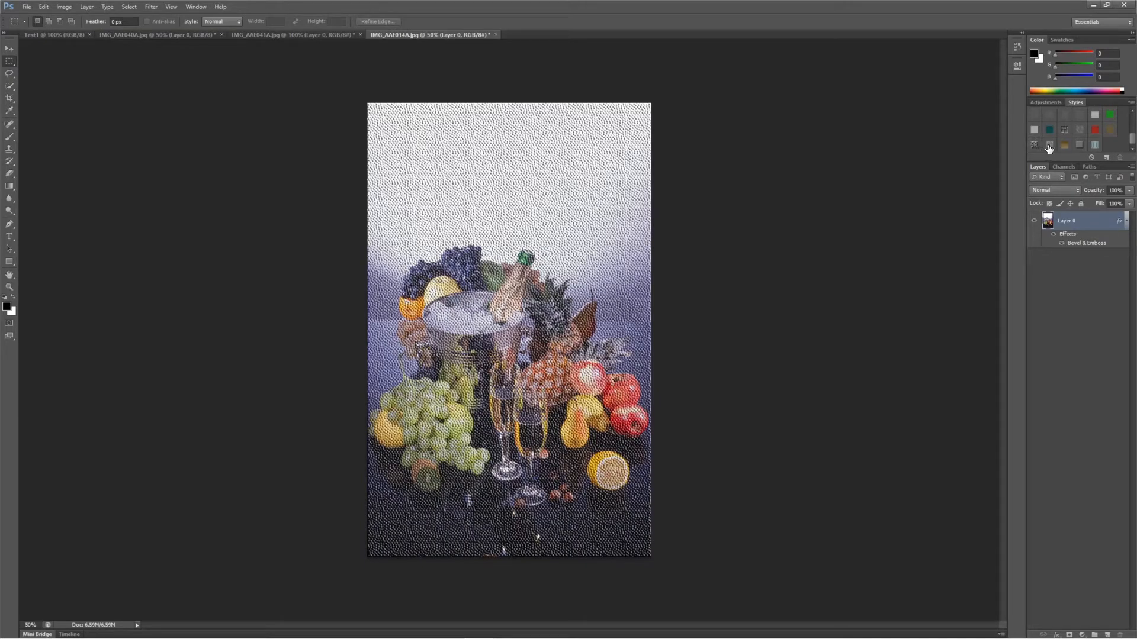
pyautogui.click(1049, 145)
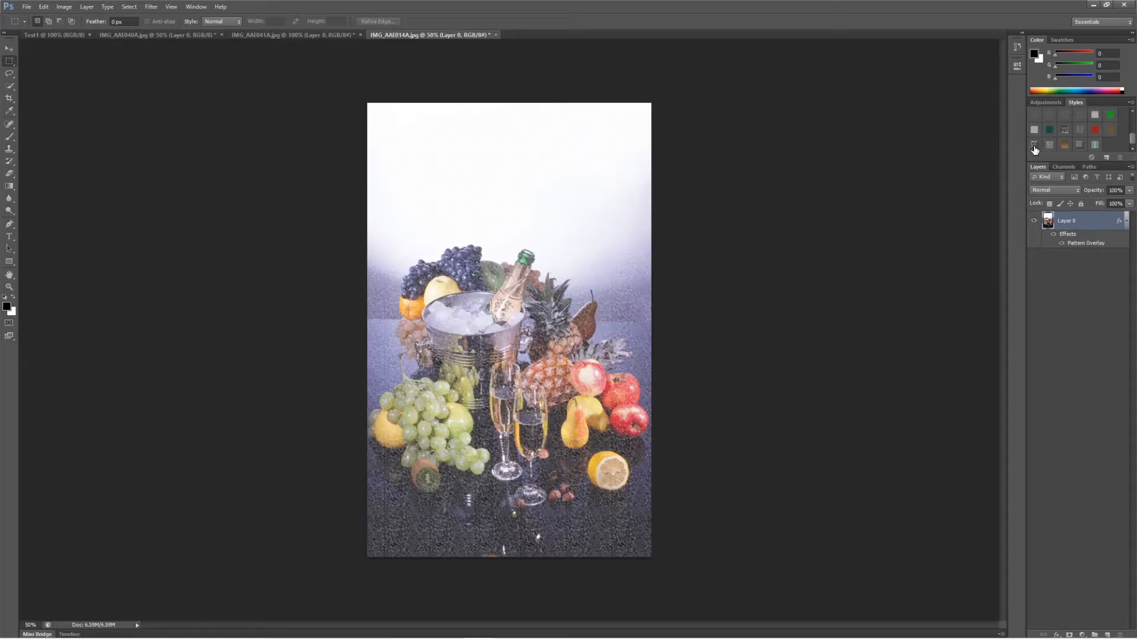
pyautogui.click(1064, 145)
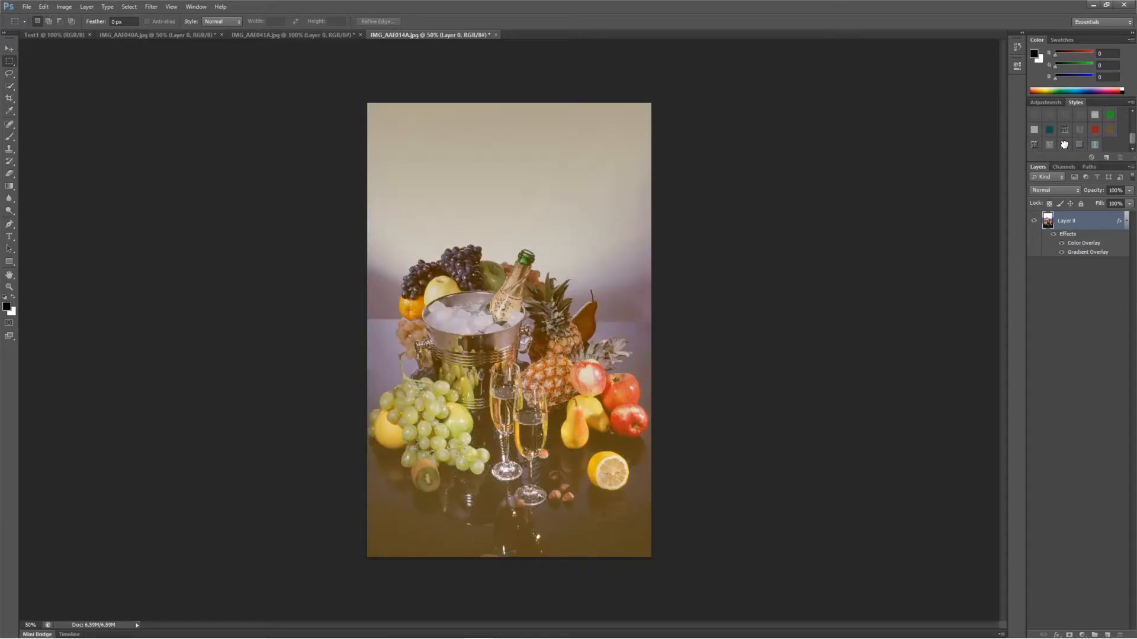
pyautogui.click(1078, 147)
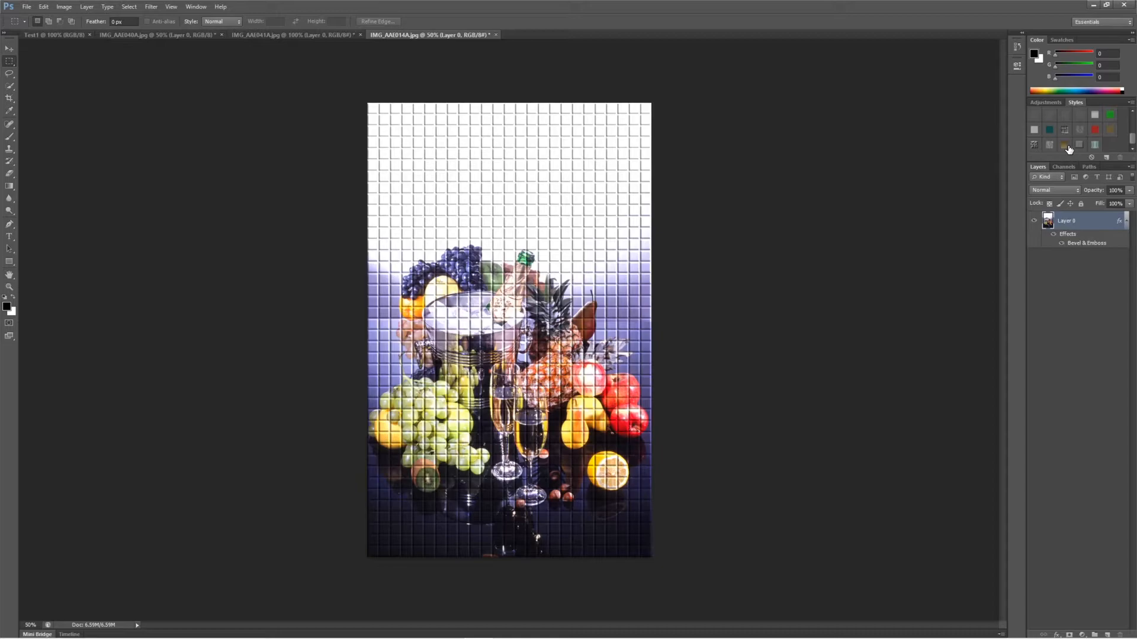
pyautogui.click(1094, 147)
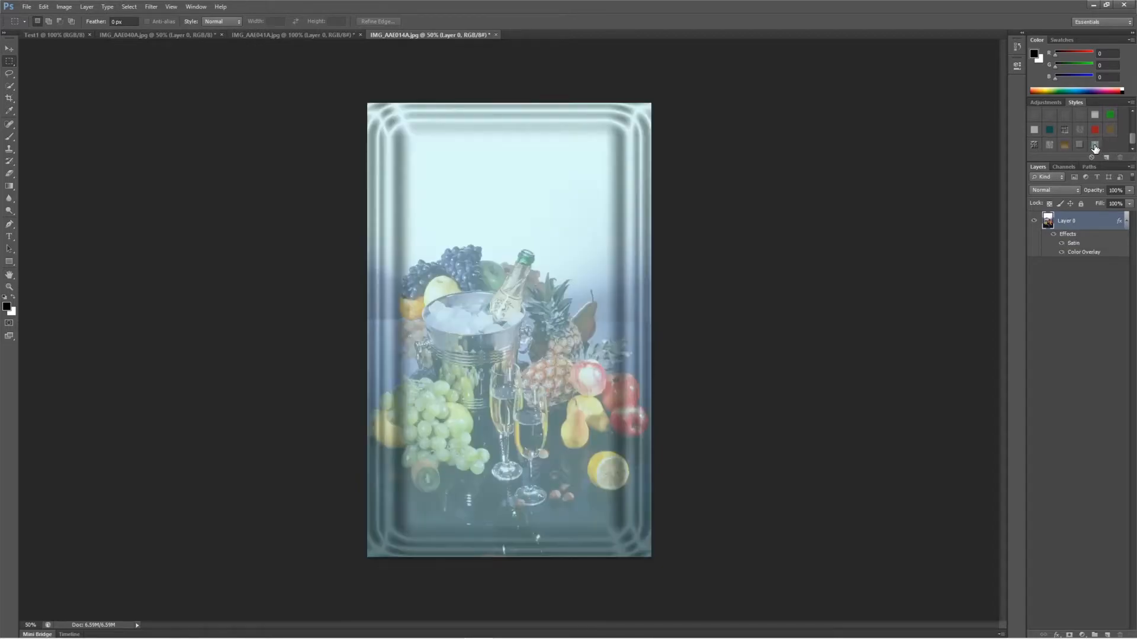
# Step: Apply the dotted-texture Bevel & Emboss preset style to the fruit image's layer
pyautogui.click(1035, 145)
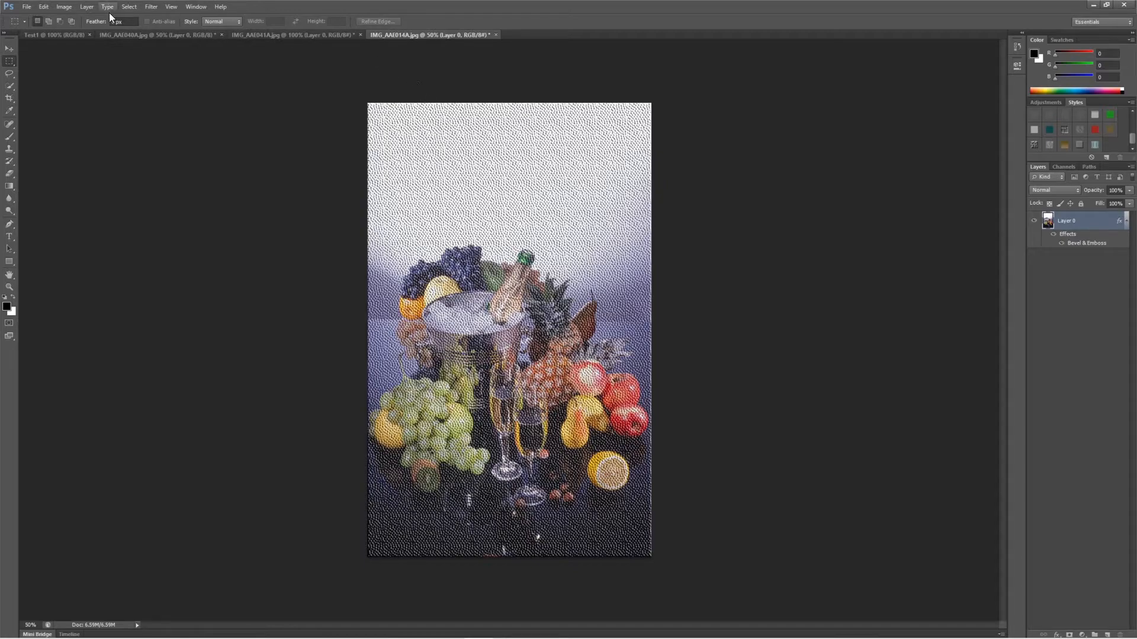
# Step: Start saving the fruit image as a PSD in the Papaaadat folder, beginning its file name with Lat
pyautogui.click(29, 7)
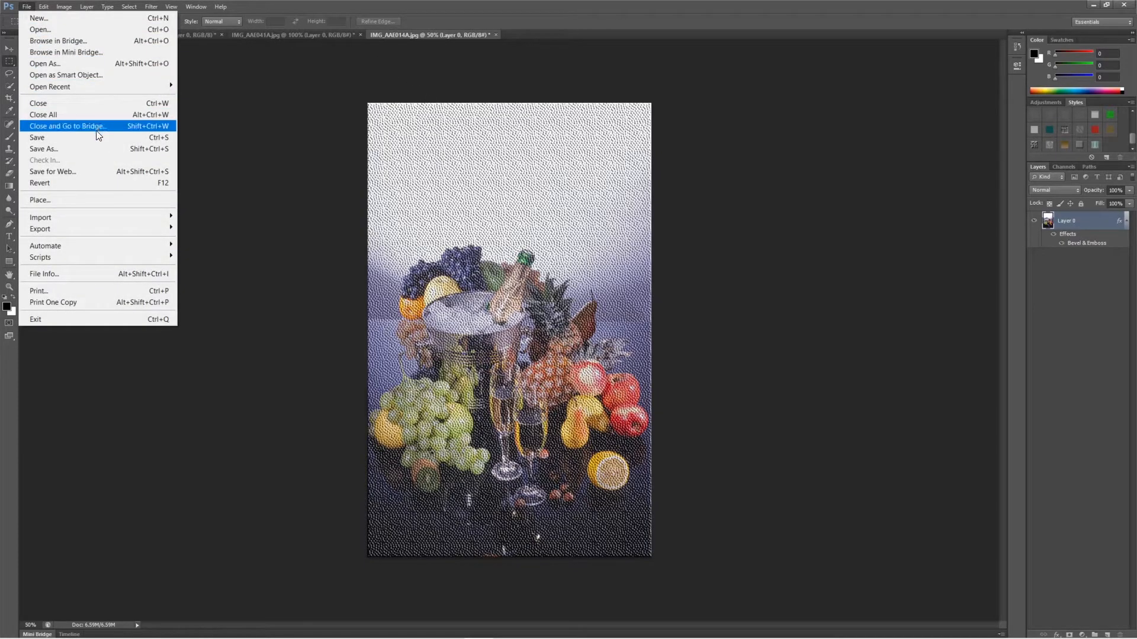
pyautogui.click(82, 143)
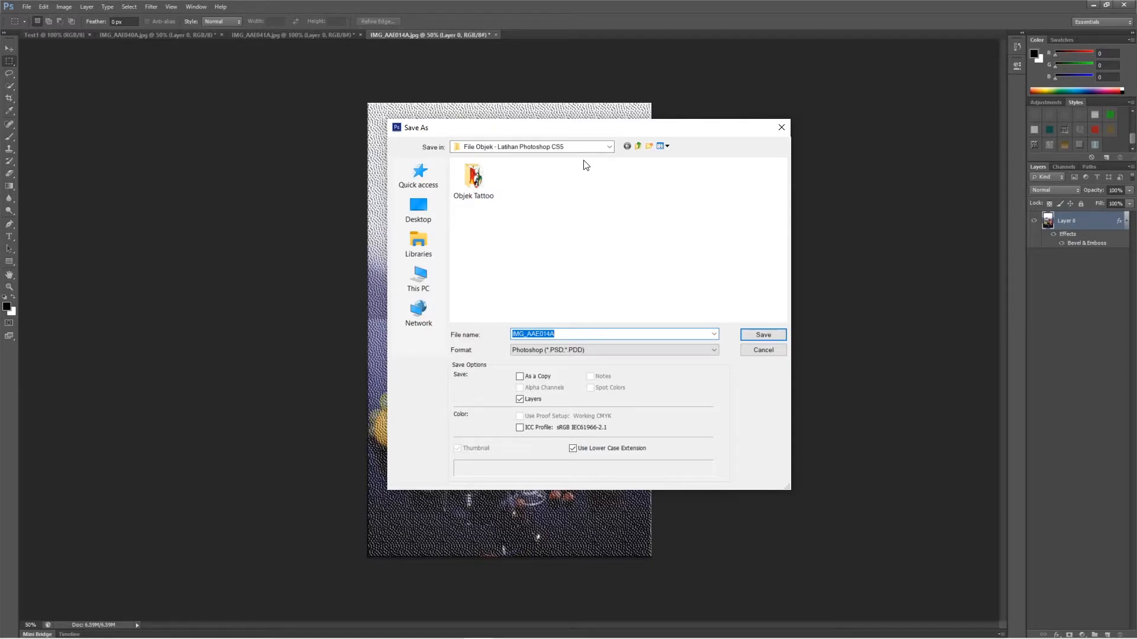
pyautogui.click(637, 146)
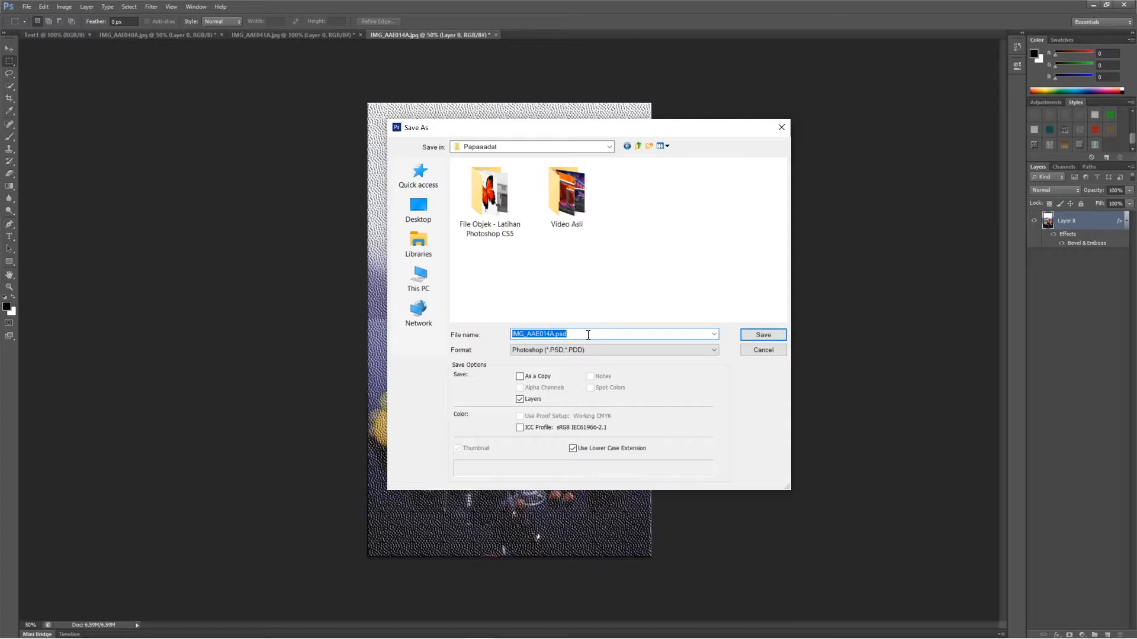
pyautogui.write('LA')
pyautogui.press('BackSpace')
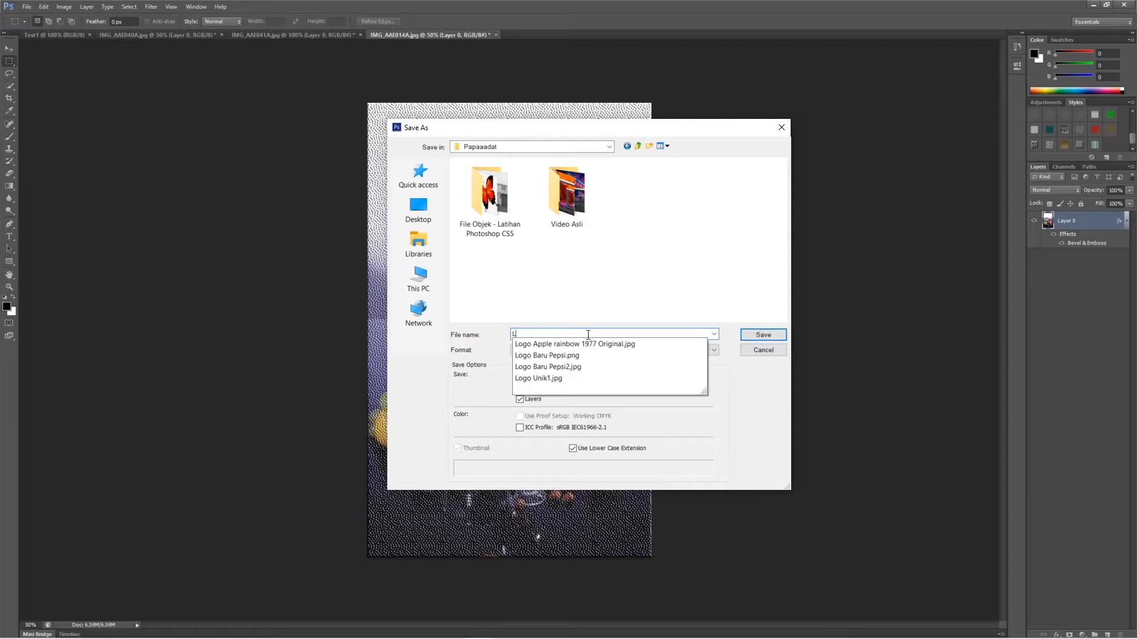
pyautogui.write('at')
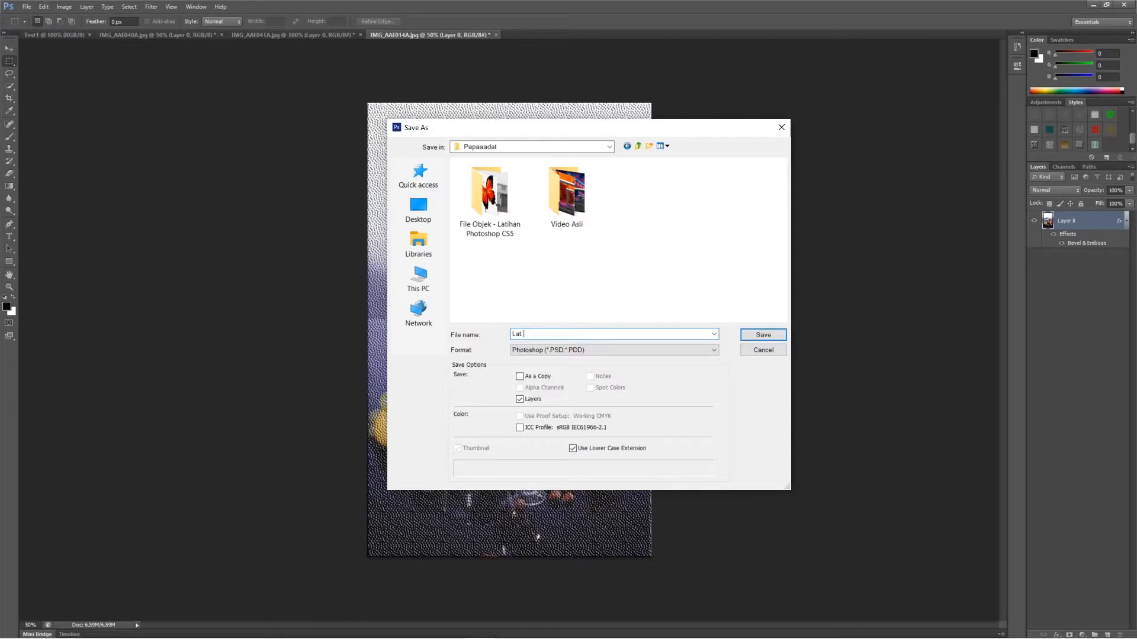
# Step: Try Mosaic and 1 as the ending of the fruit image's file name
pyautogui.write(' Mosa')
pyautogui.write('ic')
pyautogui.press('BackSpace')
pyautogui.press('BackSpace')
pyautogui.press('BackSpace')
pyautogui.press('BackSpace')
pyautogui.press('BackSpace')
pyautogui.write('1')
pyautogui.moveTo(578, 134); pyautogui.dragTo(756, 117)
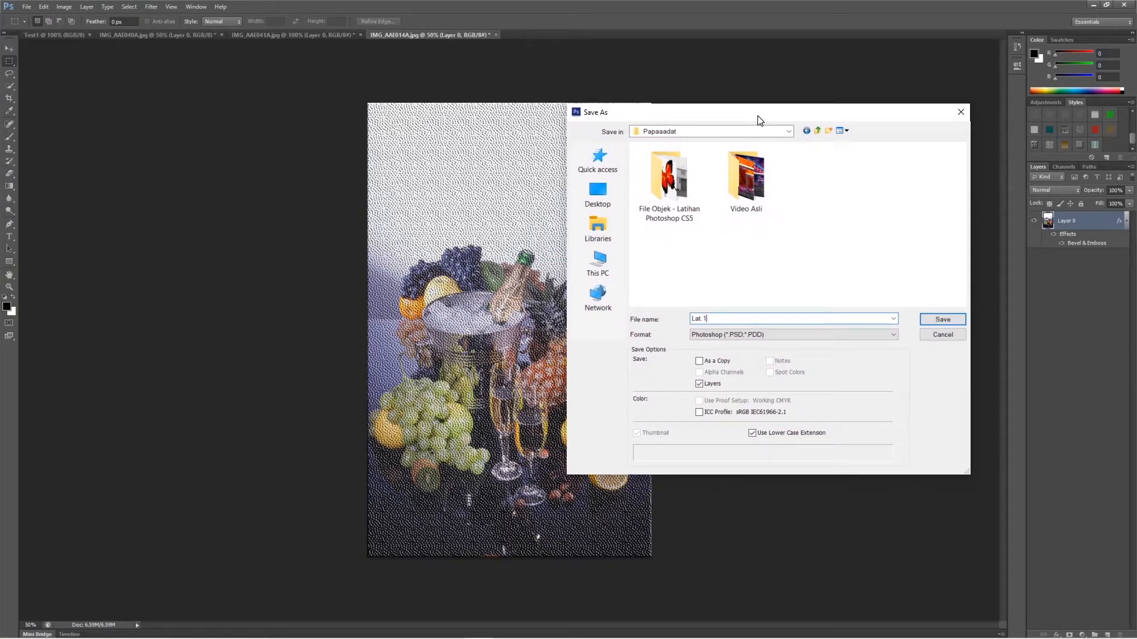
# Step: Save the fruit image as Lat. Menu Buah2an with Maximize Compatibility on, and close it
pyautogui.doubleClick(704, 318)
pyautogui.press('BackSpace')
pyautogui.write('Menu Makanan')
pyautogui.press('BackSpace')
pyautogui.press('BackSpace')
pyautogui.press('BackSpace')
pyautogui.press('BackSpace')
pyautogui.press('BackSpace')
pyautogui.press('BackSpace')
pyautogui.press('BackSpace')
pyautogui.write('Buah2an')
pyautogui.click(931, 321)
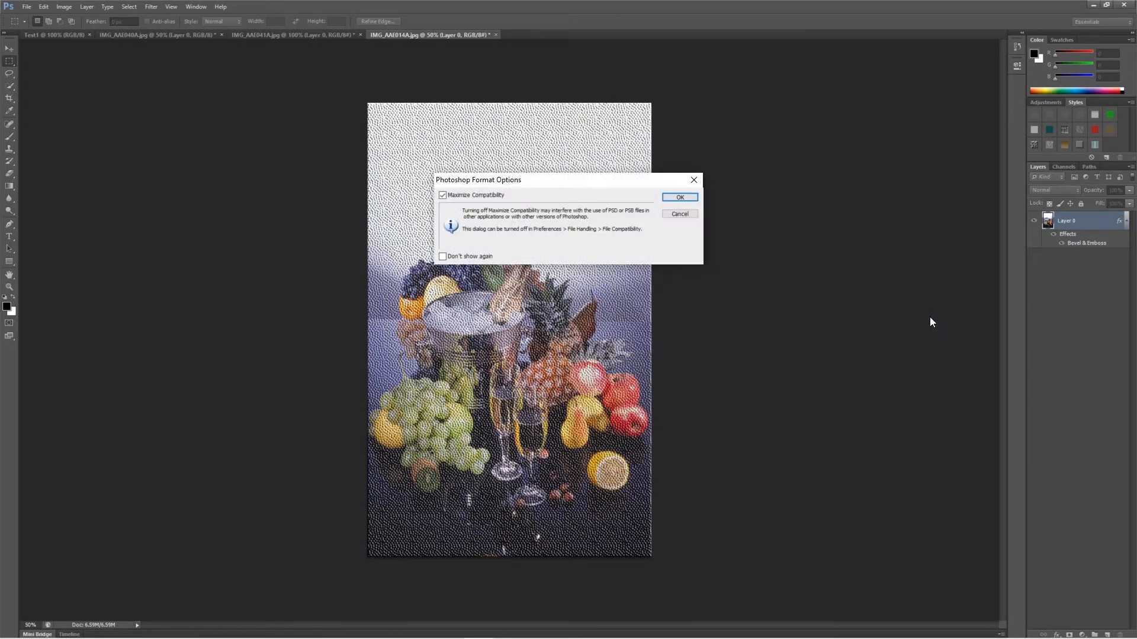
pyautogui.click(680, 197)
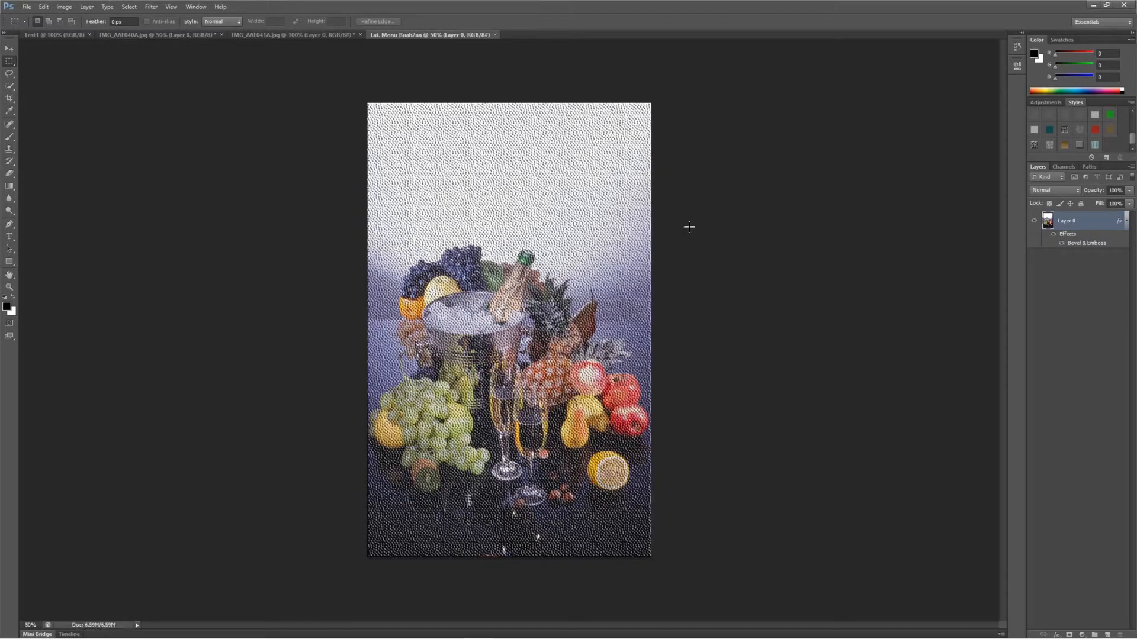
pyautogui.click(495, 35)
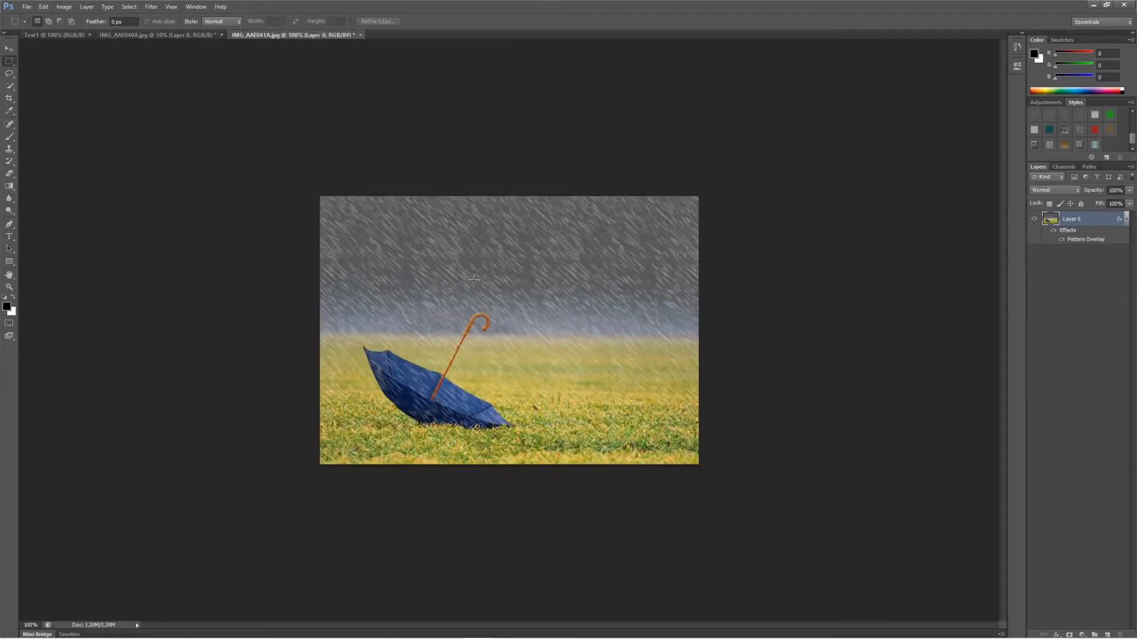
# Step: Save the rainy umbrella image as the PSD Lat. Payung dan Hujan in the Papaaadat folder, and close it
pyautogui.click(27, 8)
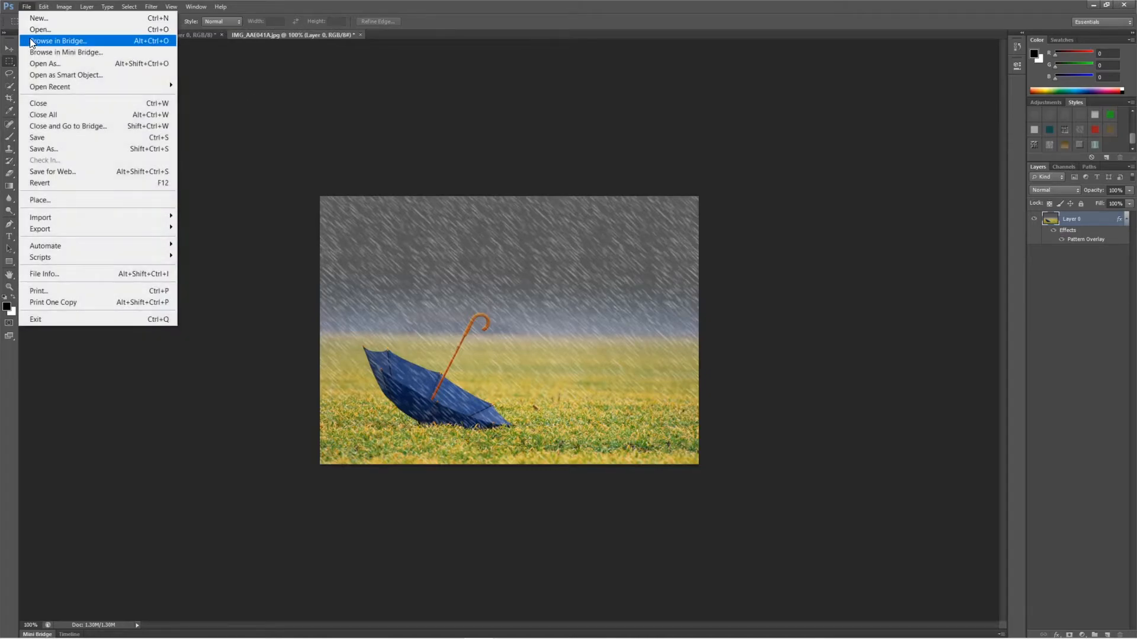
pyautogui.click(52, 136)
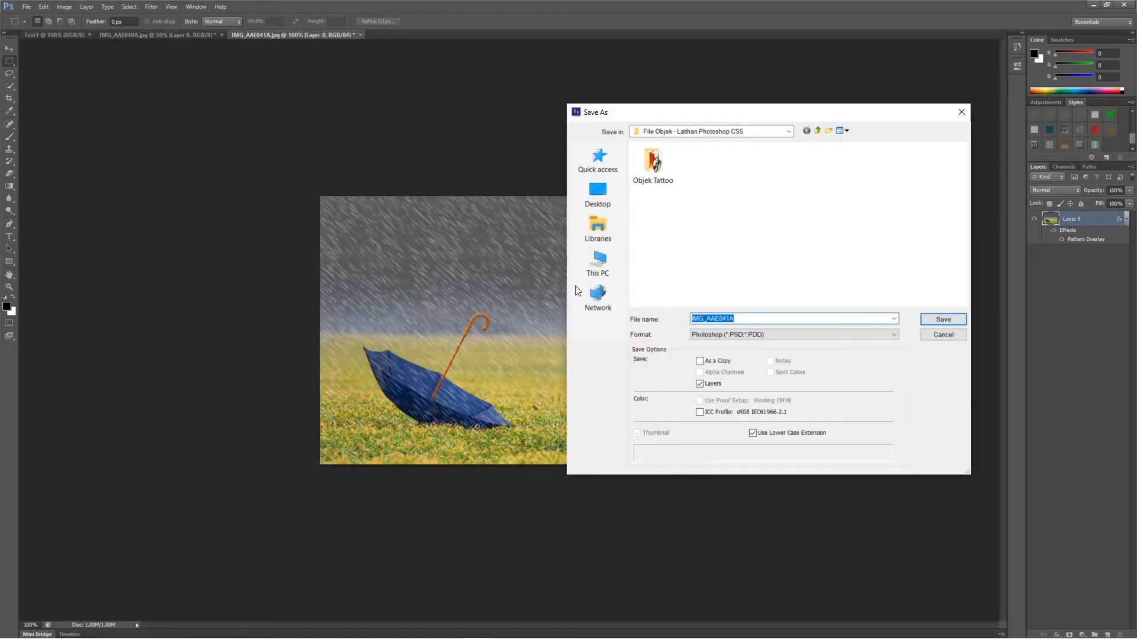
pyautogui.click(817, 132)
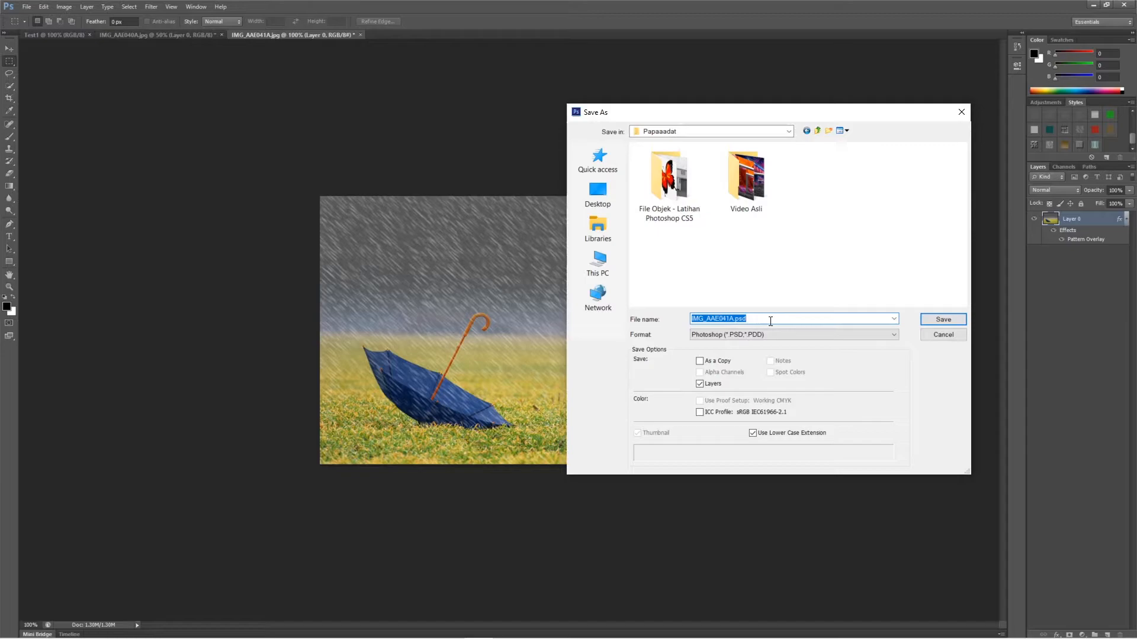
pyautogui.write('Lat')
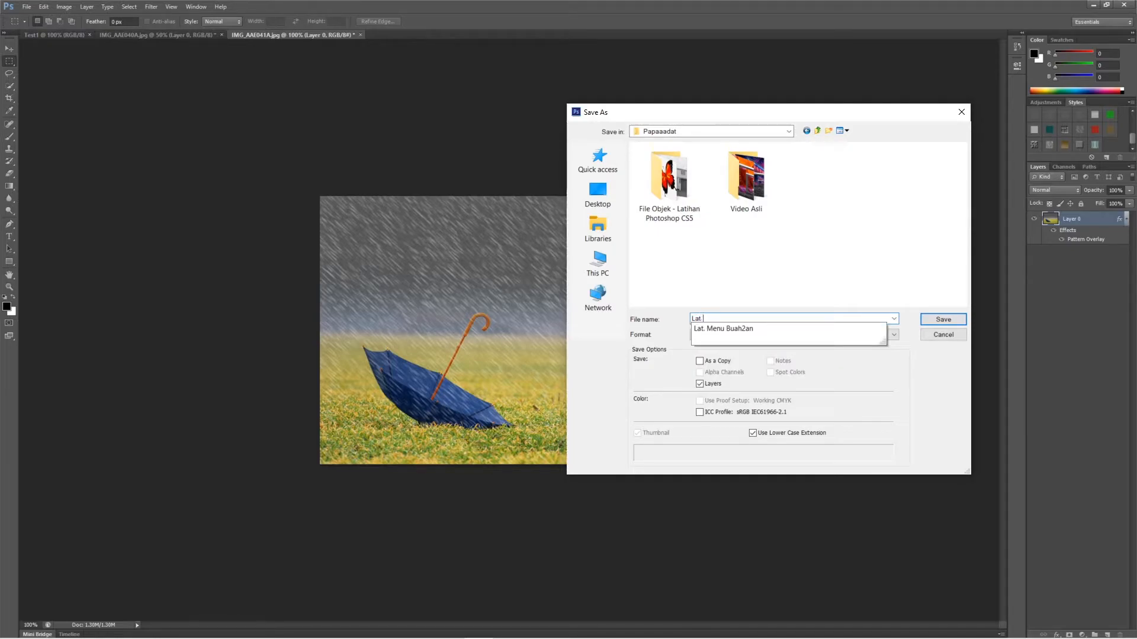
pyautogui.write(' Efek')
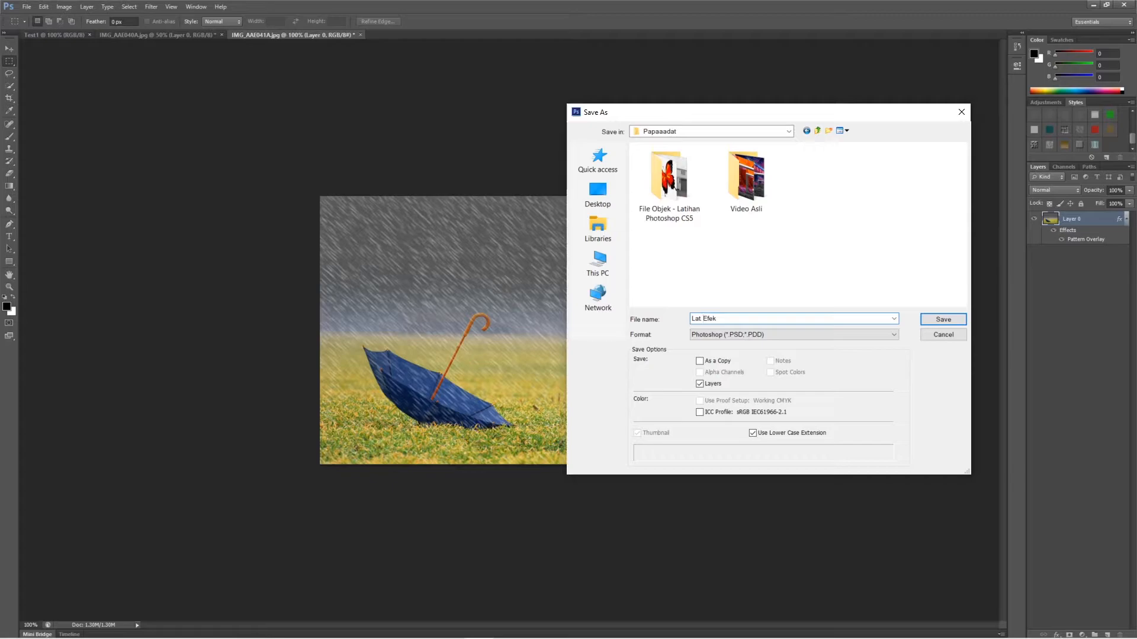
pyautogui.press('BackSpace')
pyautogui.press('BackSpace')
pyautogui.press('BackSpace')
pyautogui.press('BackSpace')
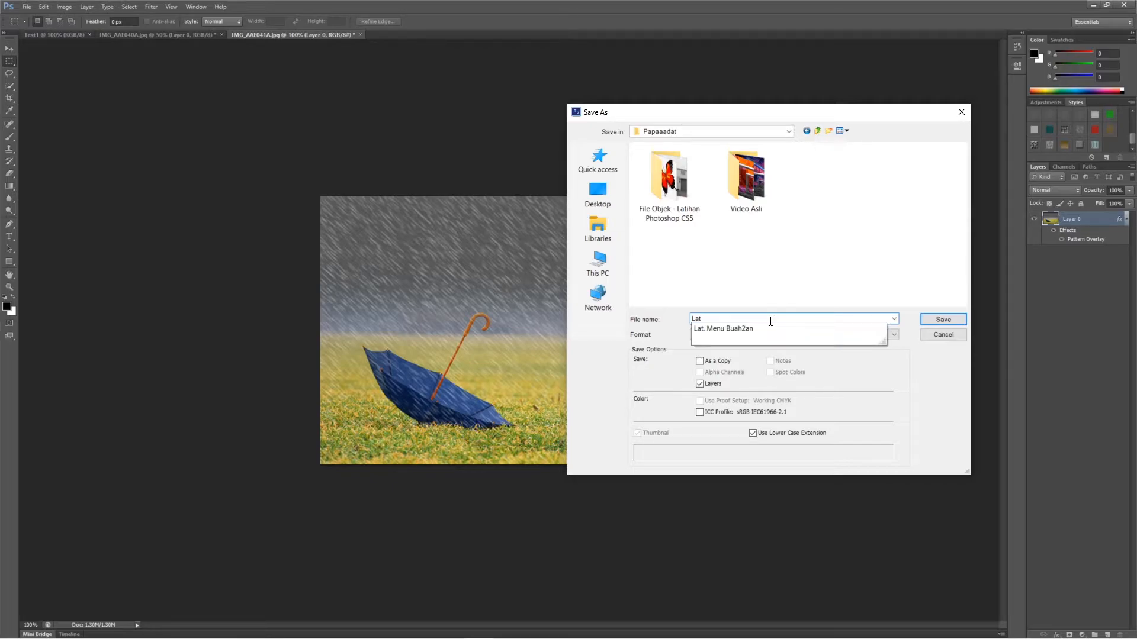
pyautogui.write('Pa')
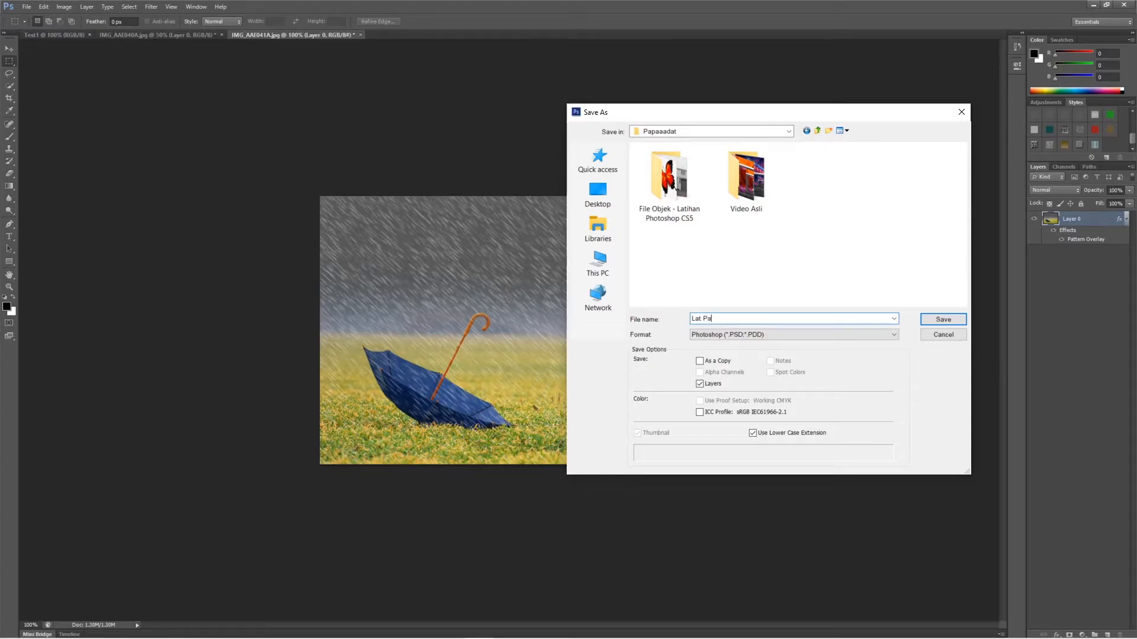
pyautogui.write('yung dan Hujan')
pyautogui.click(938, 321)
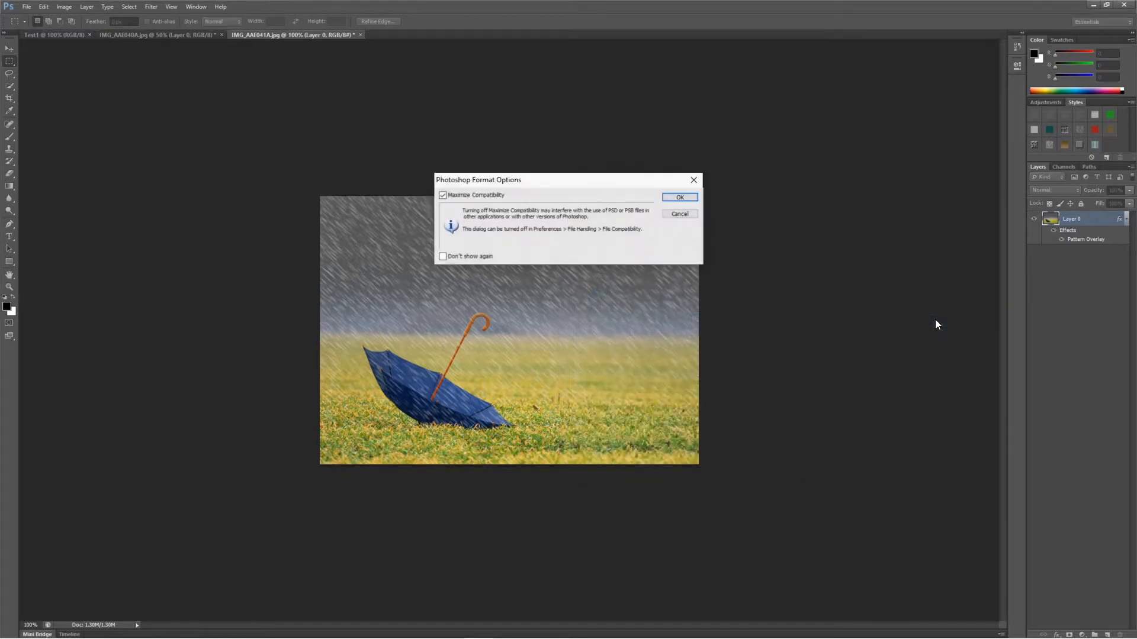
pyautogui.click(681, 196)
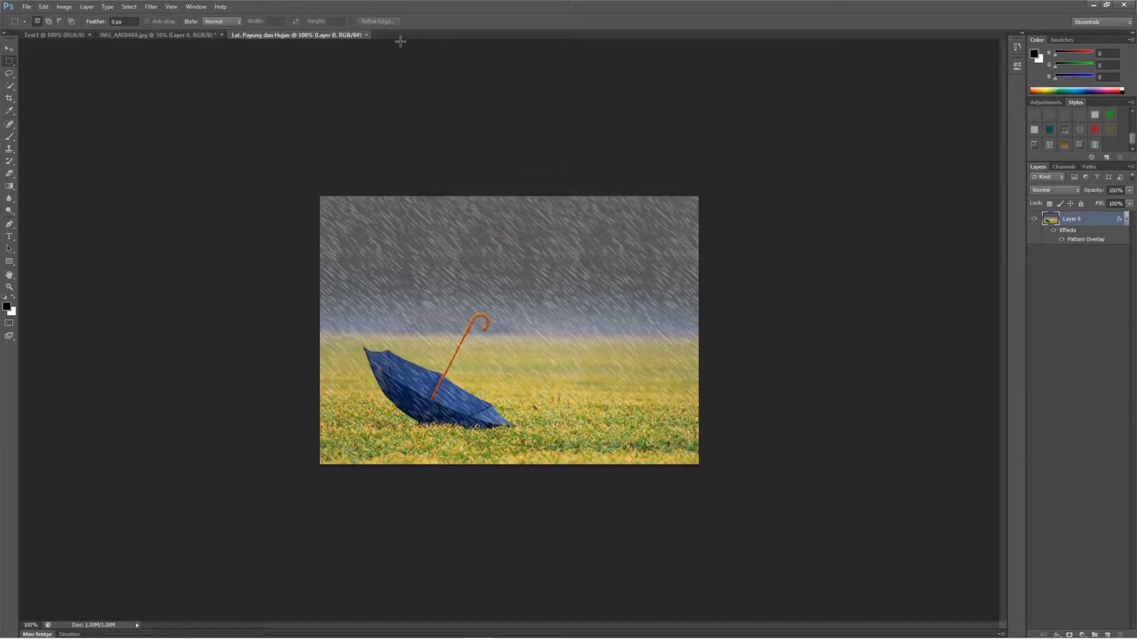
pyautogui.click(367, 35)
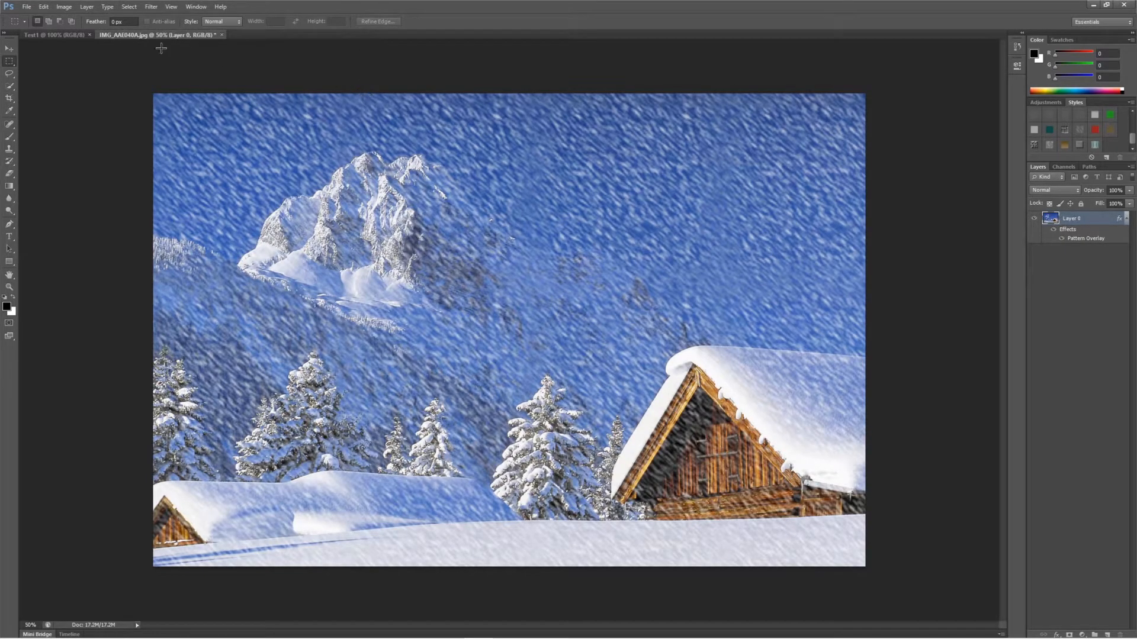
# Step: Save the snowy house image as the PSD Lat. Rumah dan Salju, and close it
pyautogui.click(26, 6)
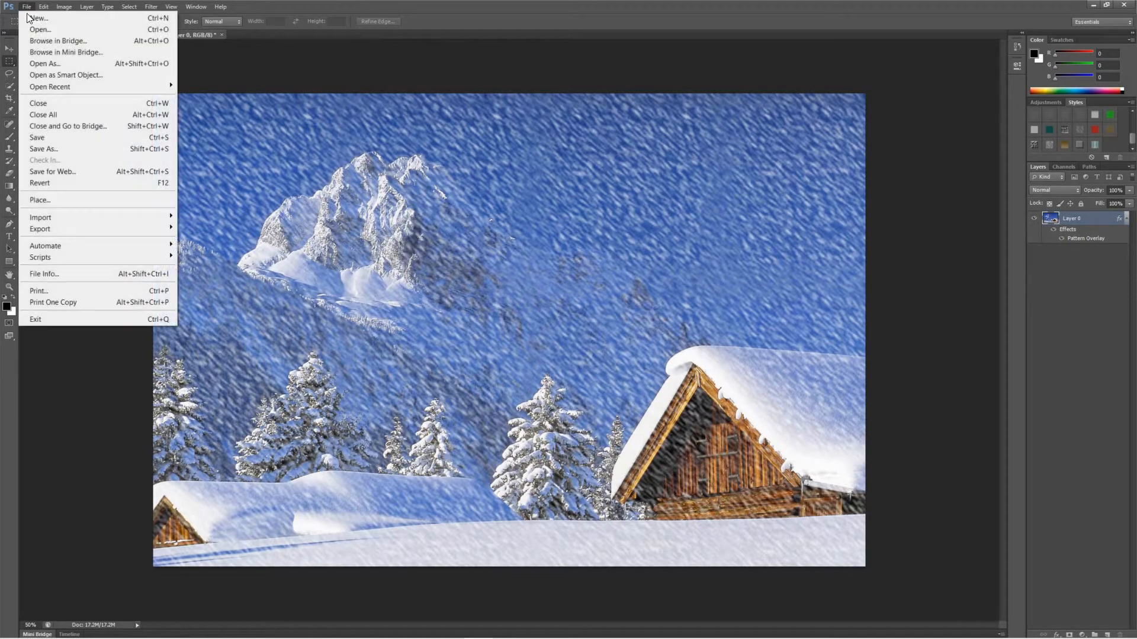
pyautogui.click(63, 149)
pyautogui.write('Lat')
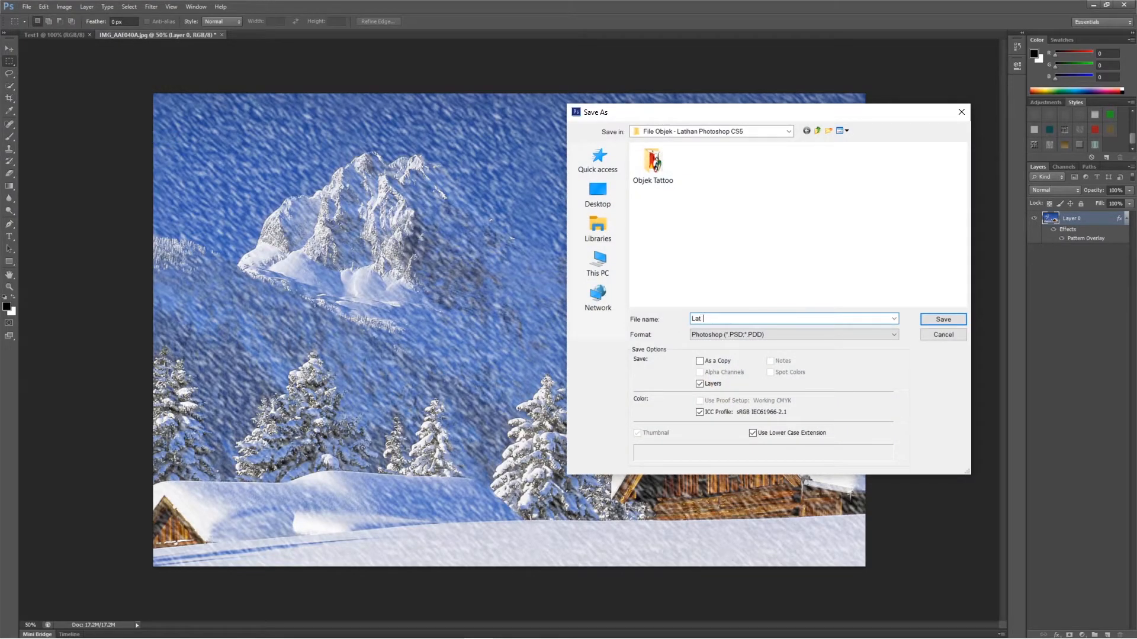
pyautogui.write(' Rumah Bersaldna')
pyautogui.press('BackSpace')
pyautogui.press('BackSpace')
pyautogui.write('an')
pyautogui.press('Delete')
pyautogui.press('Delete')
pyautogui.press('Delete')
pyautogui.press('Delete')
pyautogui.write('S')
pyautogui.click(950, 319)
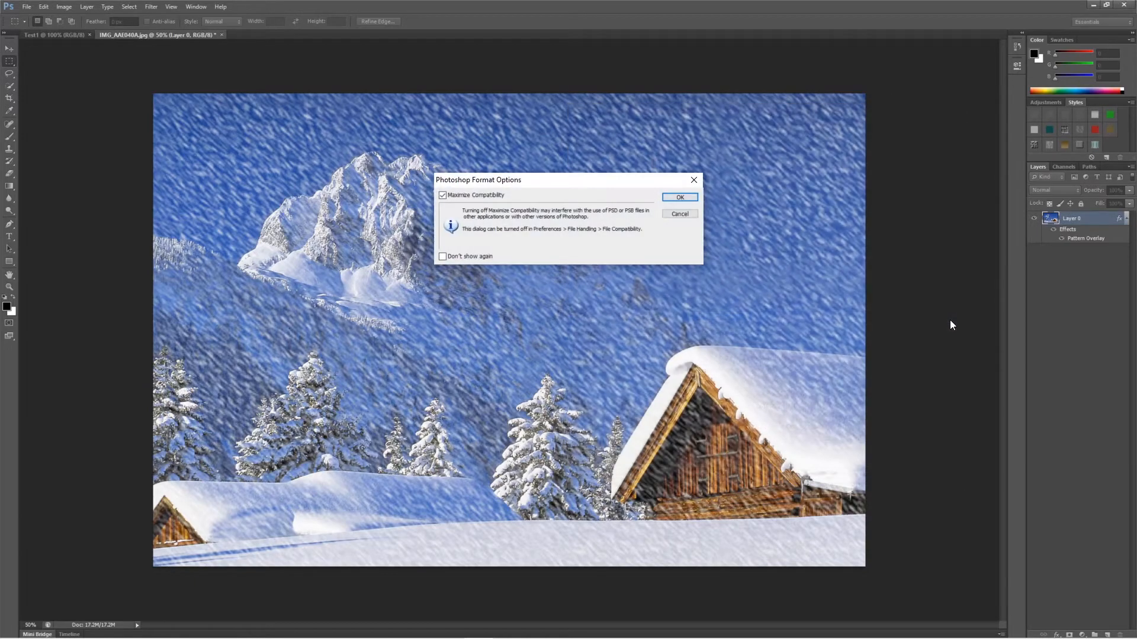
pyautogui.click(681, 197)
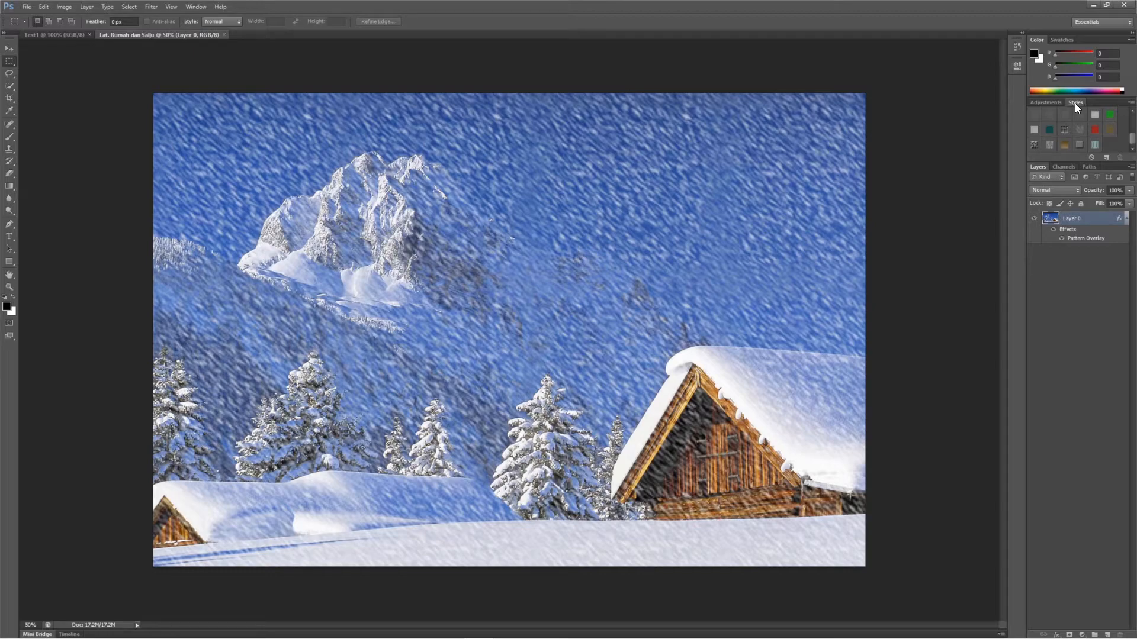
pyautogui.click(224, 35)
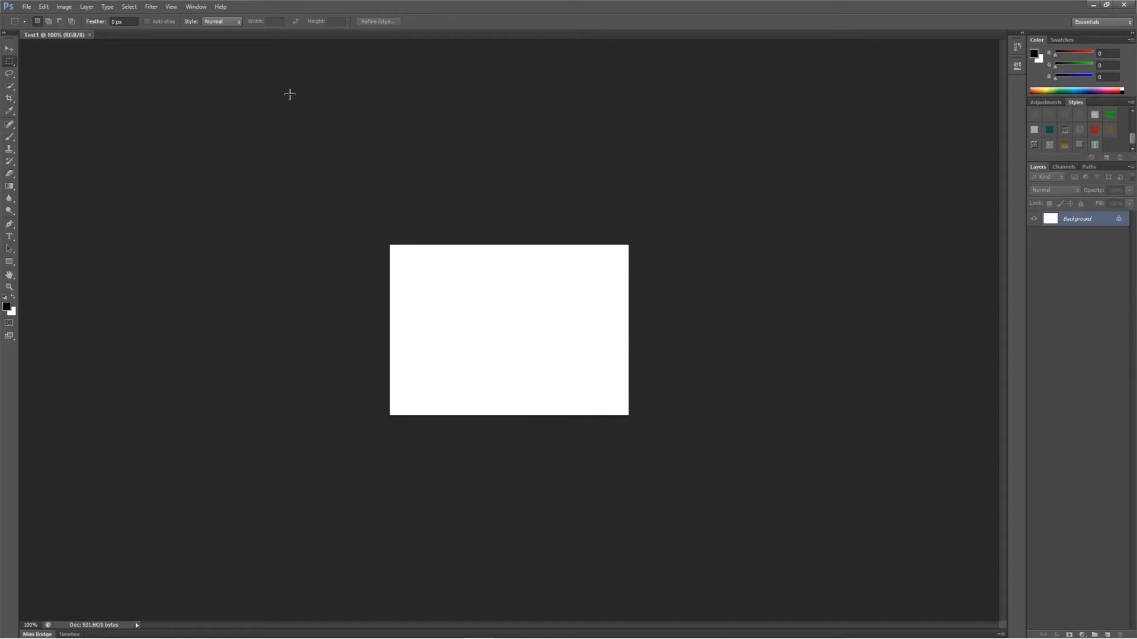
# Step: Open the halved red pepper image IMG_AAE060A from the File Objek - Latihan Photoshop CS5 folder
pyautogui.click(27, 5)
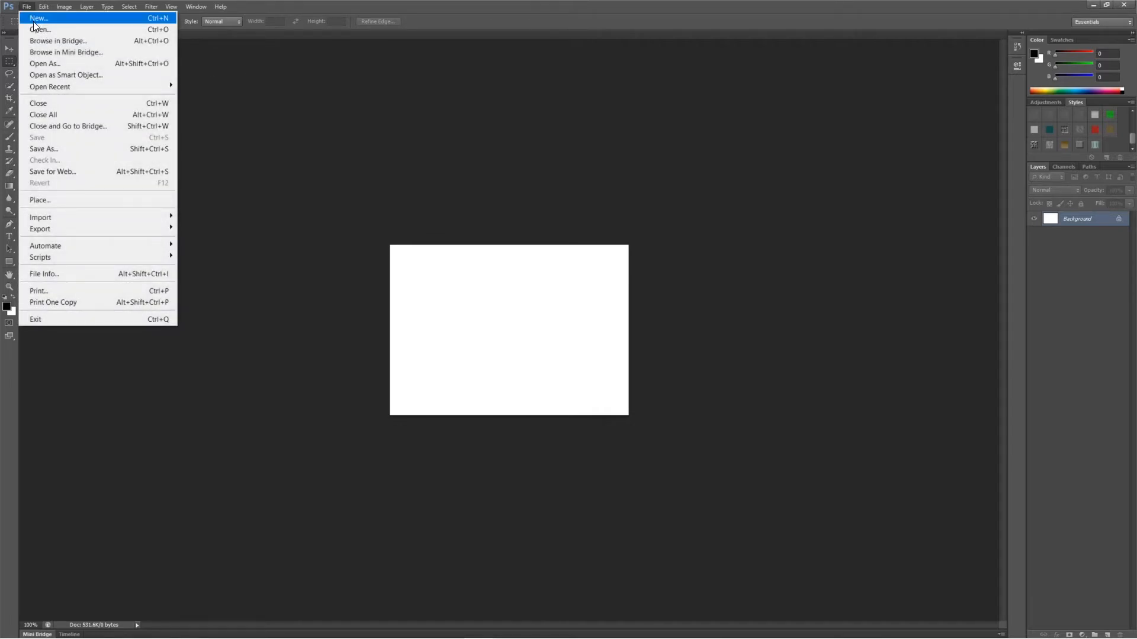
pyautogui.click(34, 27)
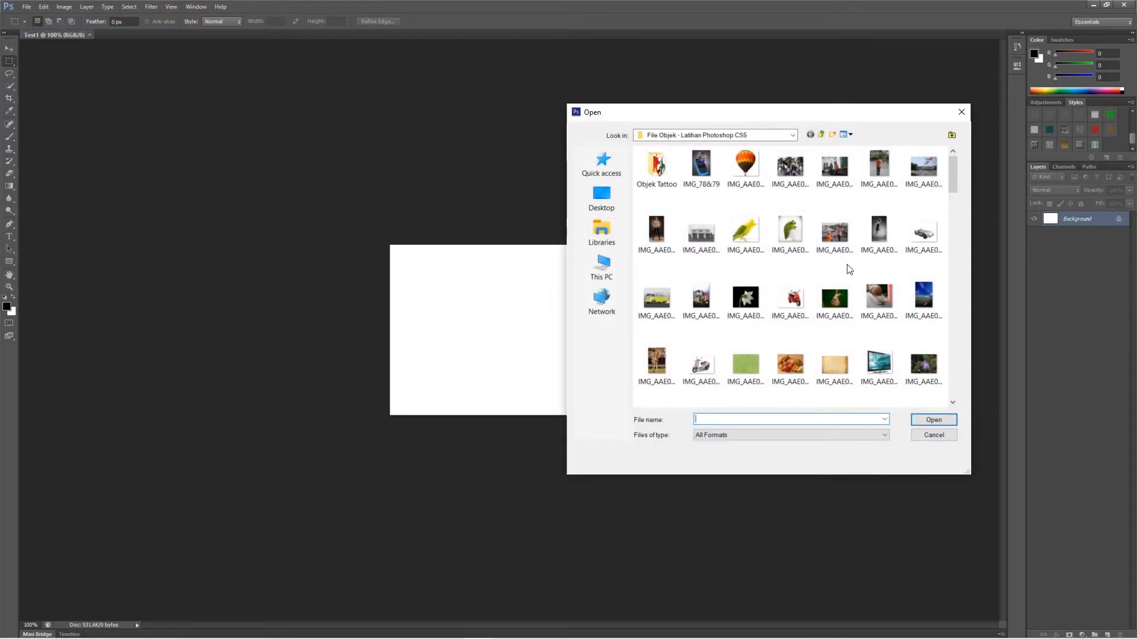
pyautogui.moveTo(954, 184); pyautogui.dragTo(956, 277)
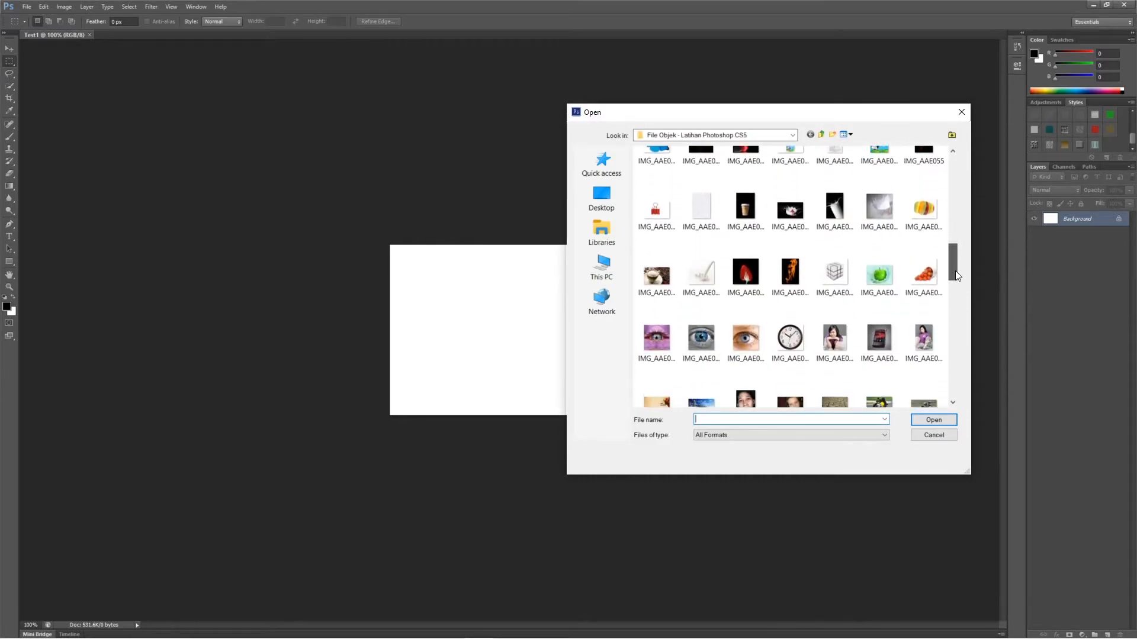
pyautogui.click(747, 281)
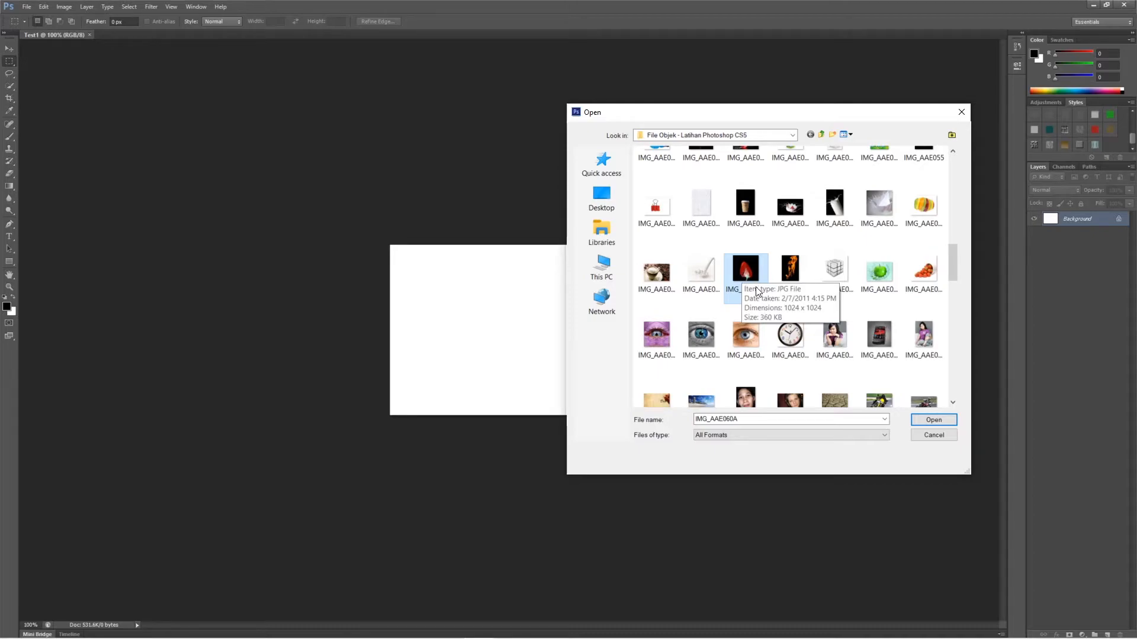
pyautogui.click(800, 277)
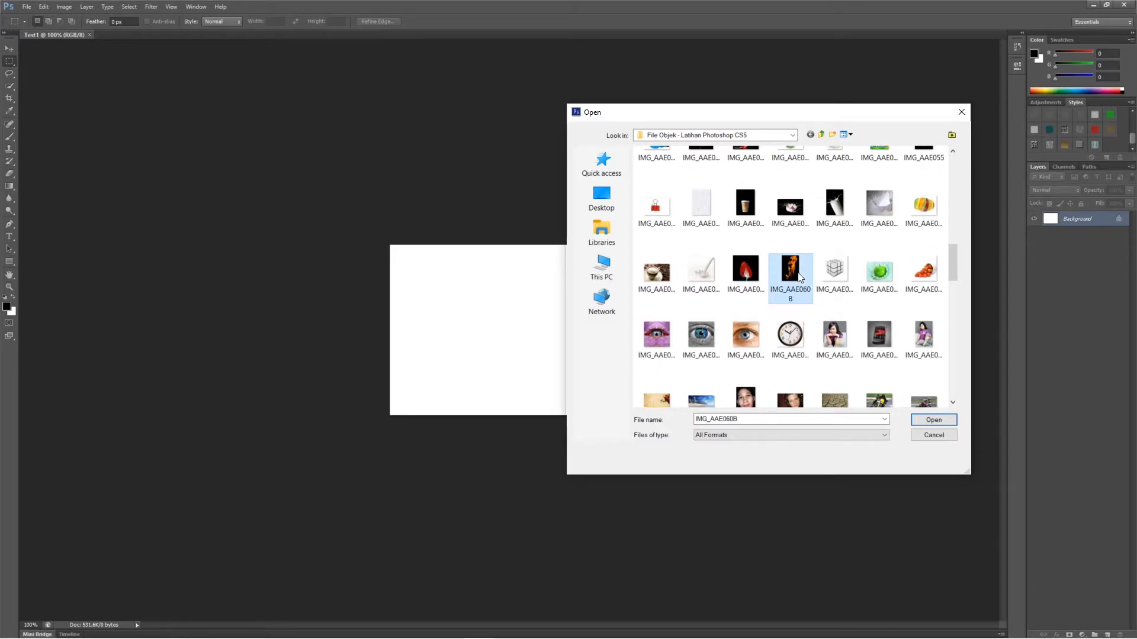
pyautogui.click(751, 277)
pyautogui.click(795, 276)
pyautogui.click(749, 277)
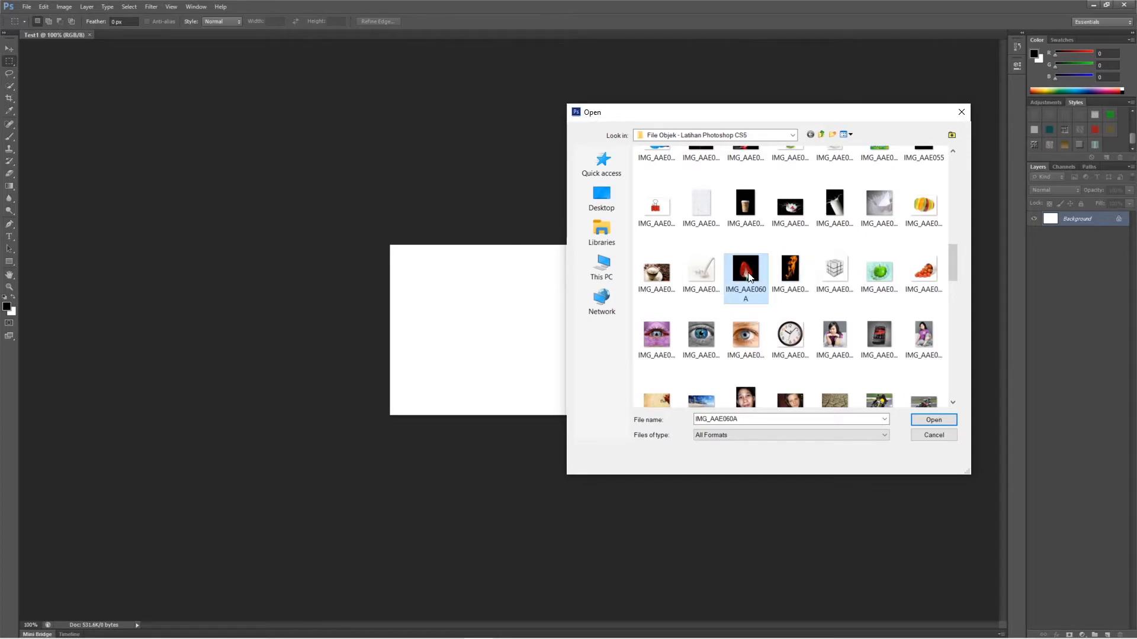
pyautogui.click(792, 276)
pyautogui.click(749, 277)
pyautogui.click(789, 278)
pyautogui.click(751, 280)
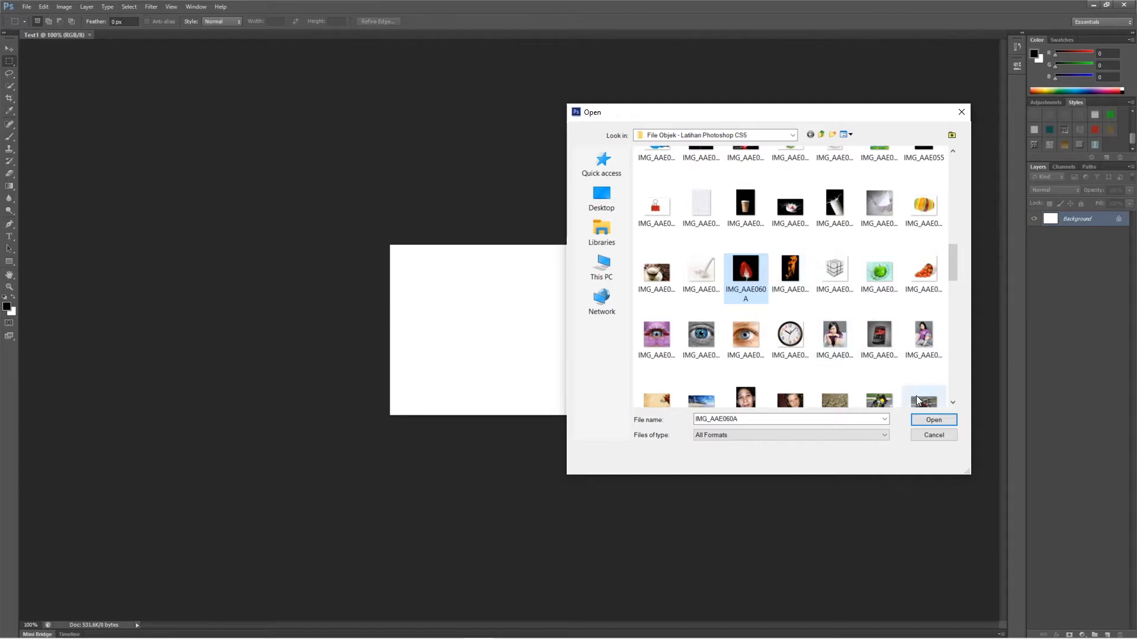
pyautogui.click(935, 421)
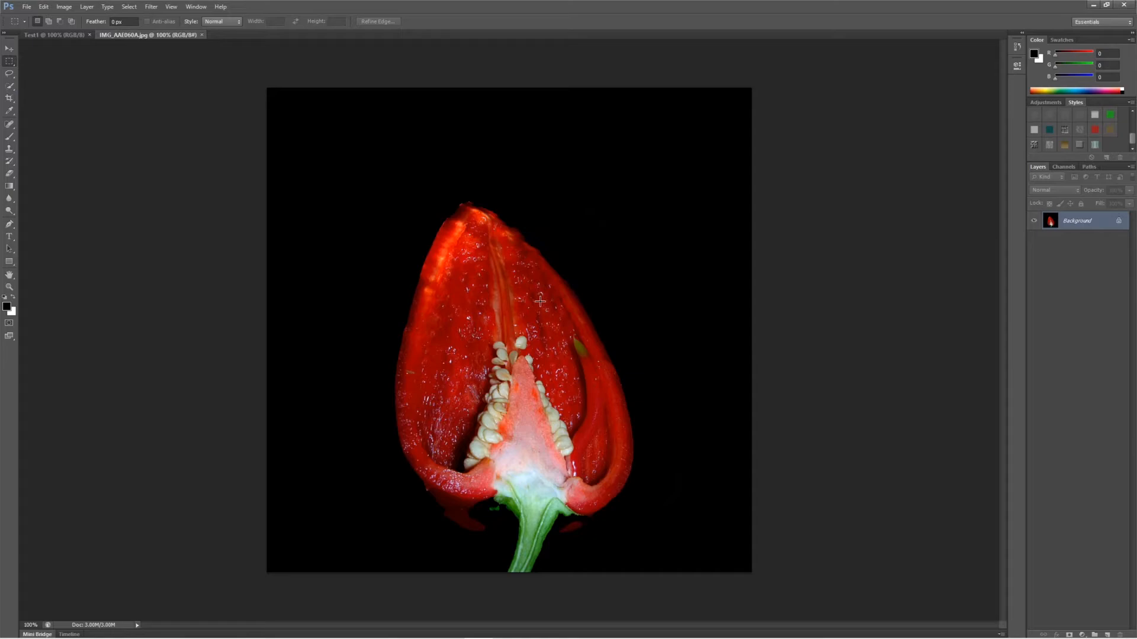
# Step: Convert the pepper image's Background to the regular layer Layer 0
pyautogui.doubleClick(1118, 225)
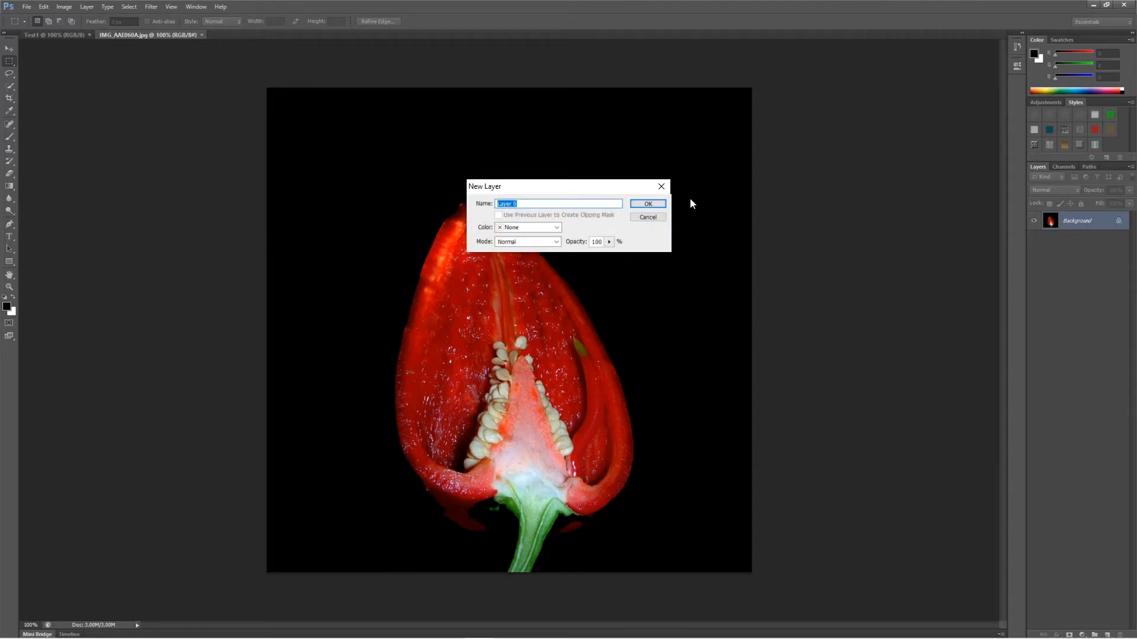
pyautogui.click(647, 204)
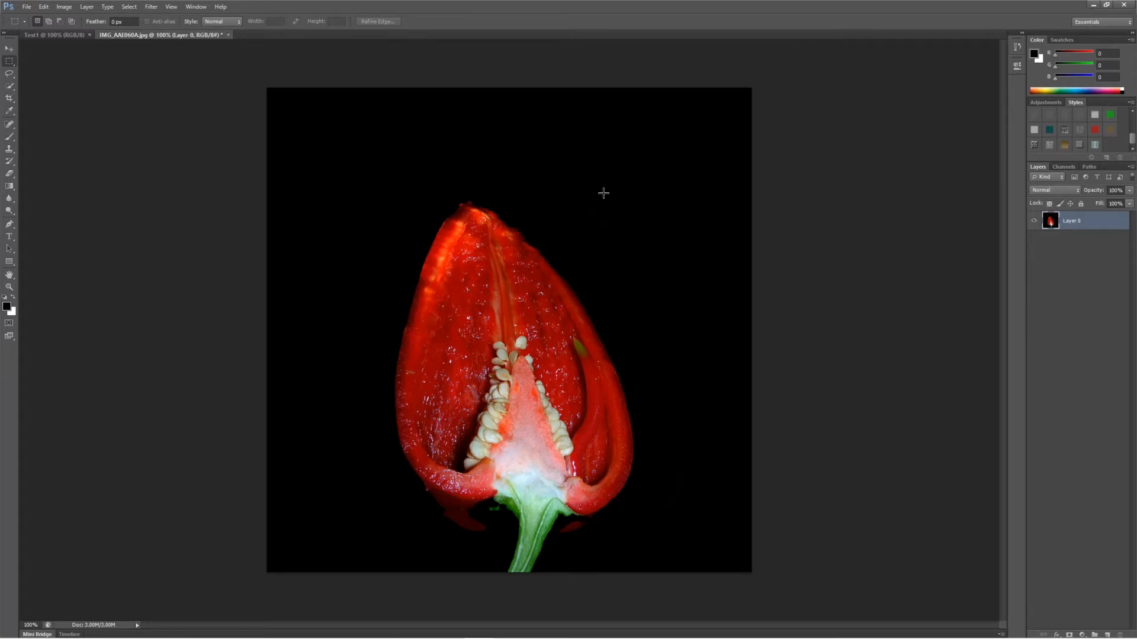
# Step: Place the flame image IMG_AAE060B over the pepper at its default fitted size
pyautogui.click(27, 7)
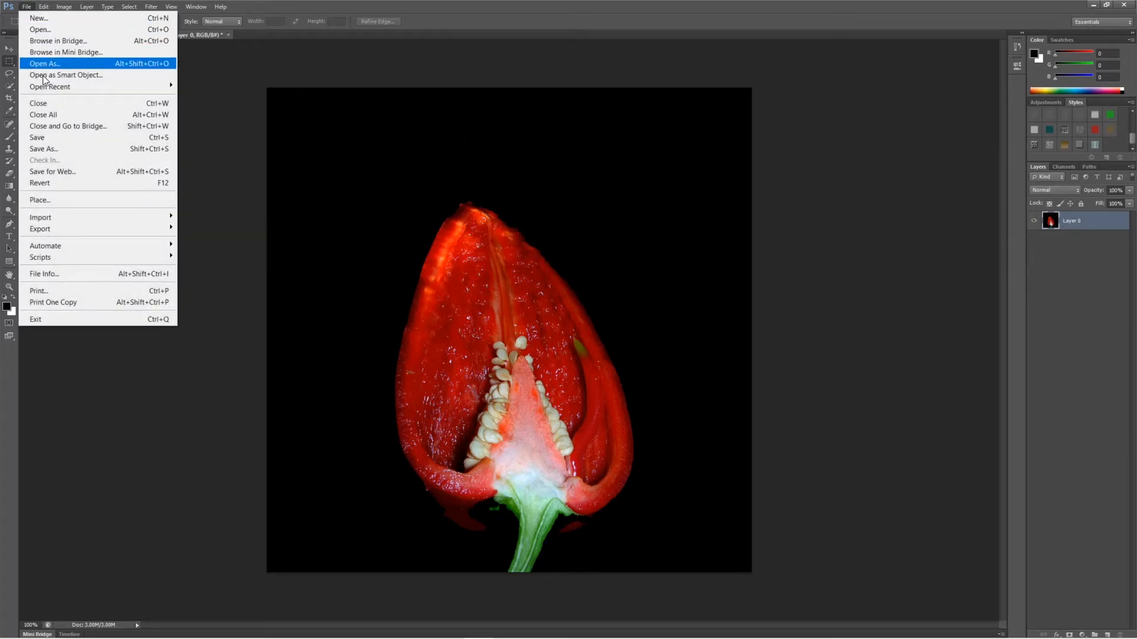
pyautogui.click(59, 199)
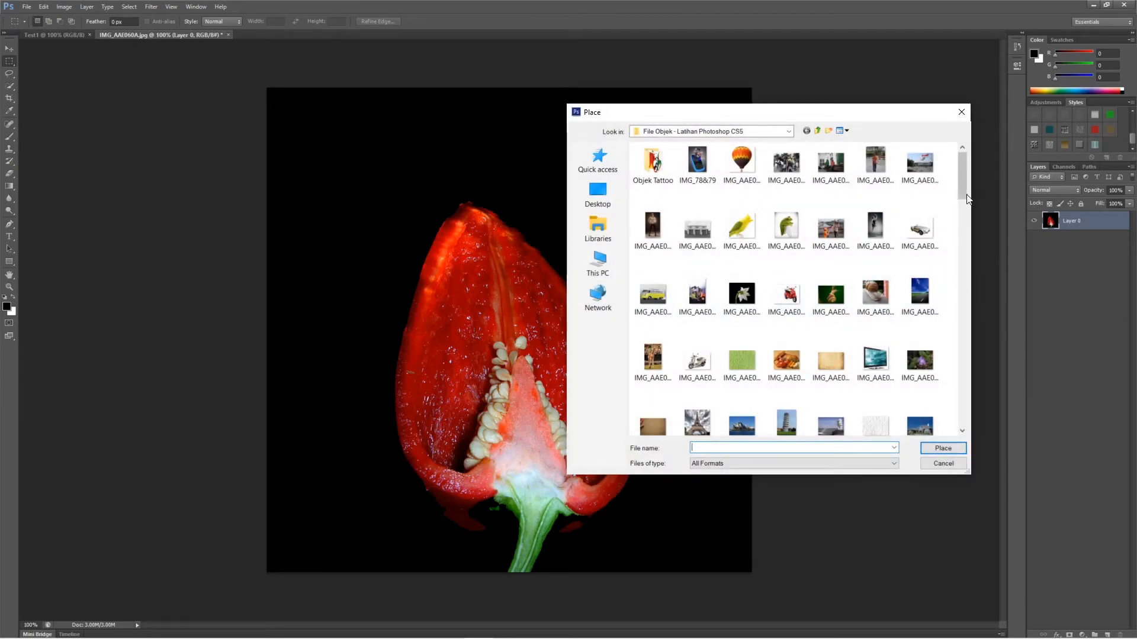
pyautogui.moveTo(963, 197); pyautogui.dragTo(961, 285)
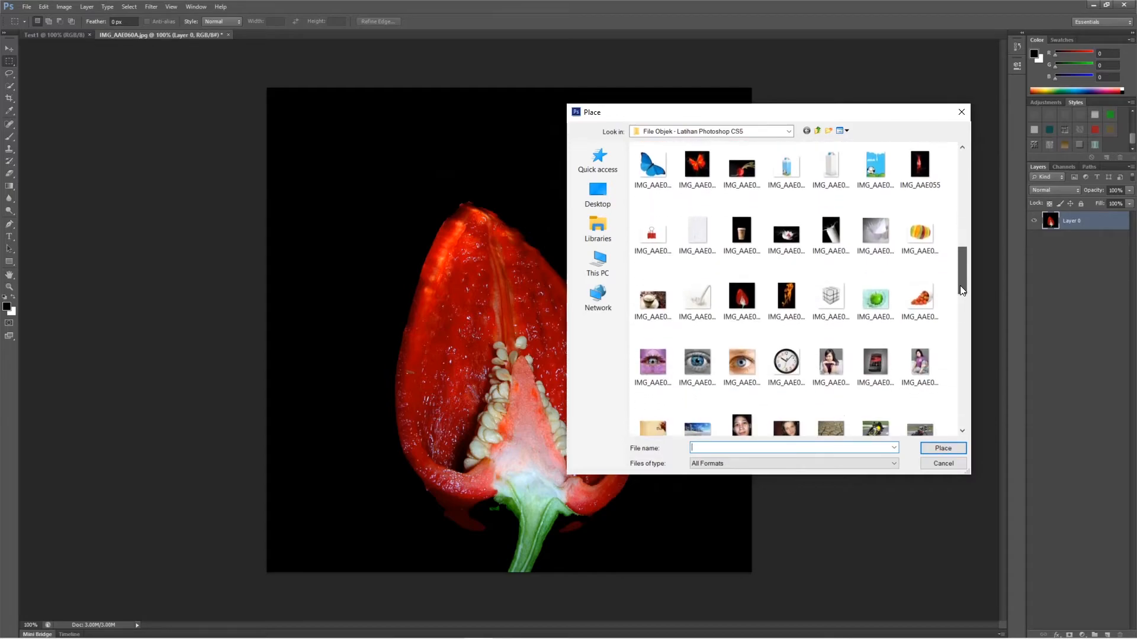
pyautogui.click(789, 308)
pyautogui.click(947, 450)
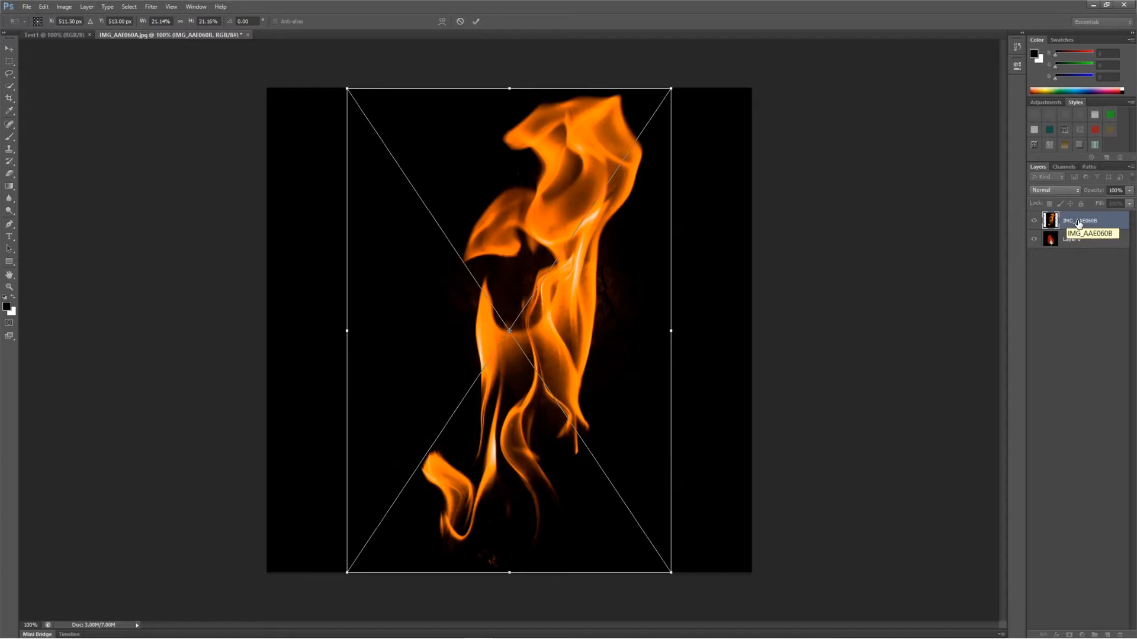
pyautogui.press('Return')
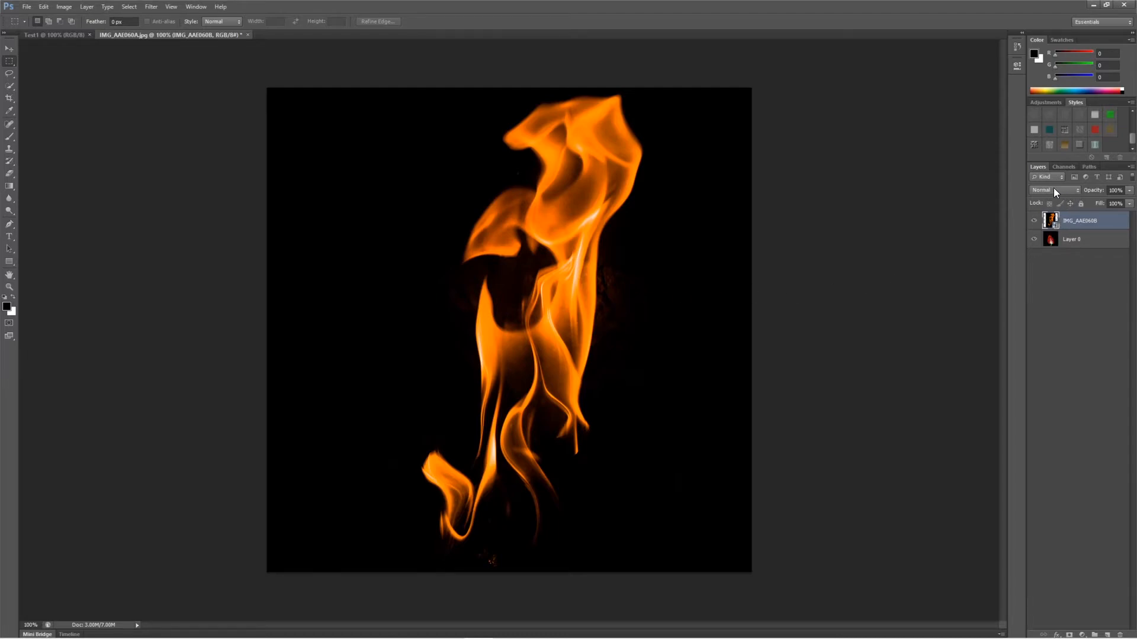
# Step: Try the Dissolve, Darken and Multiply blend modes on the flame layer IMG_AAE060B
pyautogui.click(1073, 189)
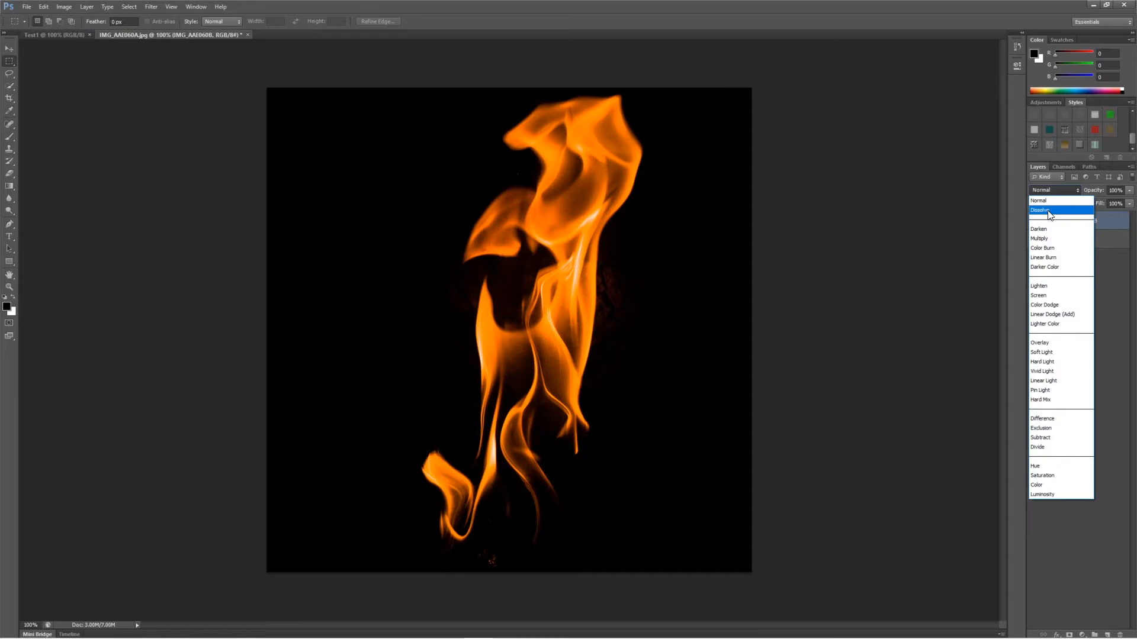
pyautogui.click(1049, 214)
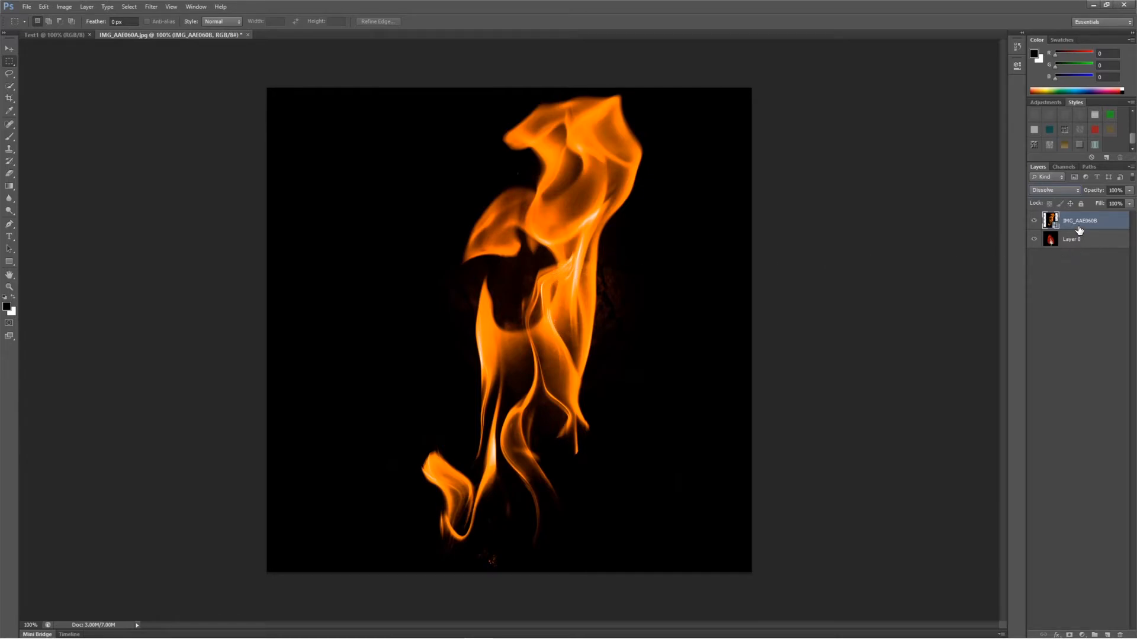
pyautogui.click(1076, 190)
pyautogui.click(1055, 231)
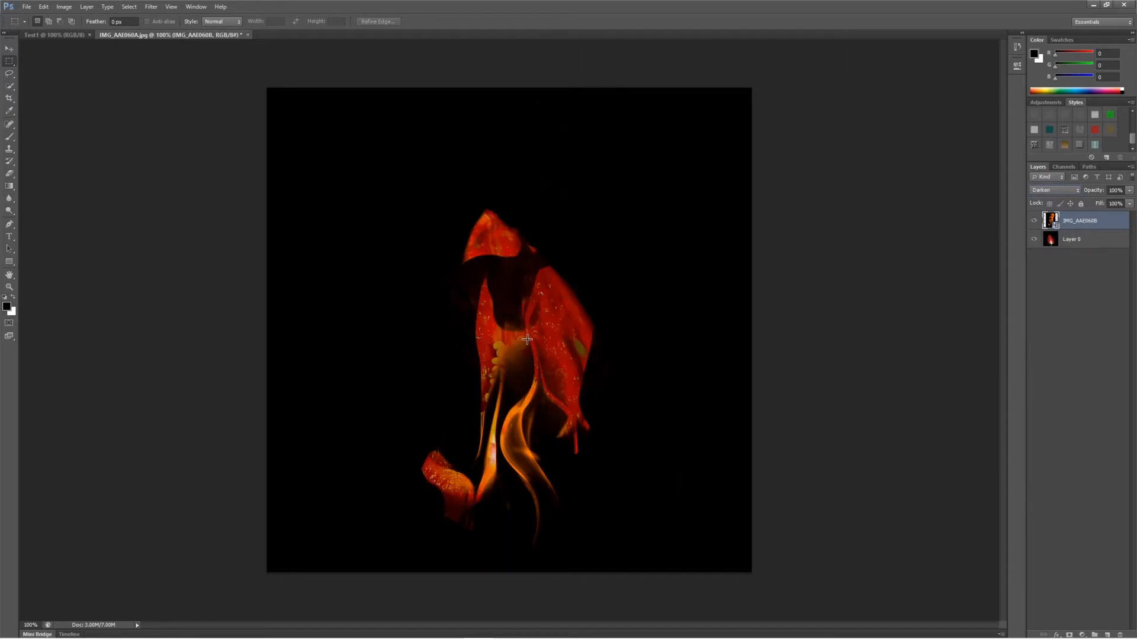
pyautogui.click(1074, 190)
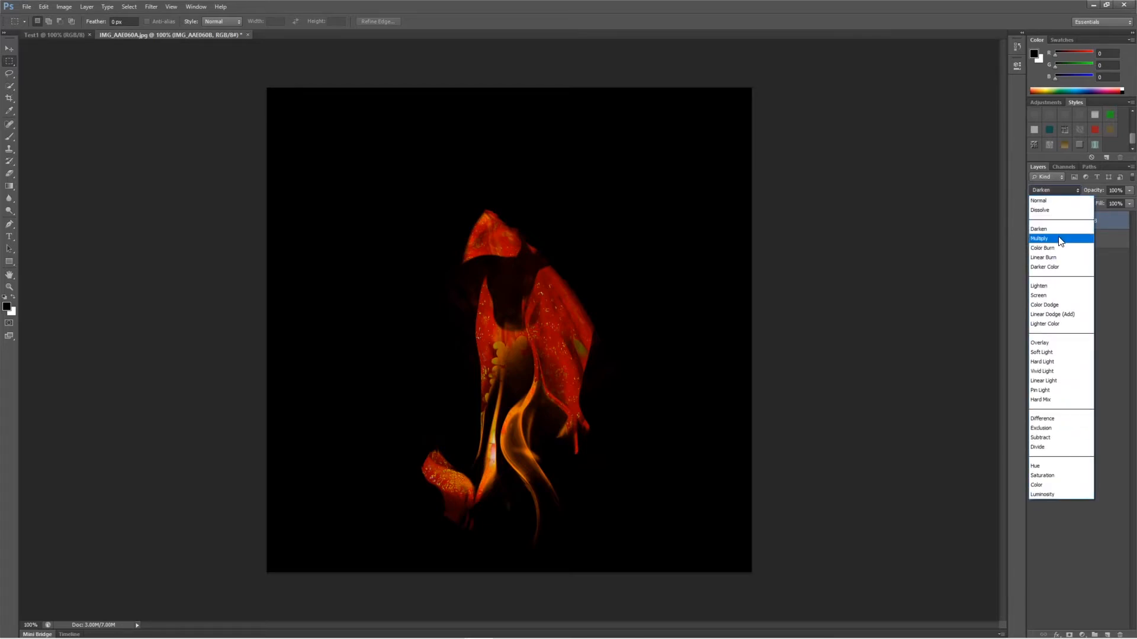
pyautogui.click(1060, 238)
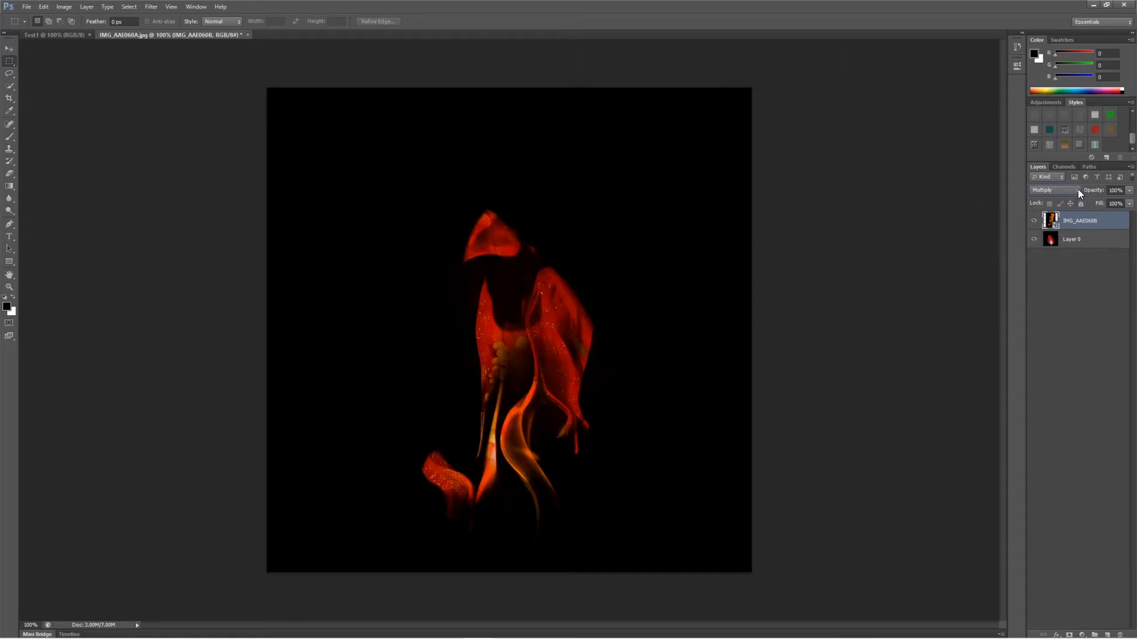
# Step: Try the Color Burn, Linear Burn and Darker Color blend modes on the flame layer
pyautogui.click(1077, 190)
pyautogui.click(1057, 249)
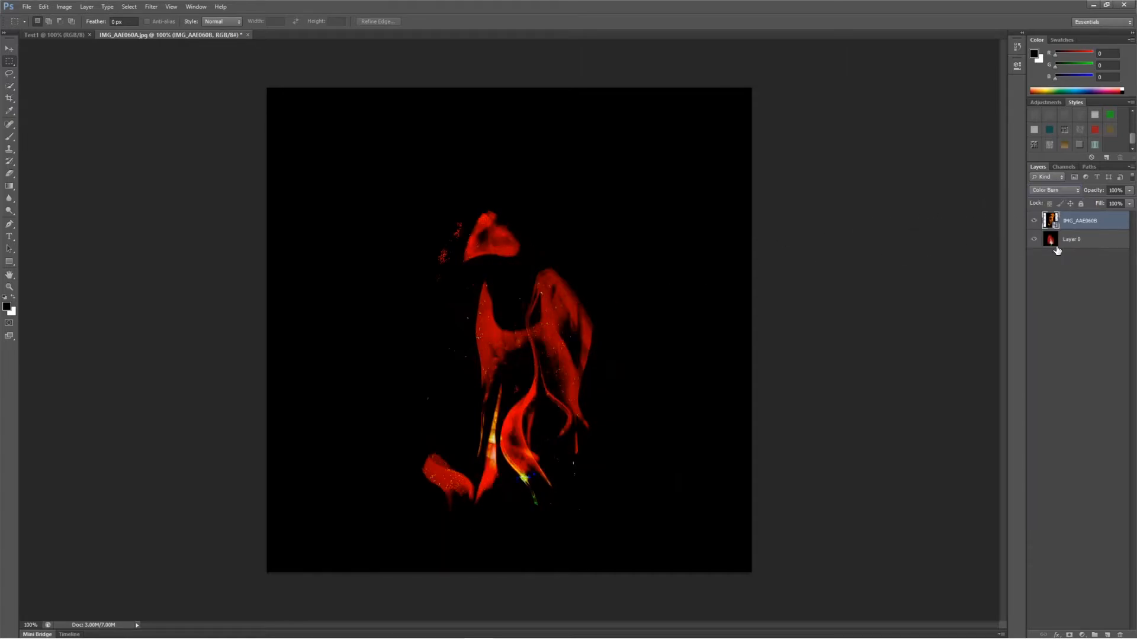
pyautogui.click(1077, 190)
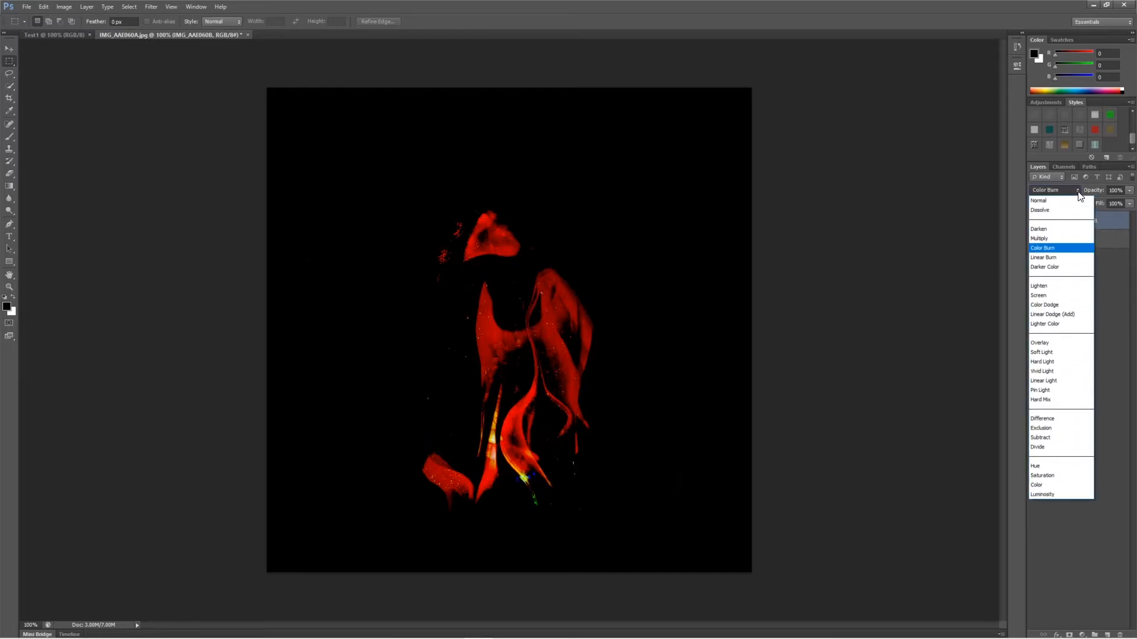
pyautogui.click(1064, 254)
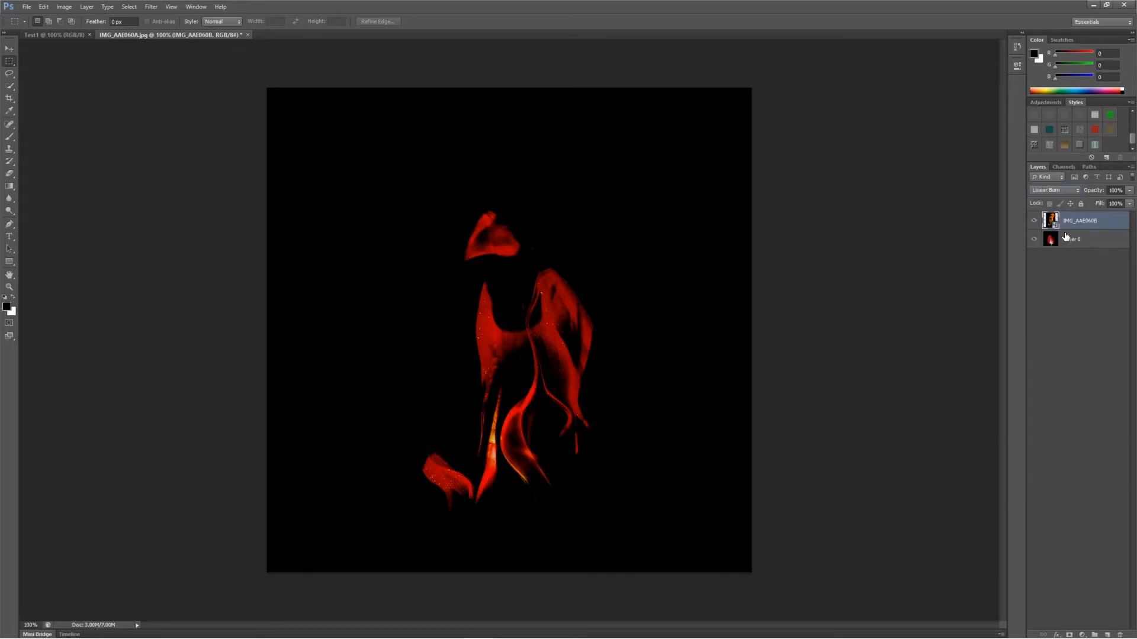
pyautogui.click(1077, 190)
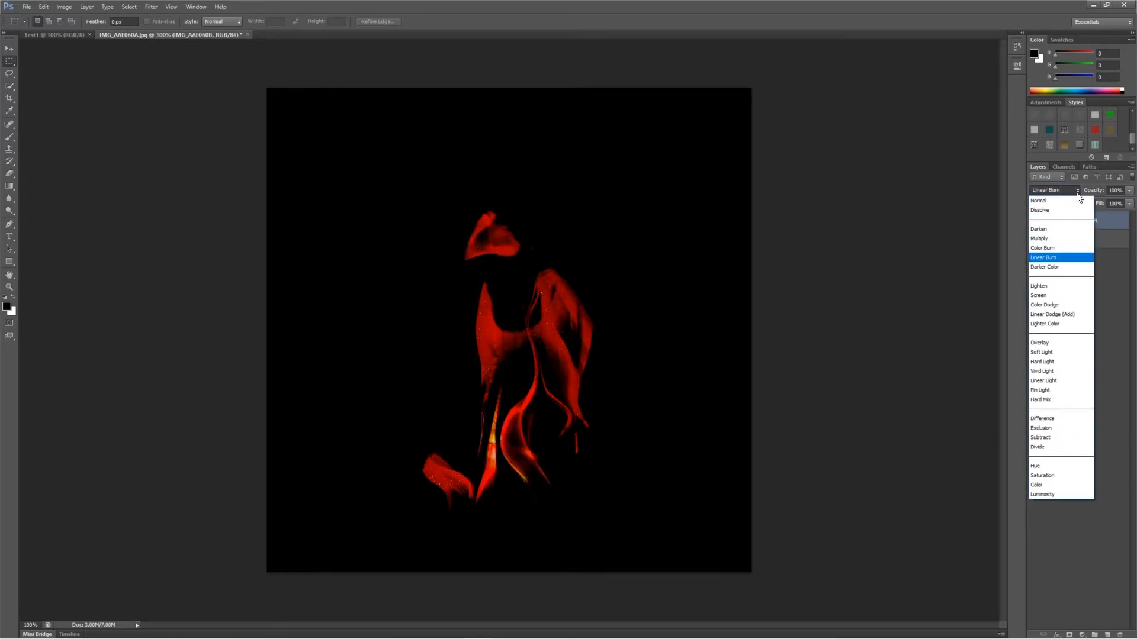
pyautogui.click(1059, 270)
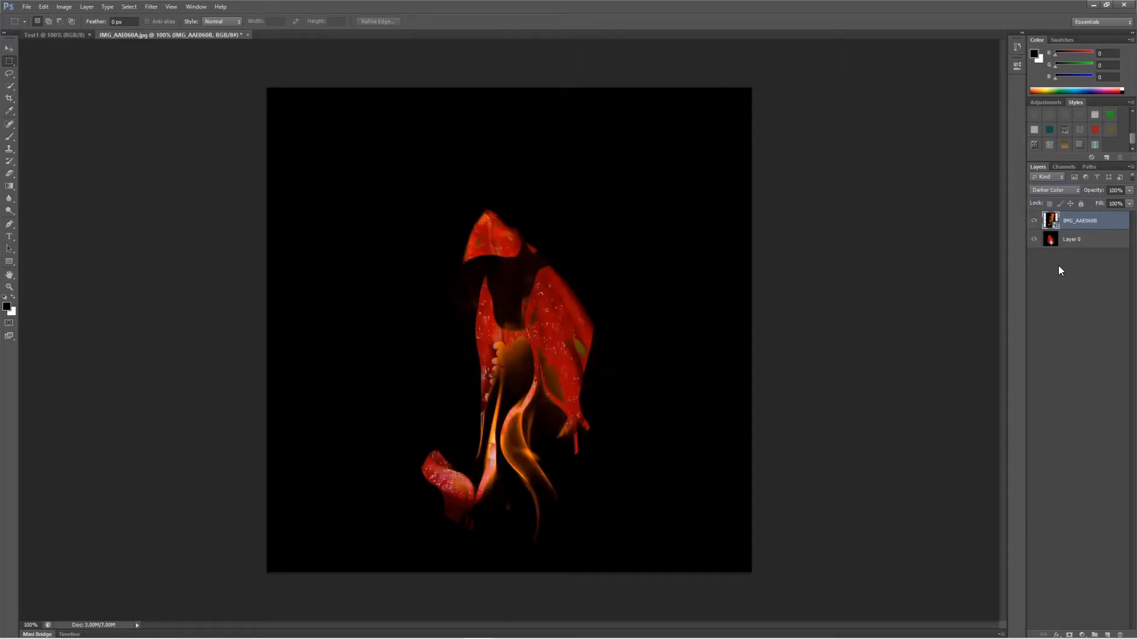
# Step: Try the Lighten, Screen and Color Dodge blend modes on the flame layer
pyautogui.click(1066, 191)
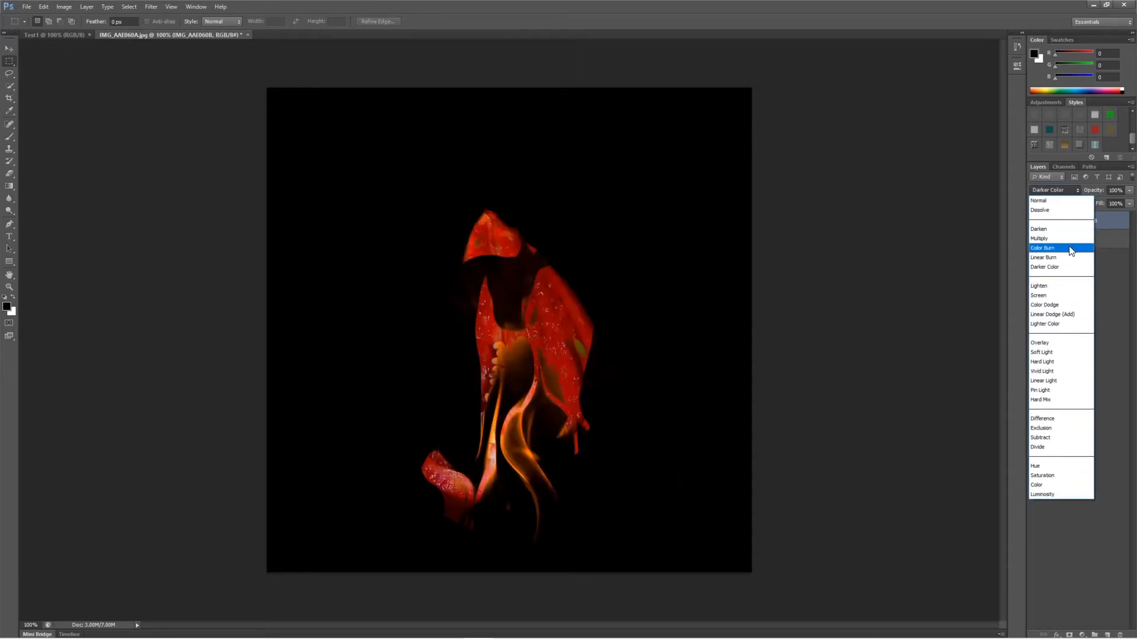
pyautogui.click(1060, 285)
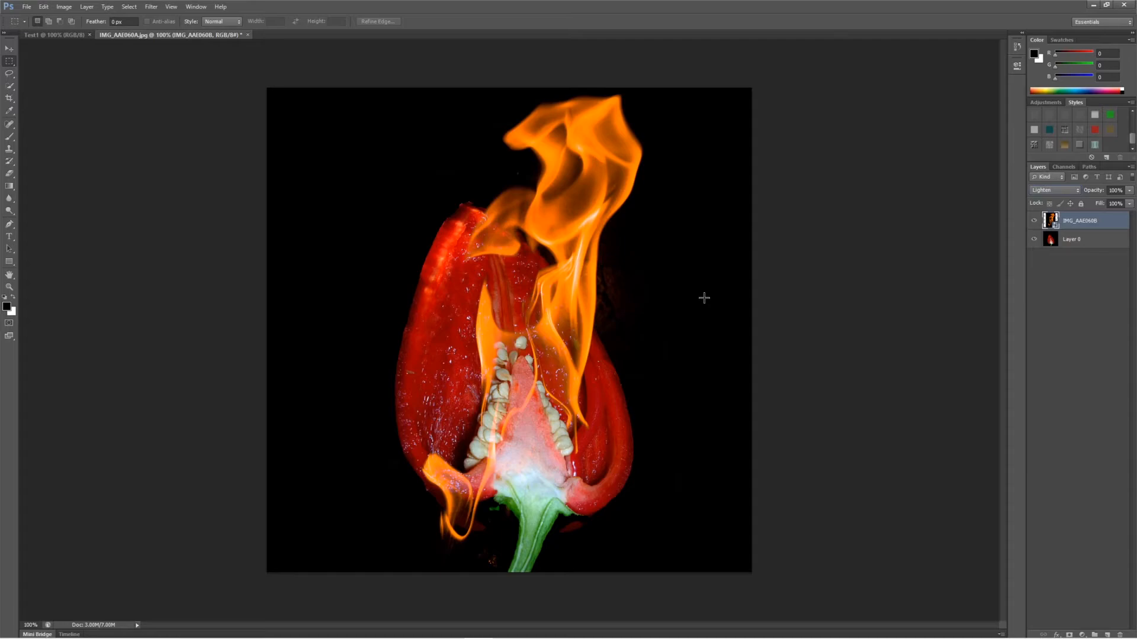
pyautogui.click(1075, 193)
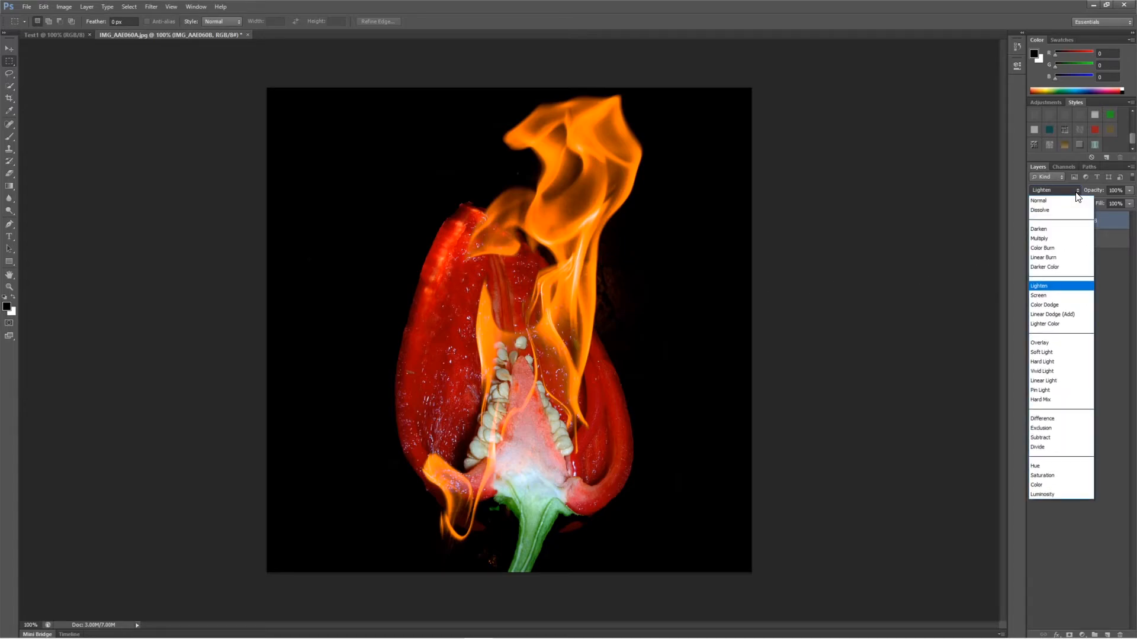
pyautogui.click(1056, 295)
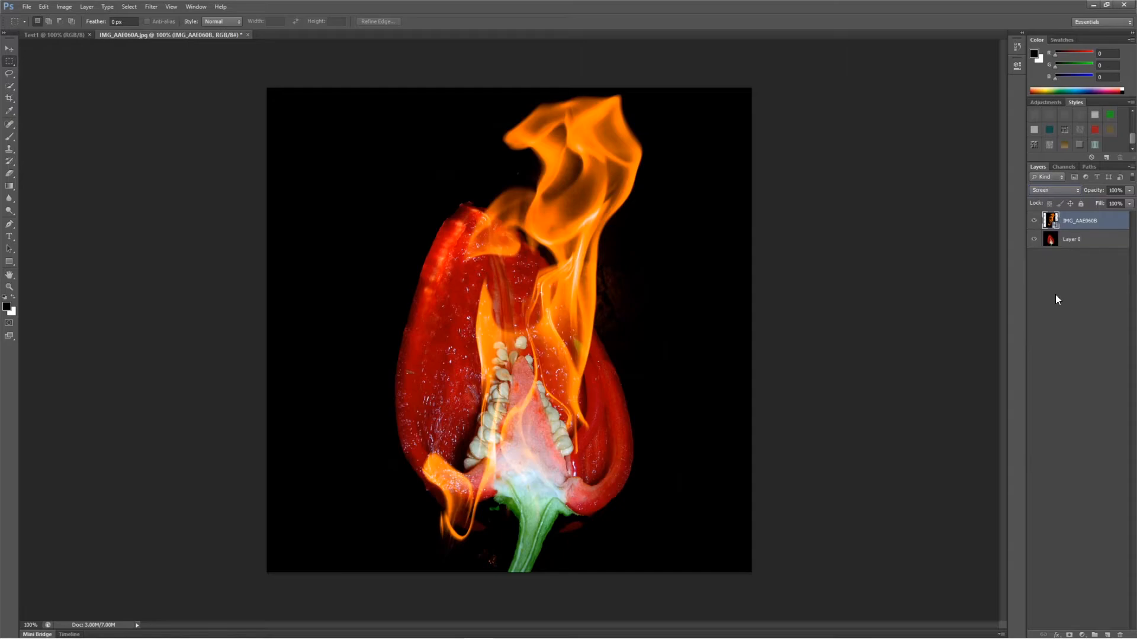
pyautogui.click(1077, 194)
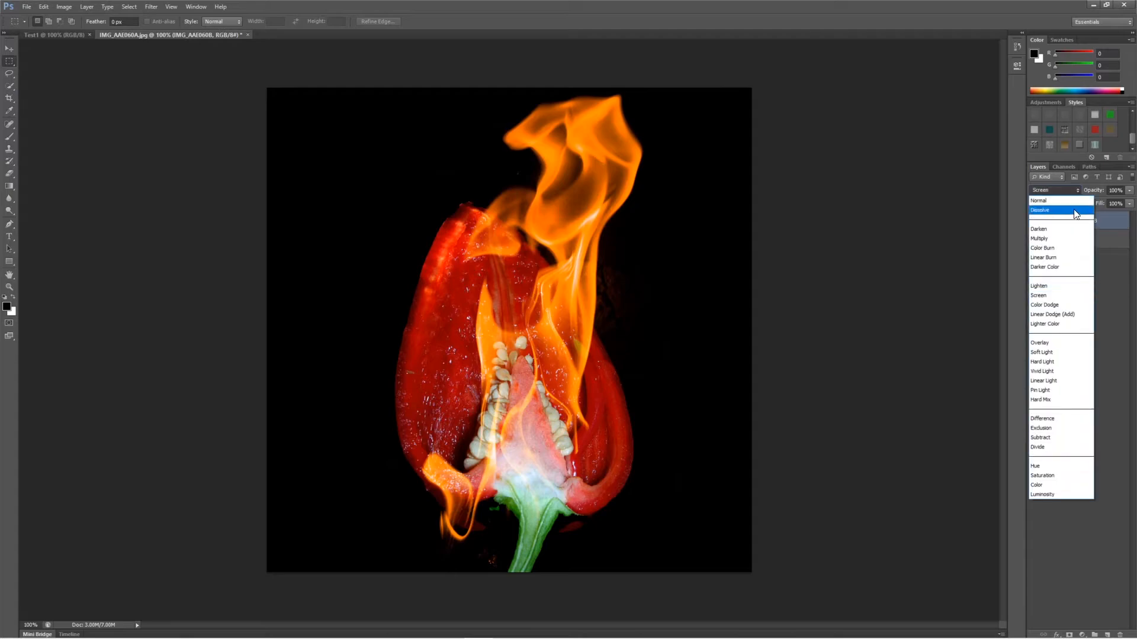
pyautogui.click(1061, 304)
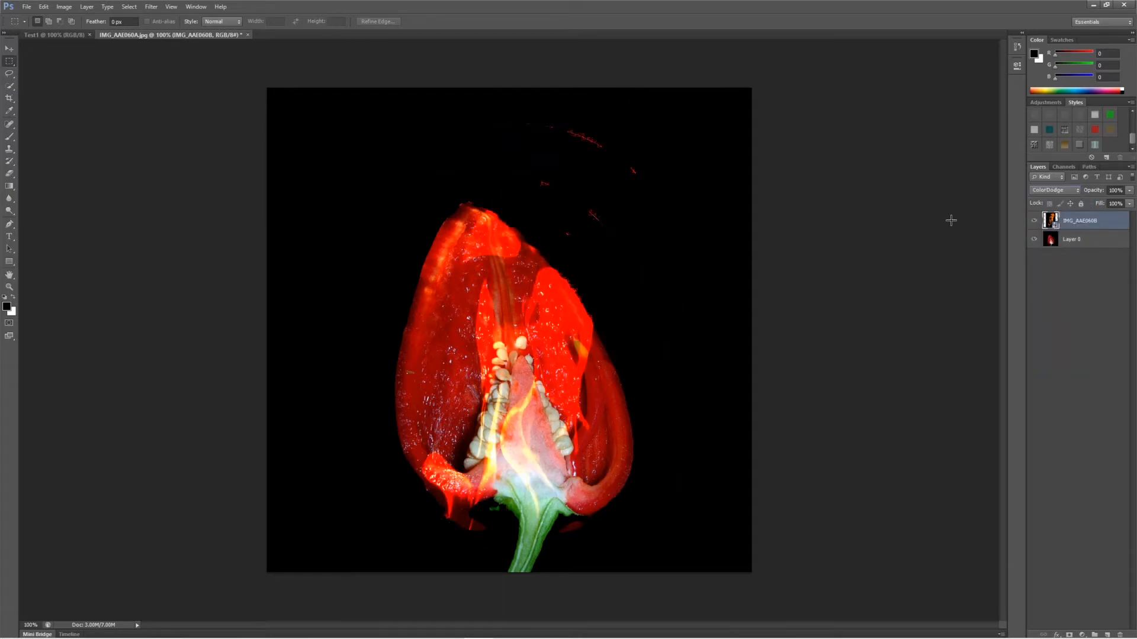
# Step: Preview Lighten once more on the flame layer, and set its blend mode to Screen
pyautogui.click(1055, 190)
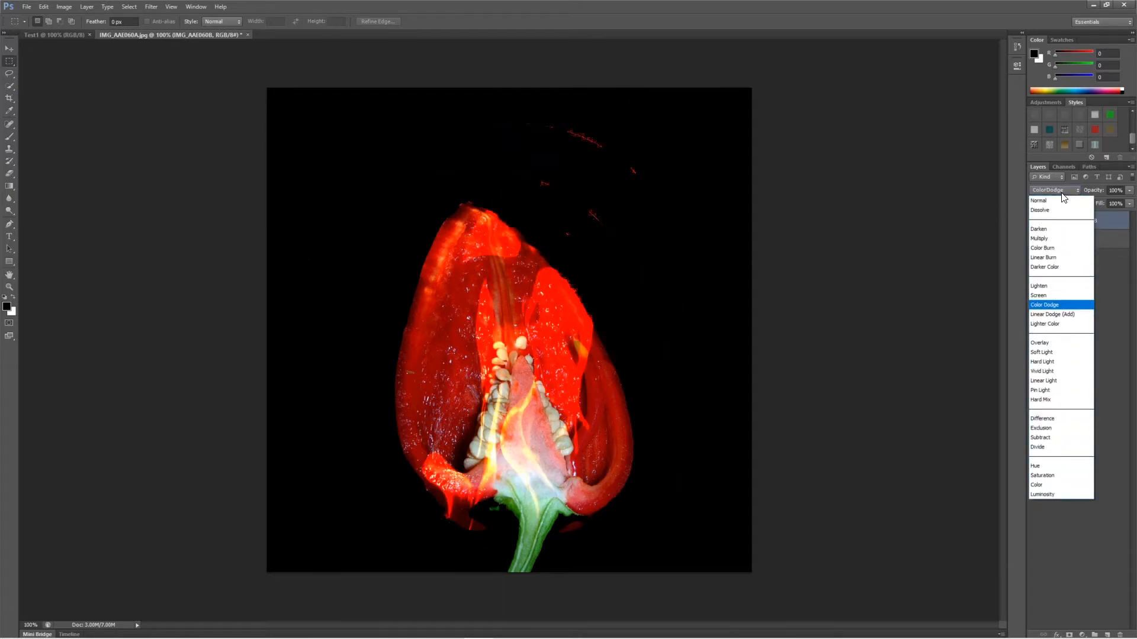
pyautogui.click(1055, 287)
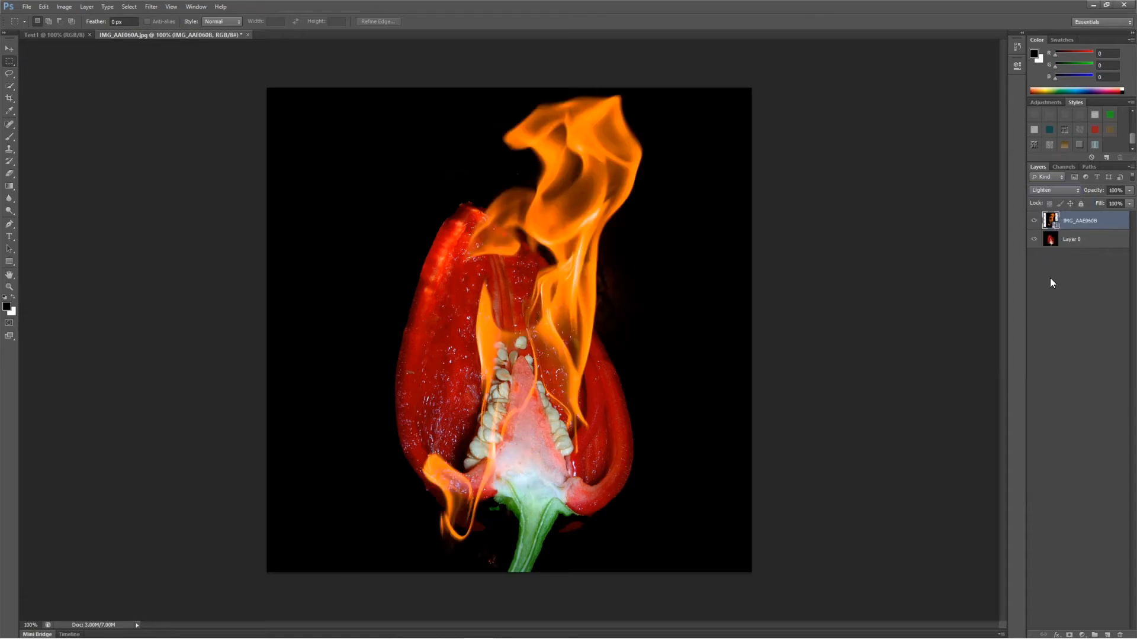
pyautogui.click(1065, 191)
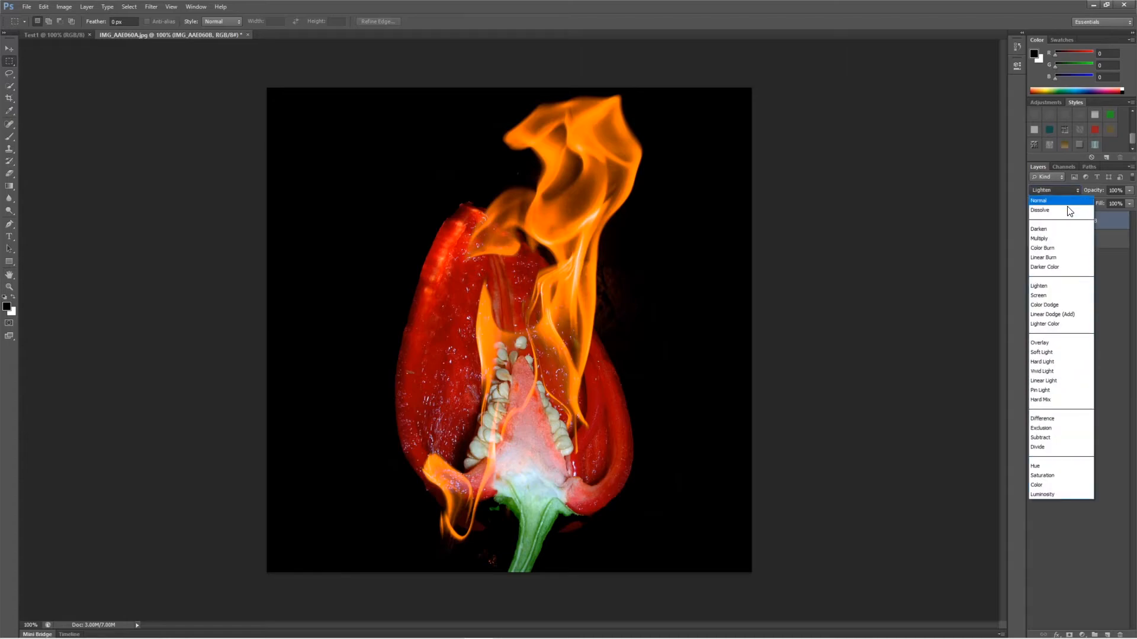
pyautogui.click(1051, 295)
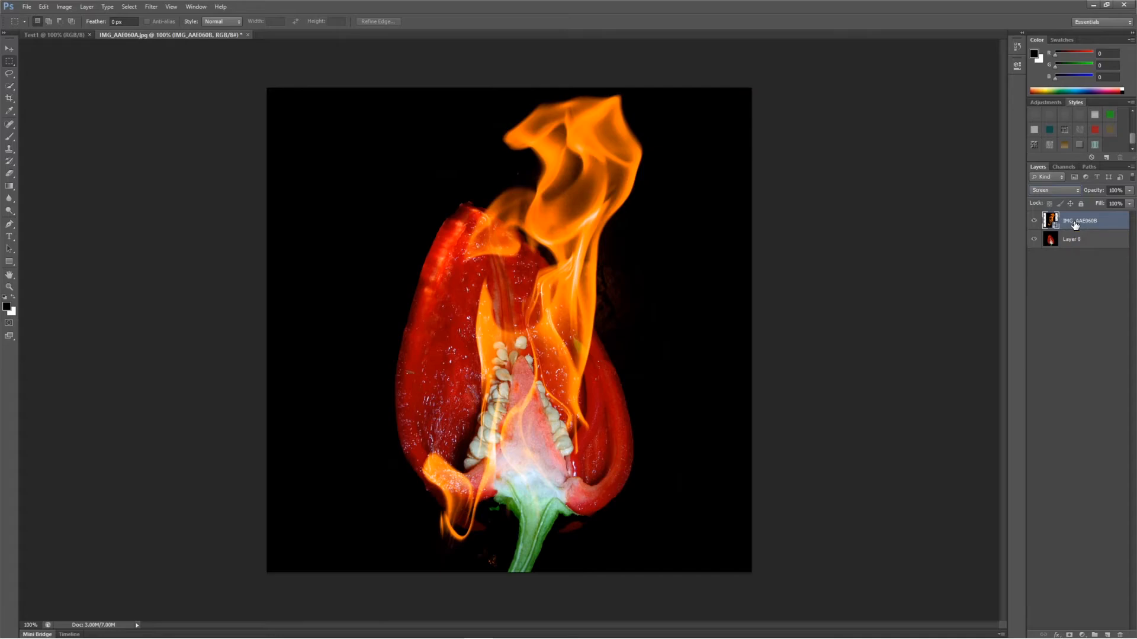
# Step: Free-transform the flame layer to about 15.7% width and 15.5% height, and move it over the pepper's tip
pyautogui.hotkey('ctrl', 't')
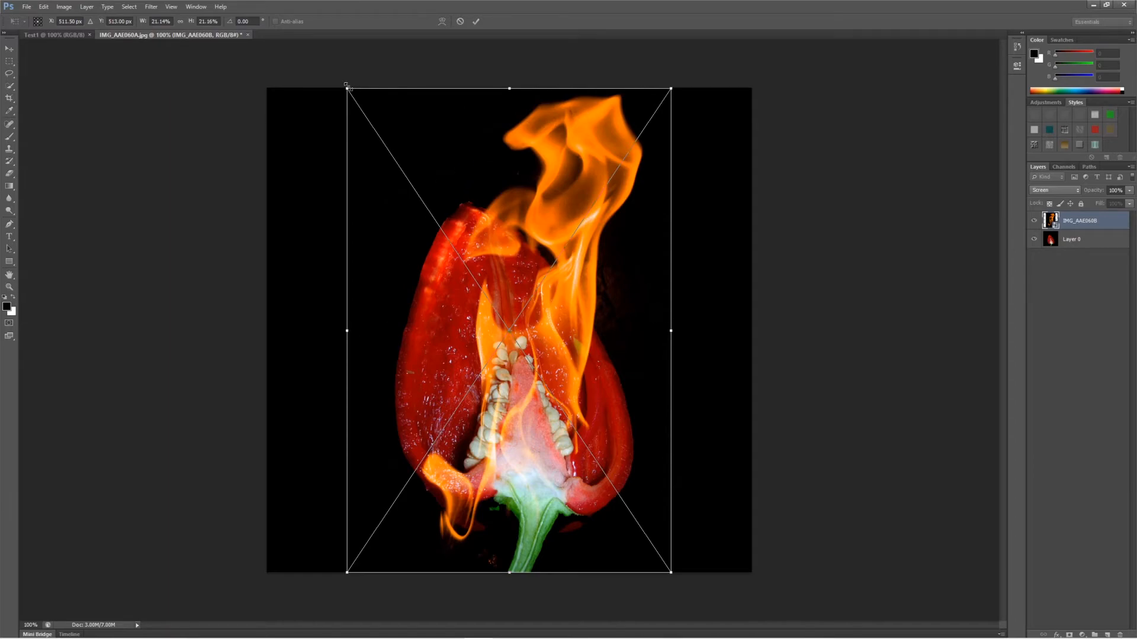
pyautogui.moveTo(347, 87); pyautogui.dragTo(451, 243)
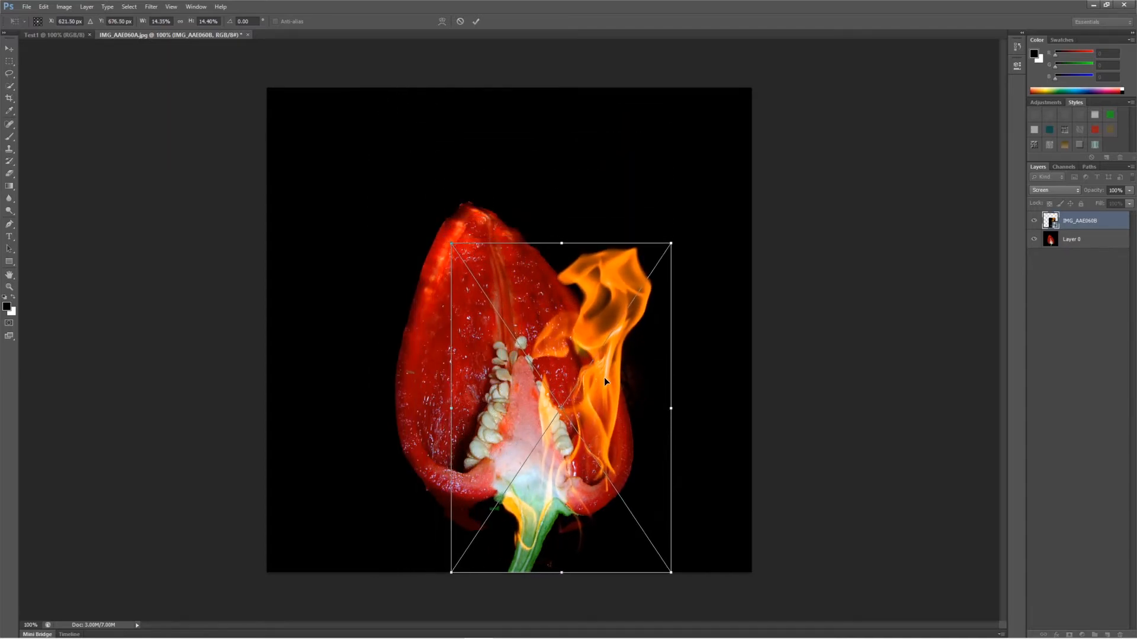
pyautogui.moveTo(607, 379); pyautogui.dragTo(548, 261)
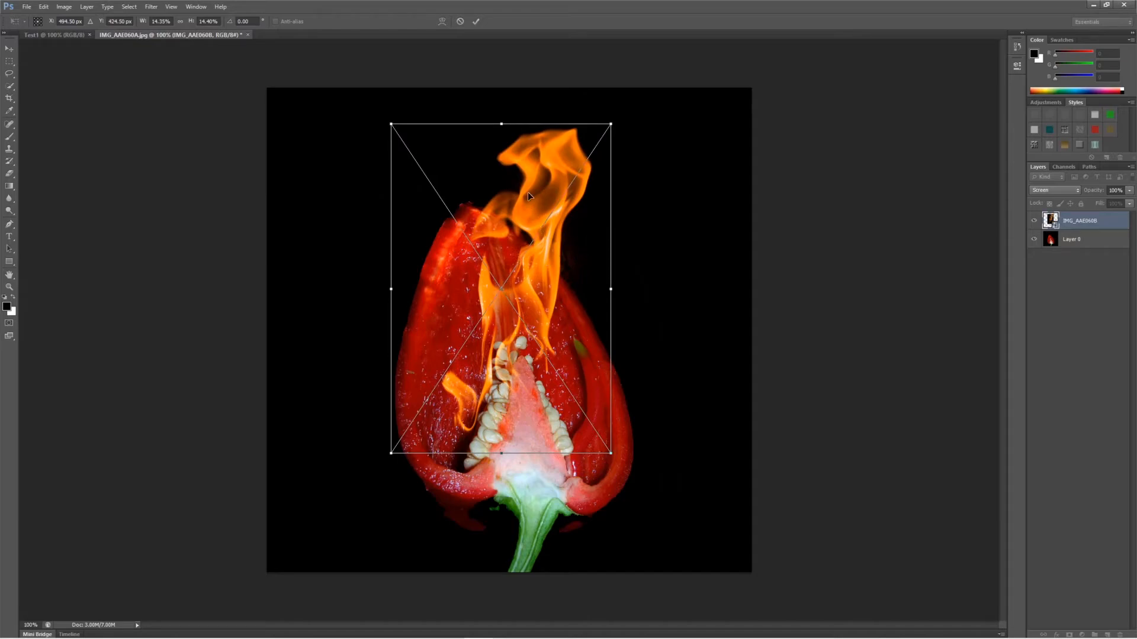
pyautogui.moveTo(503, 124); pyautogui.dragTo(502, 99)
pyautogui.moveTo(610, 276); pyautogui.dragTo(627, 276)
pyautogui.moveTo(391, 277); pyautogui.dragTo(386, 277)
pyautogui.moveTo(555, 282)
pyautogui.mouseDown()
pyautogui.moveTo(541, 278)
pyautogui.moveTo(555, 293)
pyautogui.mouseUp()
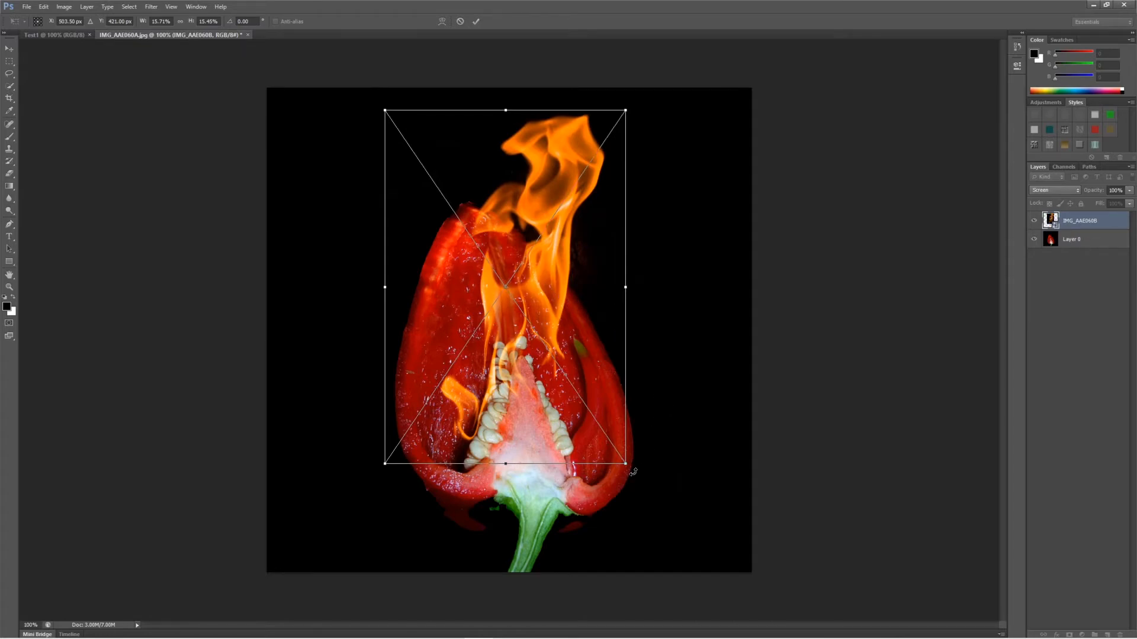
# Step: Rotate the flame counterclockwise to about -6.6°, center it on the pepper's upper half, and commit the transform
pyautogui.moveTo(631, 469); pyautogui.dragTo(648, 456)
pyautogui.moveTo(539, 301); pyautogui.dragTo(512, 318)
pyautogui.moveTo(626, 469); pyautogui.dragTo(632, 460)
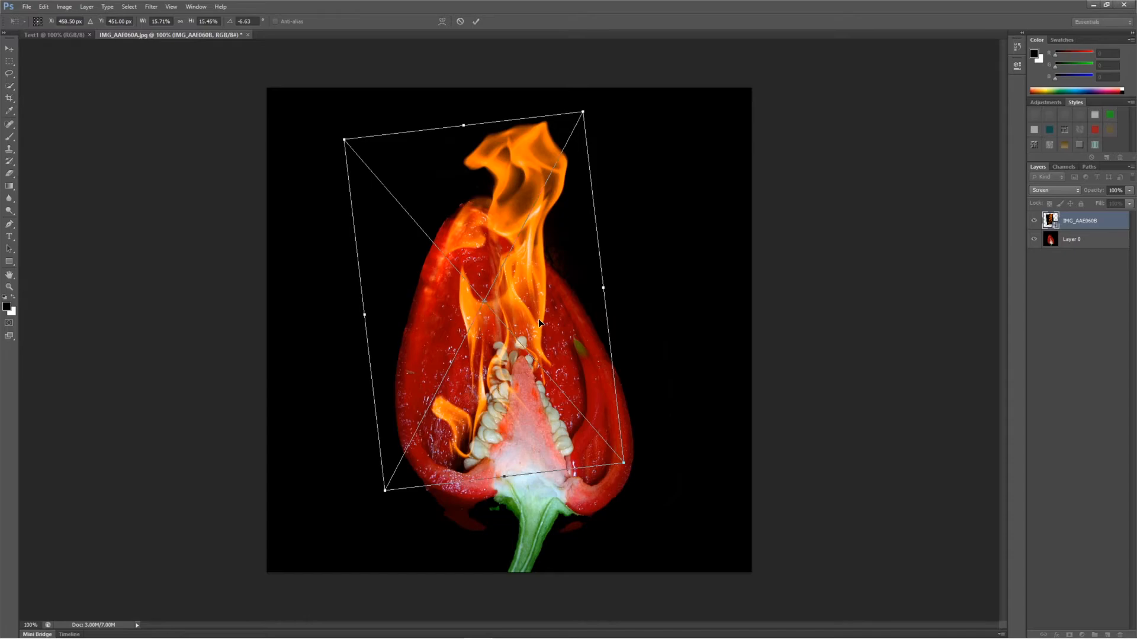
pyautogui.press('Return')
pyautogui.press('m')
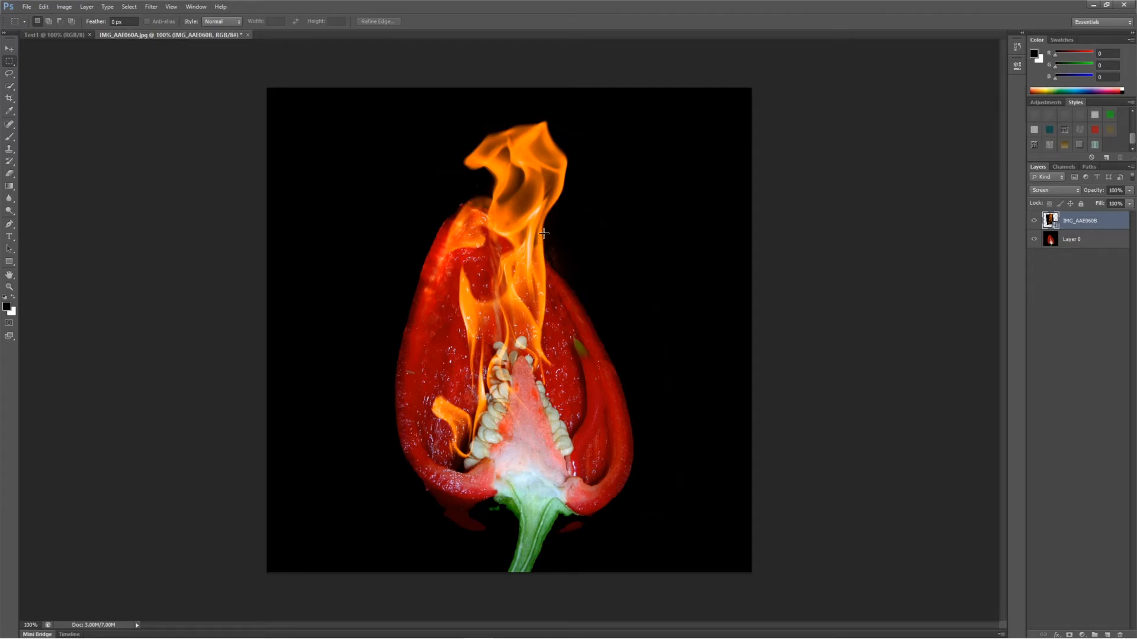
# Step: Open the bread image IMG_AAE077A from the practice folder and convert its background into a regular layer
pyautogui.click(31, 7)
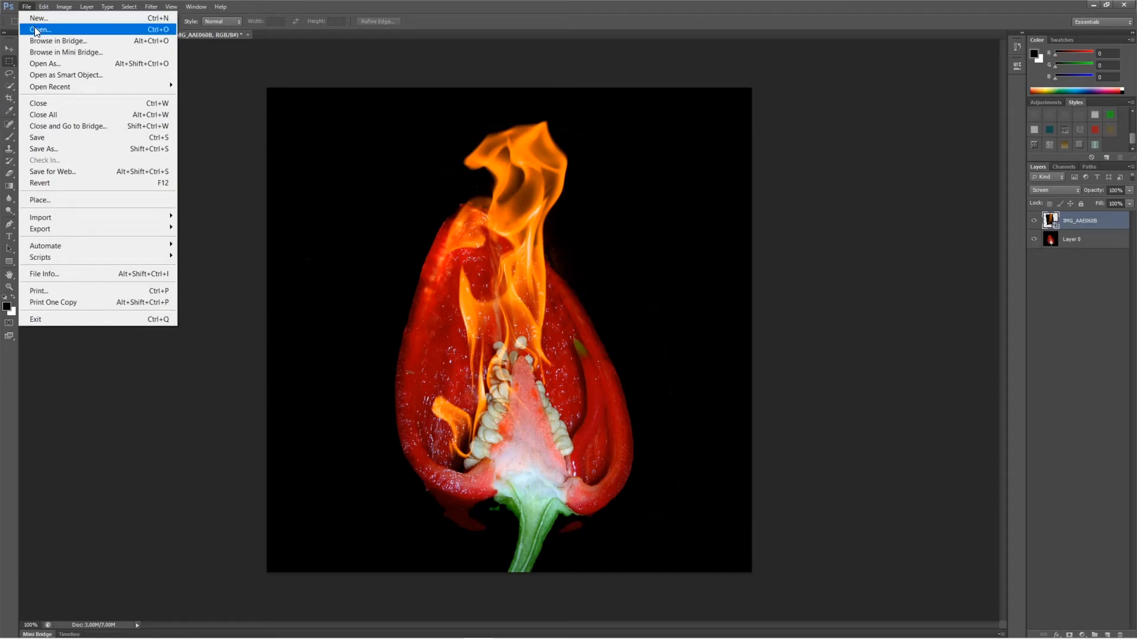
pyautogui.click(35, 29)
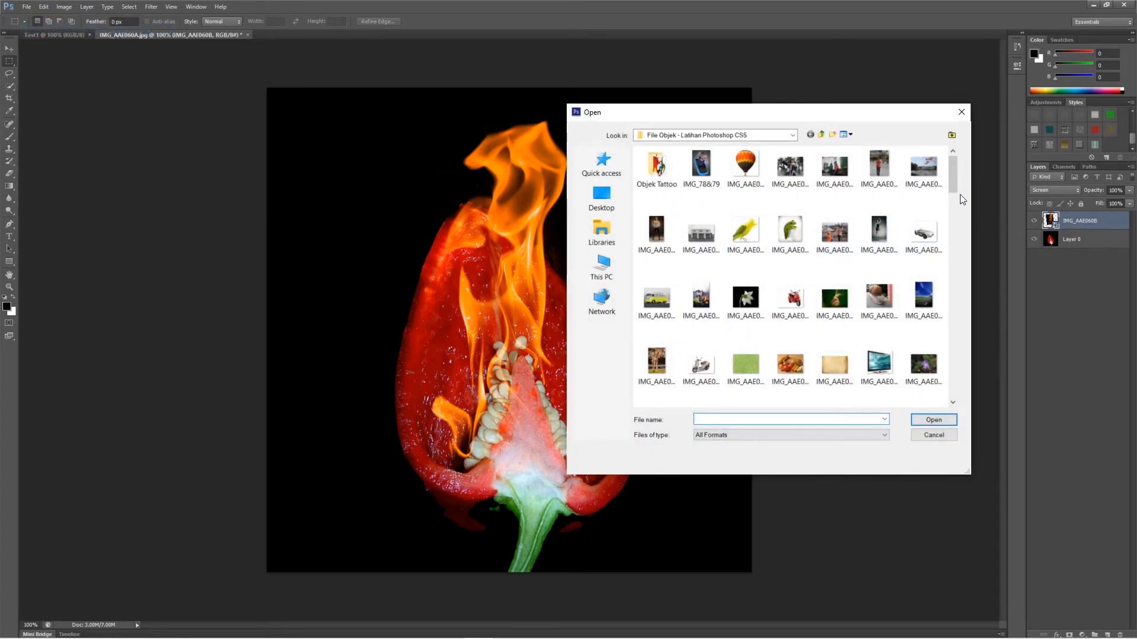
pyautogui.moveTo(954, 181); pyautogui.dragTo(953, 296)
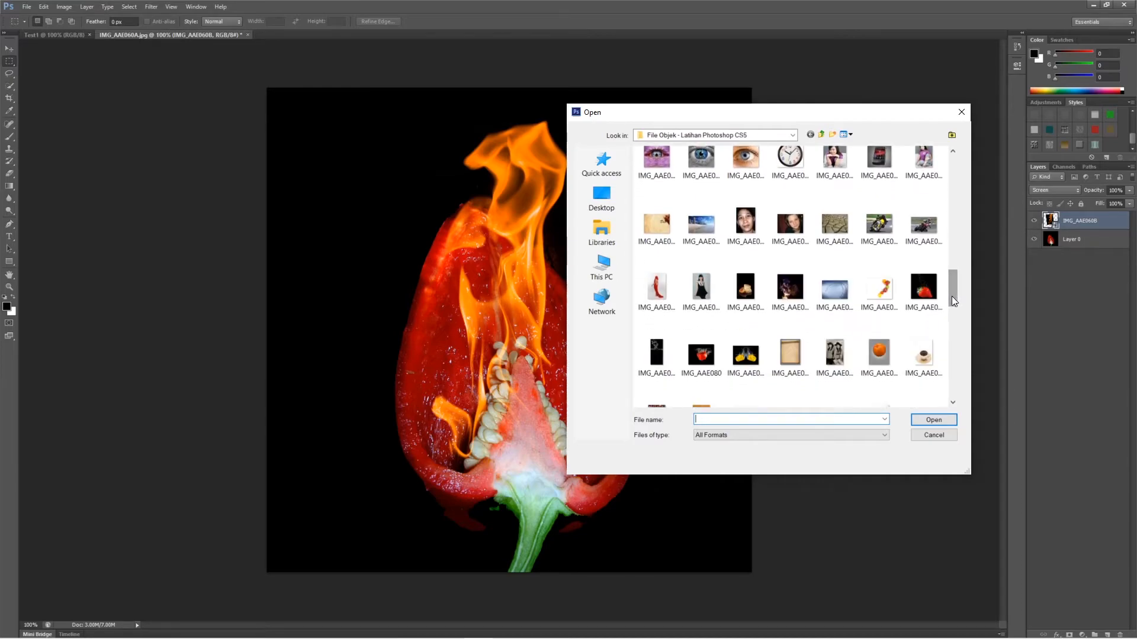
pyautogui.click(749, 299)
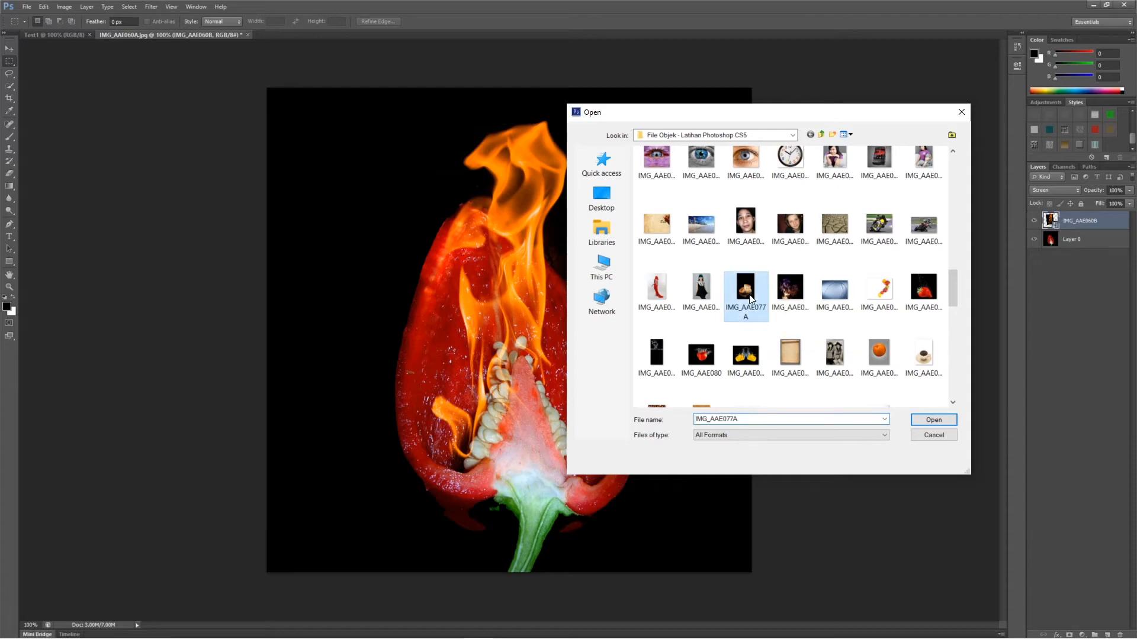
pyautogui.click(794, 294)
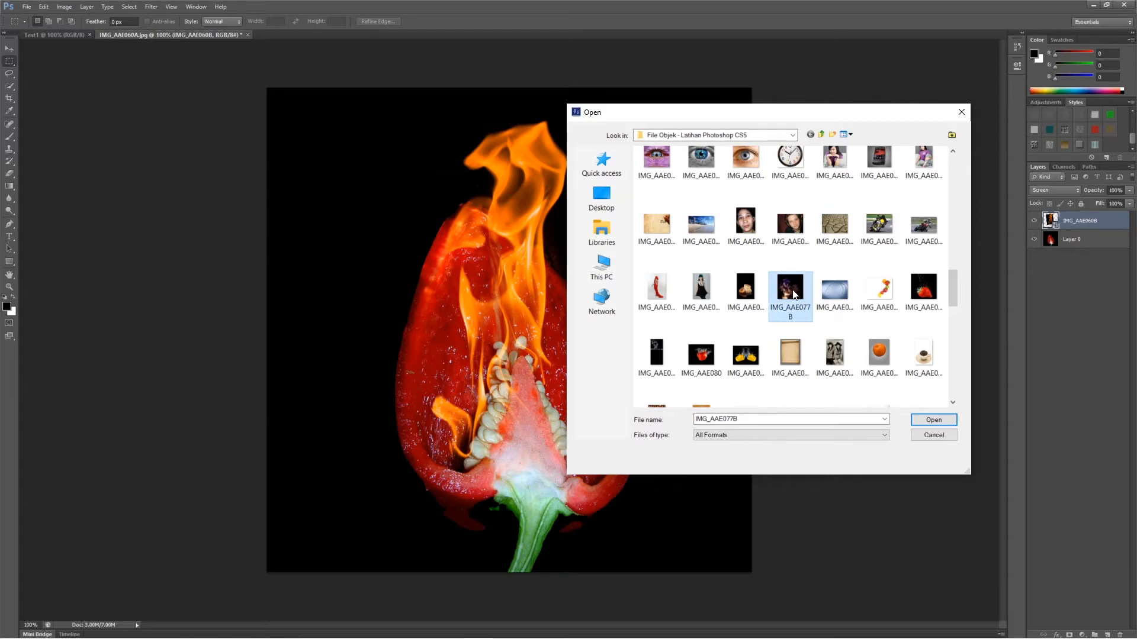
pyautogui.click(747, 296)
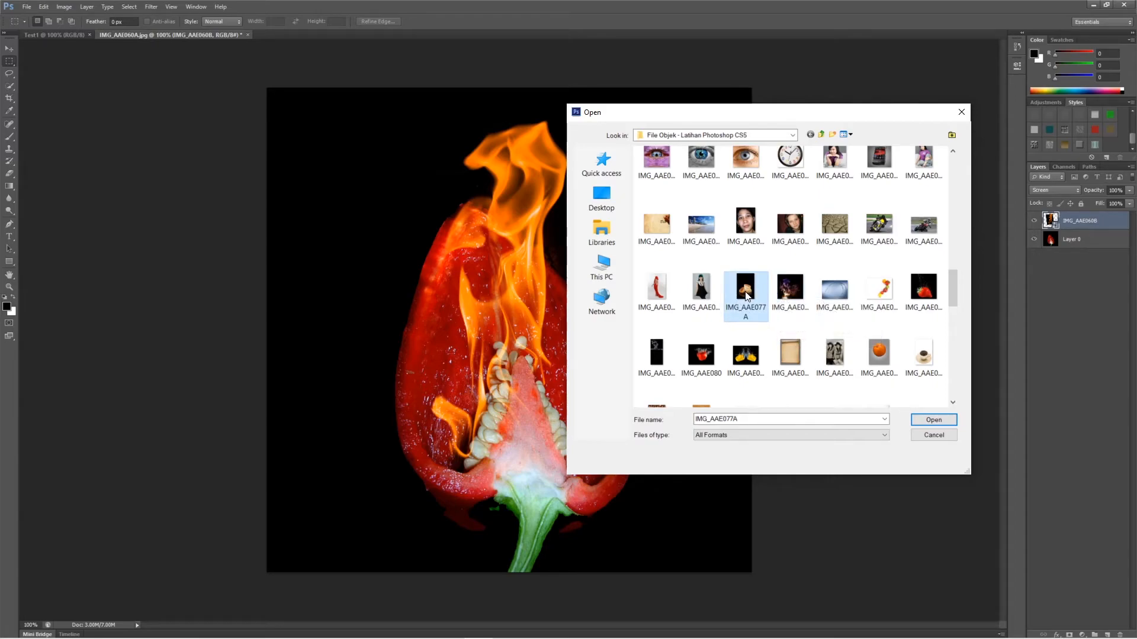
pyautogui.click(783, 297)
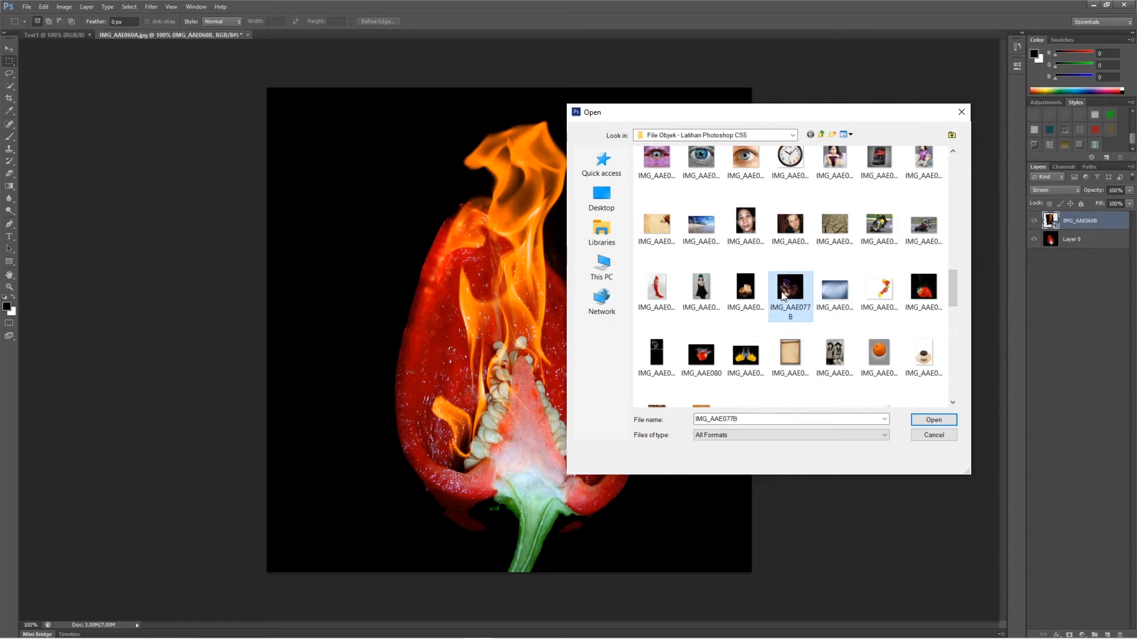
pyautogui.click(752, 298)
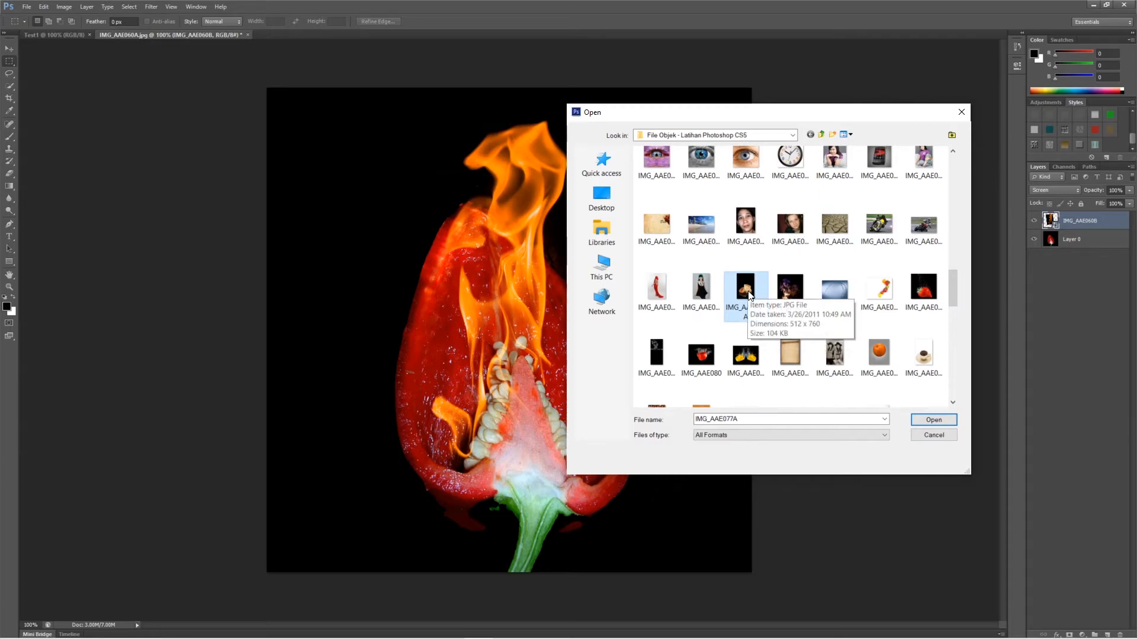
pyautogui.click(934, 419)
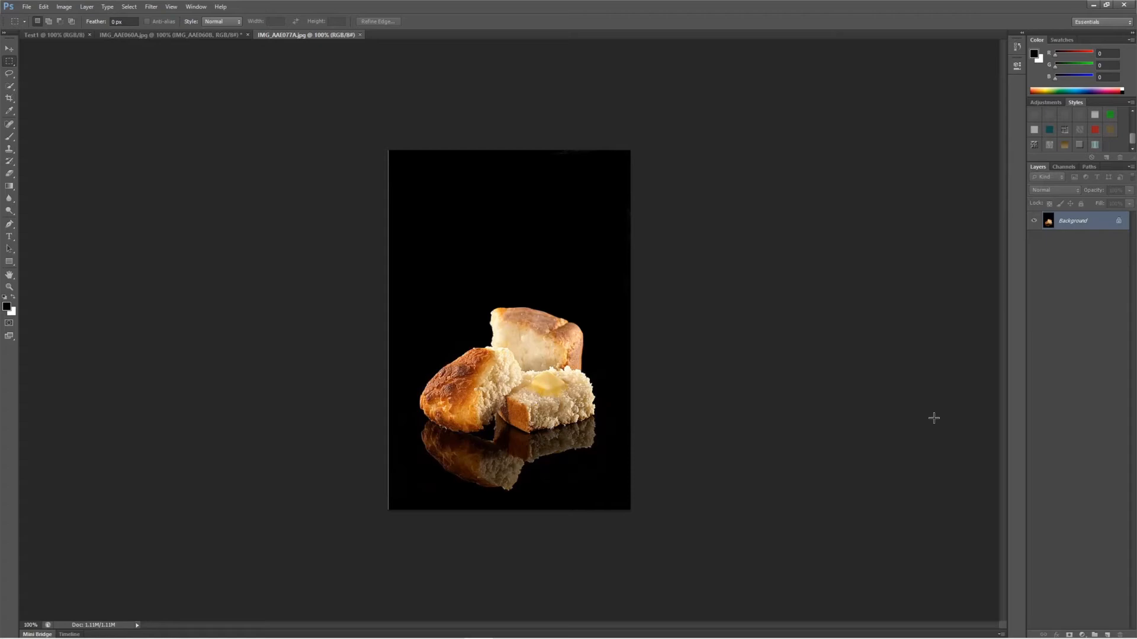
pyautogui.doubleClick(1117, 222)
pyautogui.click(648, 204)
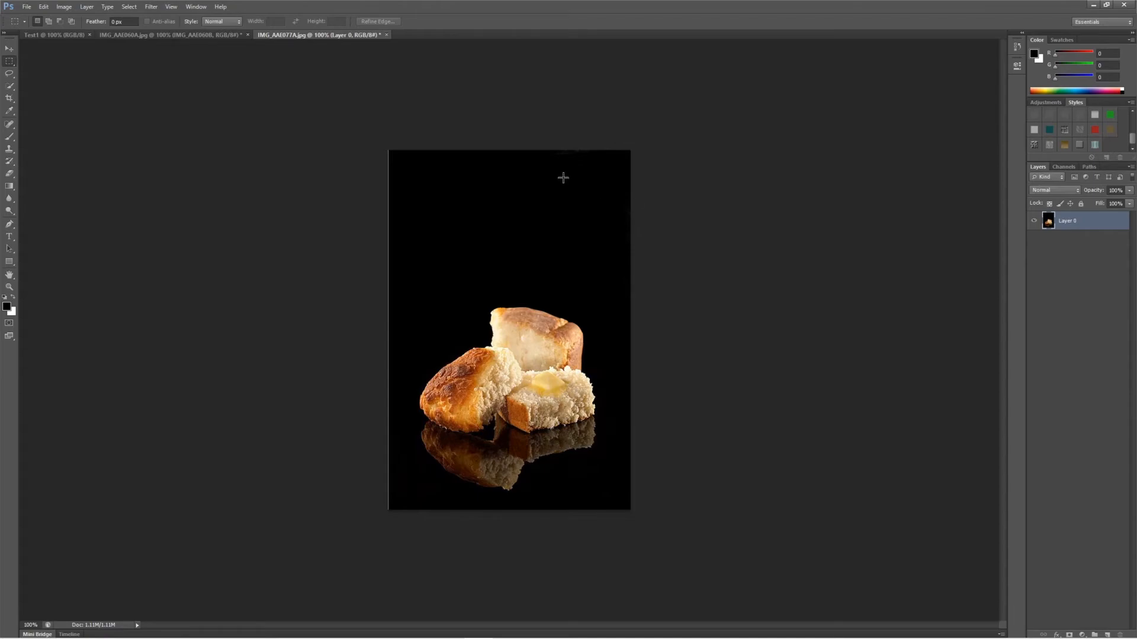
# Step: Place the smoke image IMG_AAE077B into the bread document
pyautogui.click(26, 7)
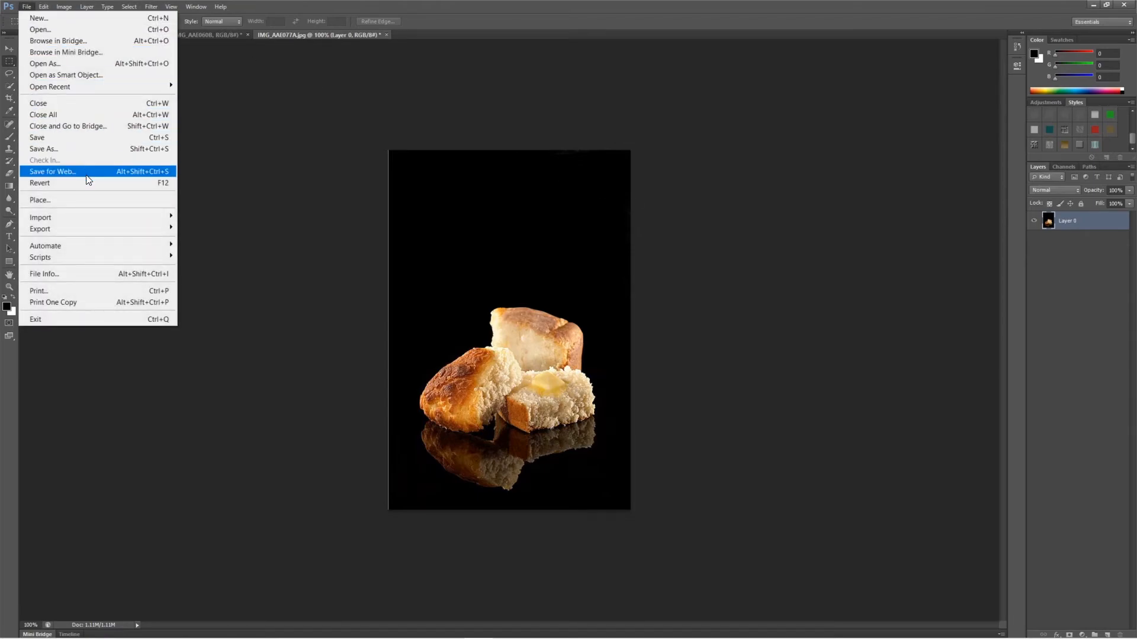
pyautogui.click(80, 200)
pyautogui.scroll(-10, 840, 346)
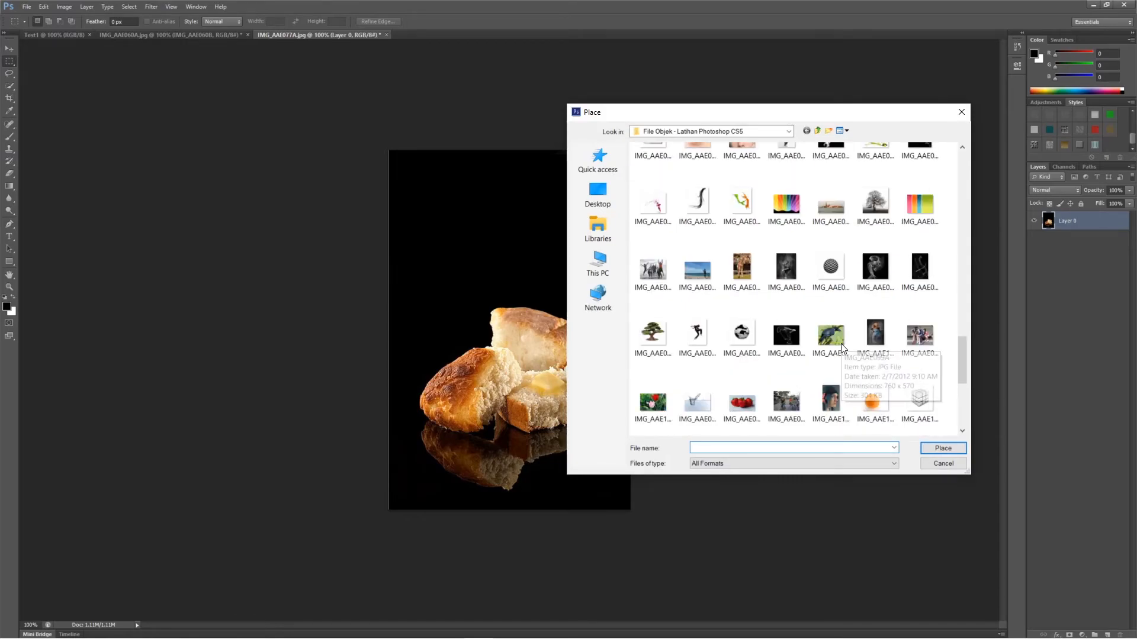
pyautogui.scroll(5, 840, 346)
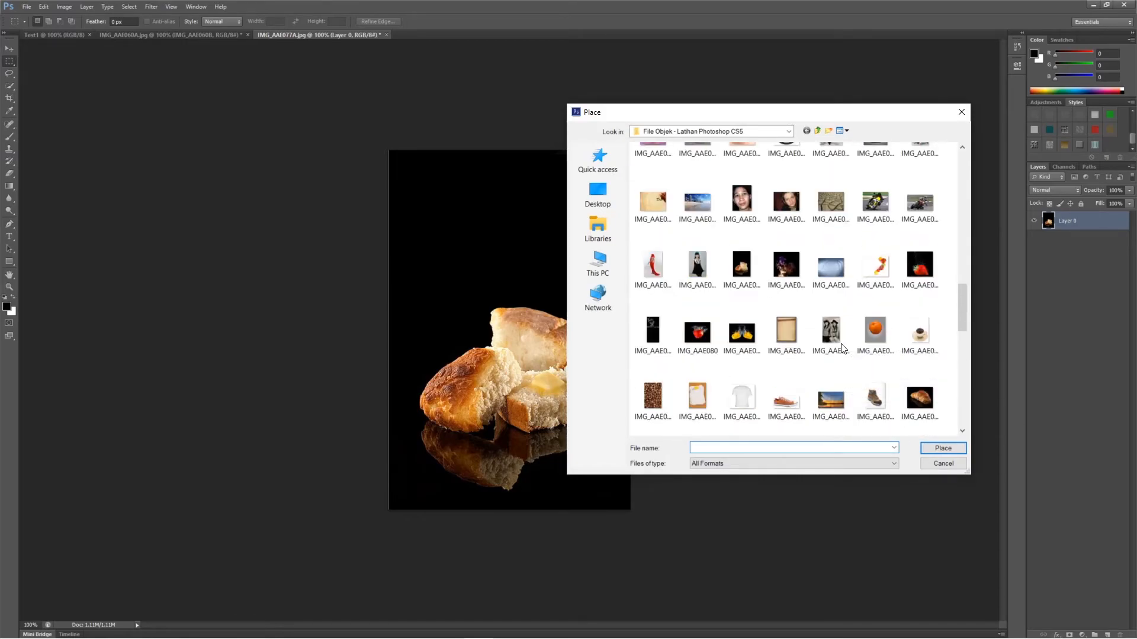
pyautogui.click(787, 268)
pyautogui.click(944, 448)
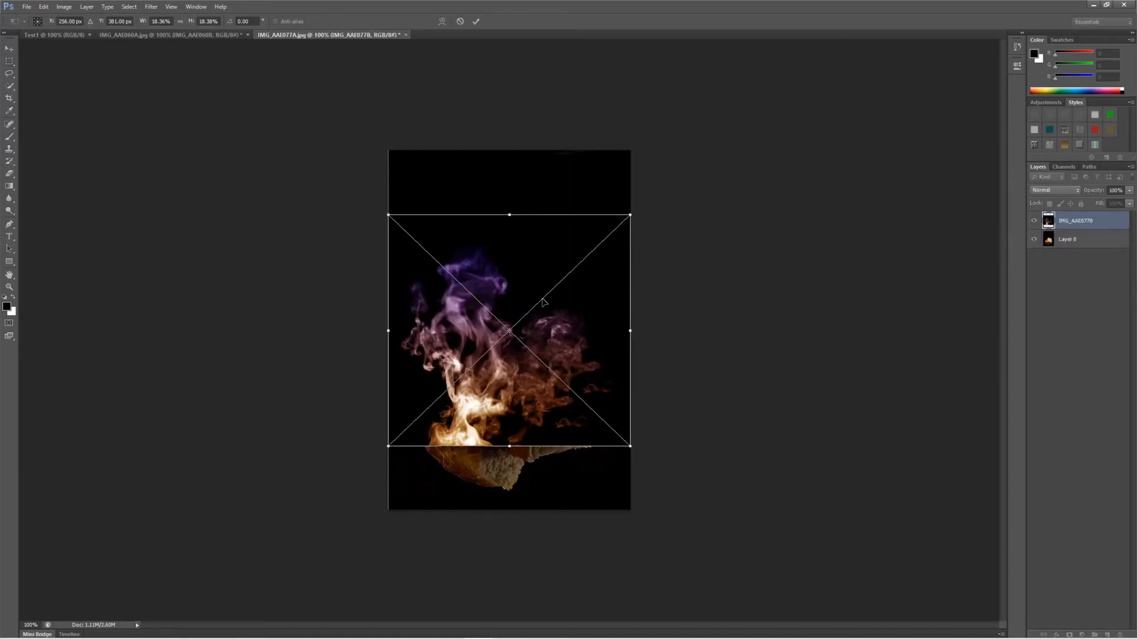
# Step: Move the smoke above the bread, scale it to about 15.4% width and 17.5% height, and commit the placement
pyautogui.moveTo(538, 344); pyautogui.dragTo(546, 281)
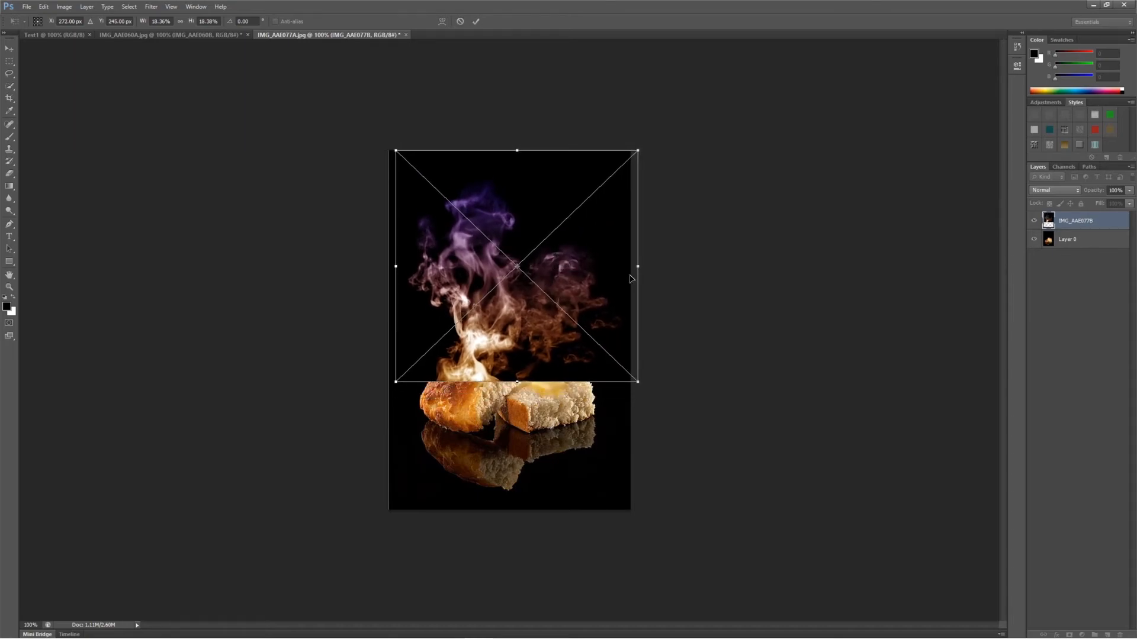
pyautogui.moveTo(637, 267); pyautogui.dragTo(599, 268)
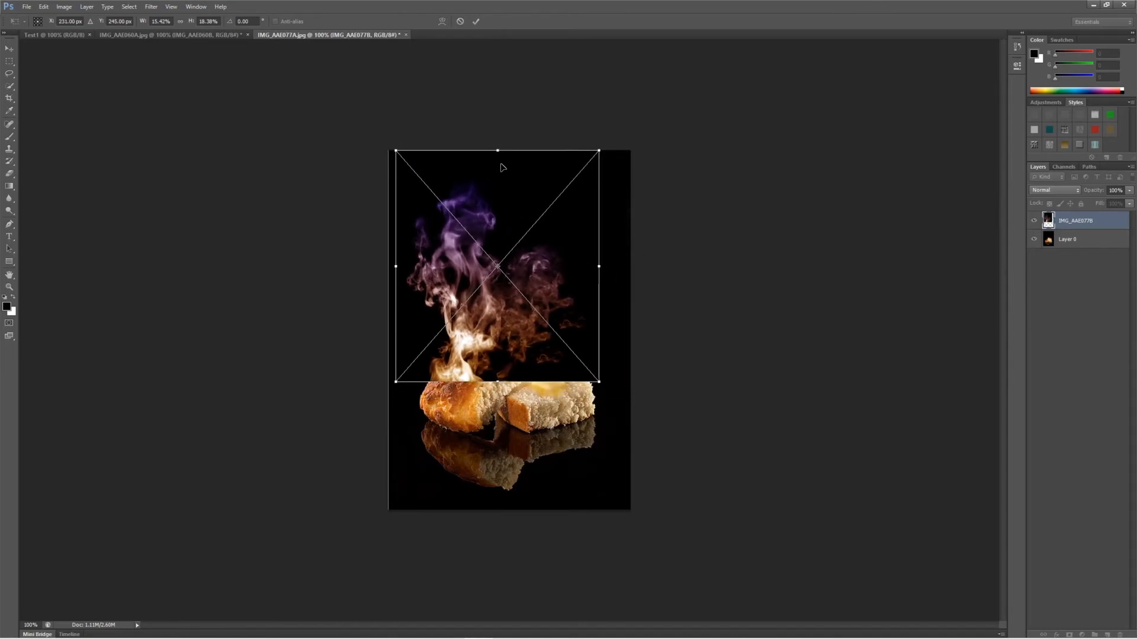
pyautogui.moveTo(497, 150); pyautogui.dragTo(505, 162)
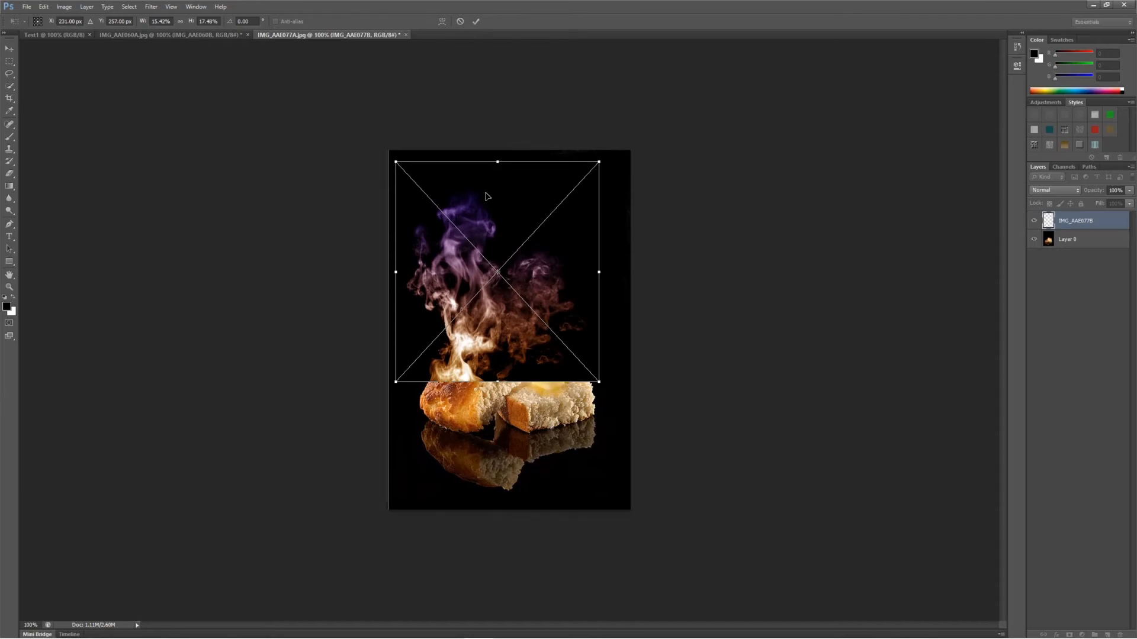
pyautogui.moveTo(497, 249); pyautogui.dragTo(506, 249)
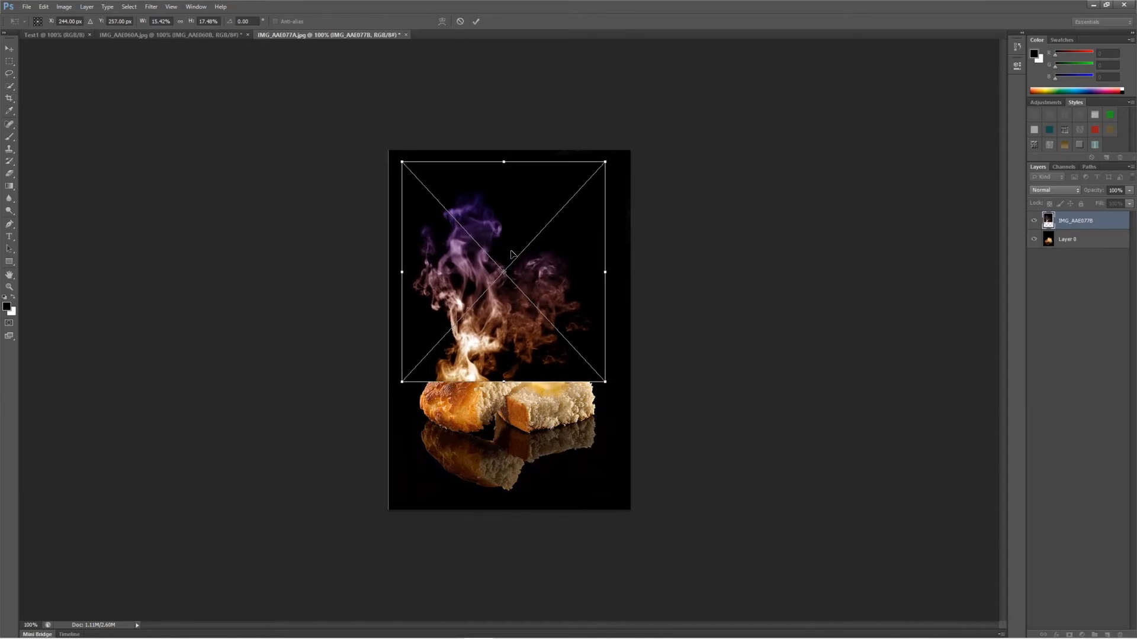
pyautogui.press('Return')
pyautogui.press('m')
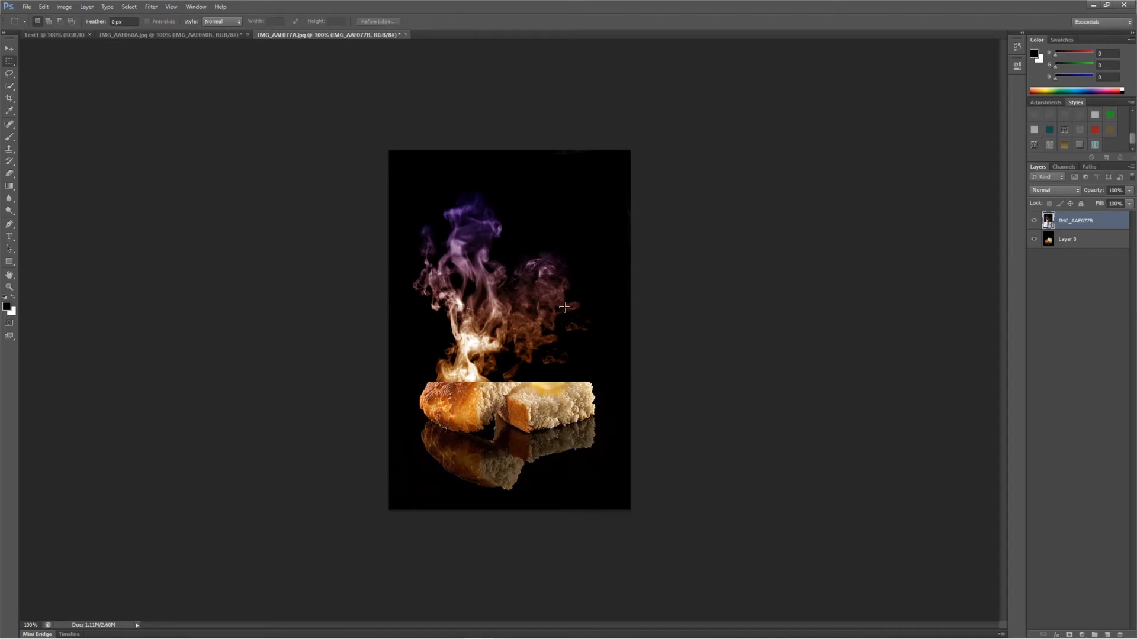
# Step: Try the Color Dodge and Linear Dodge (Add) blend modes on the smoke layer, and set it to Lighter Color
pyautogui.click(1072, 191)
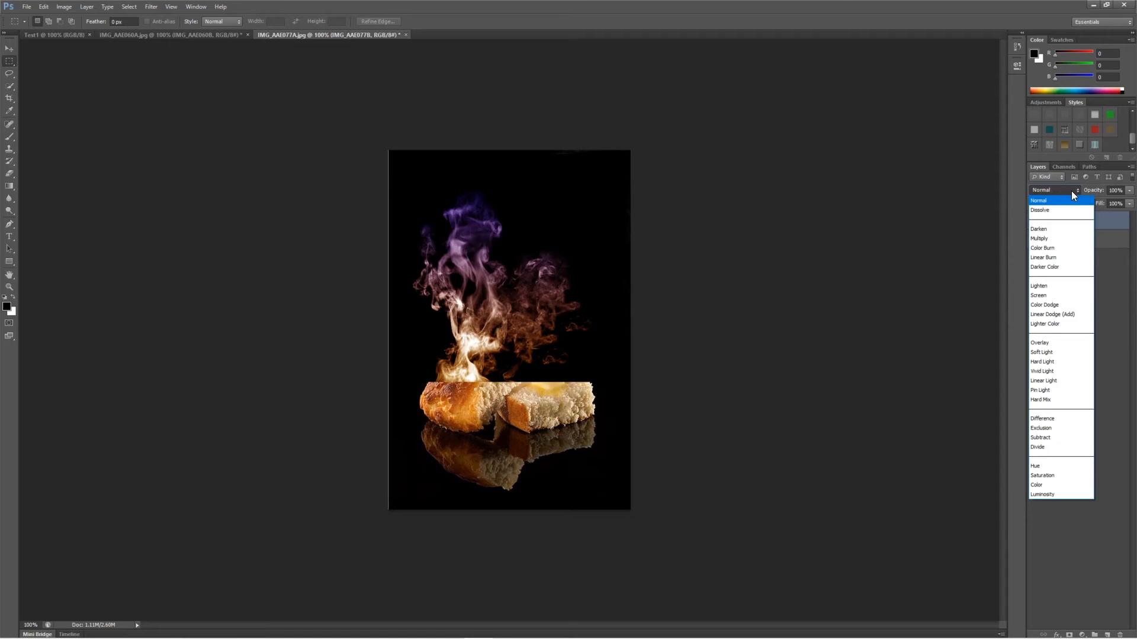
pyautogui.click(1065, 305)
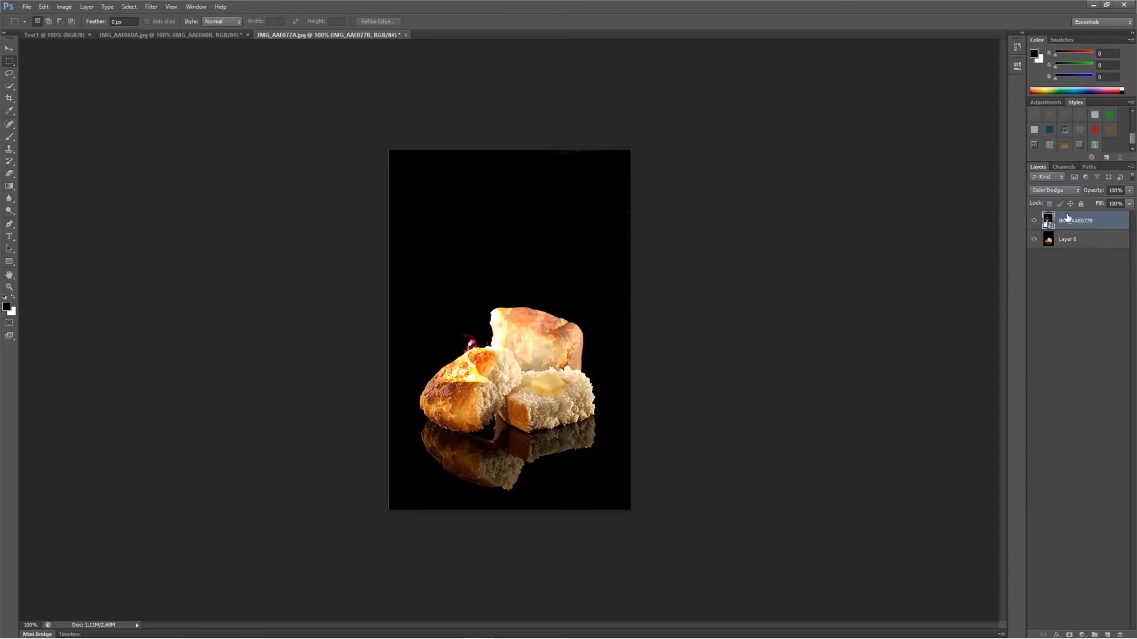
pyautogui.click(1066, 190)
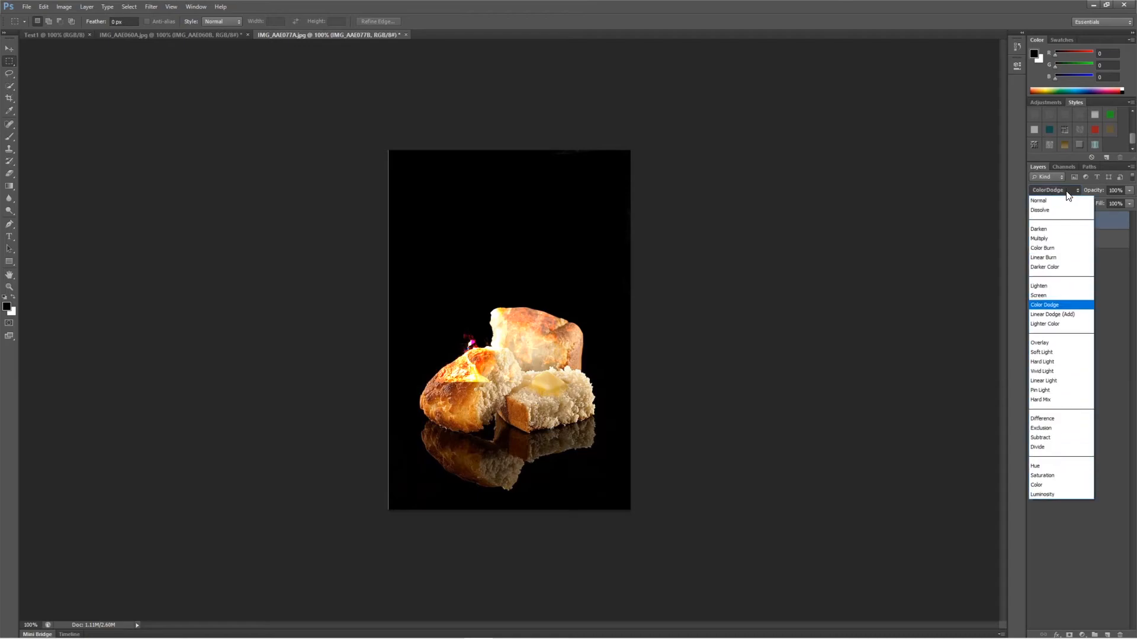
pyautogui.click(1070, 315)
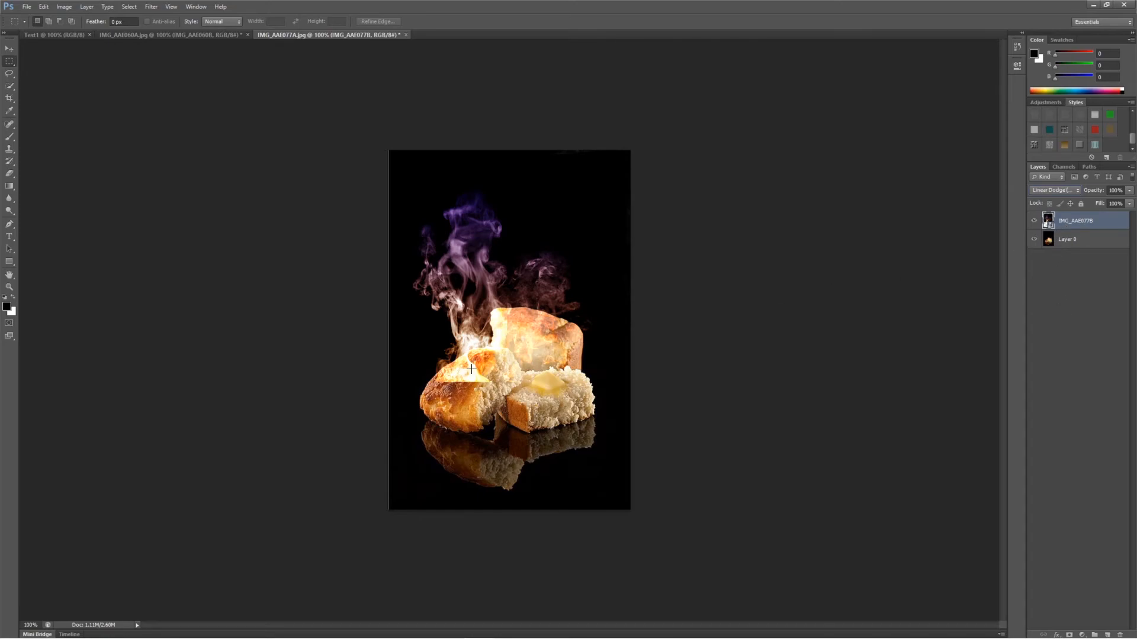
pyautogui.click(1074, 192)
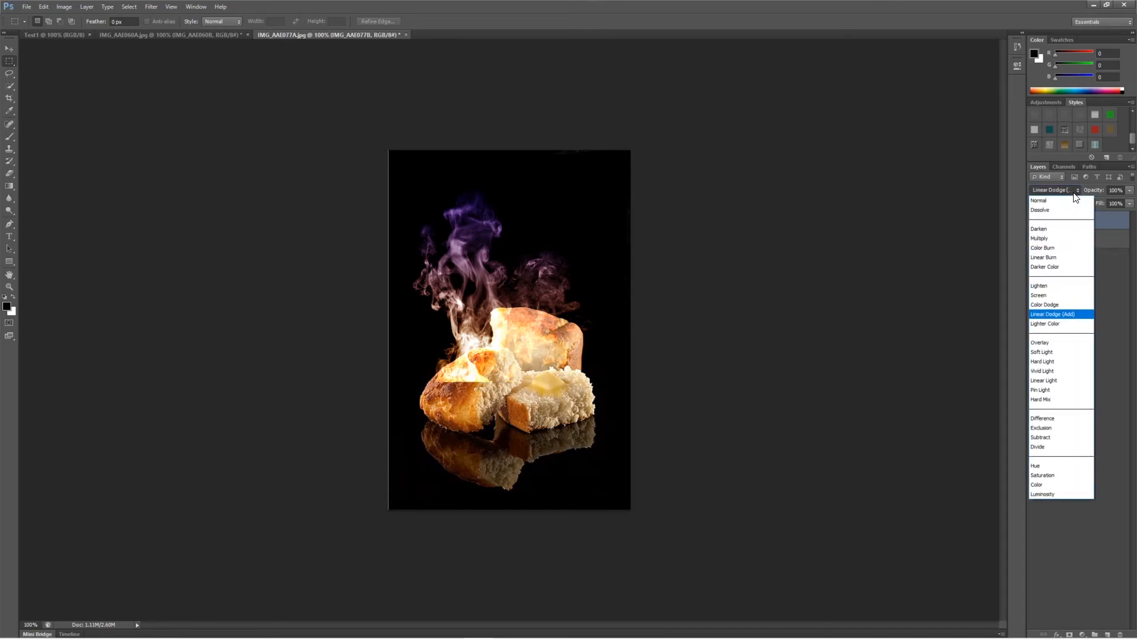
pyautogui.click(1058, 325)
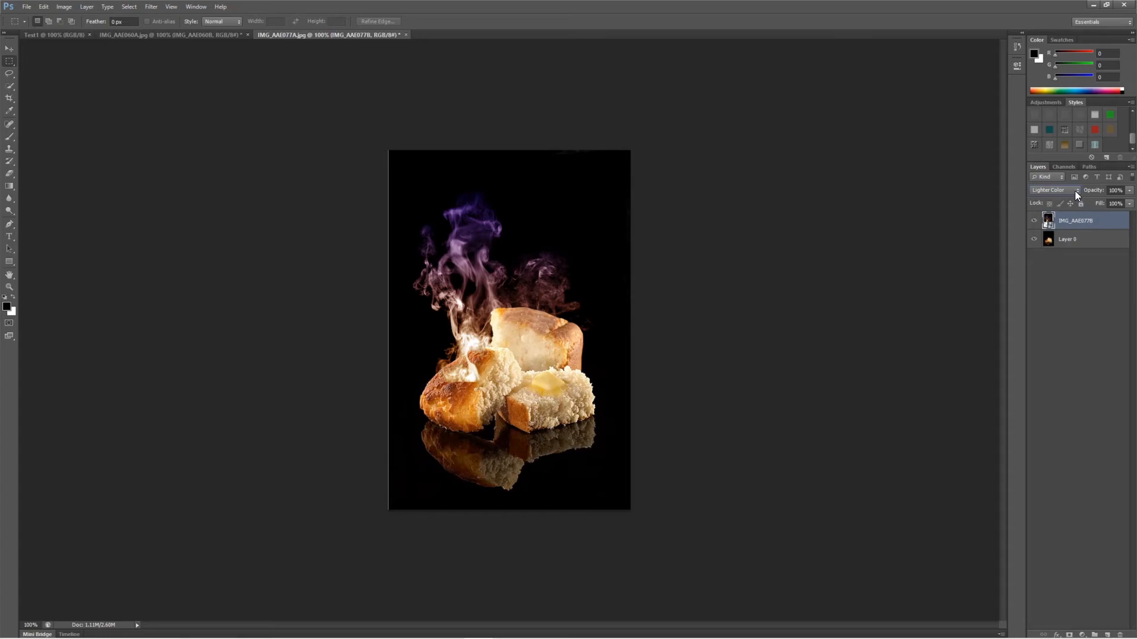
# Step: Free-transform the smoke layer to about 18.4% height, rotate it to about -3.6°, shift it slightly left, and commit
pyautogui.hotkey('ctrl', 't')
pyautogui.moveTo(504, 162); pyautogui.dragTo(504, 151)
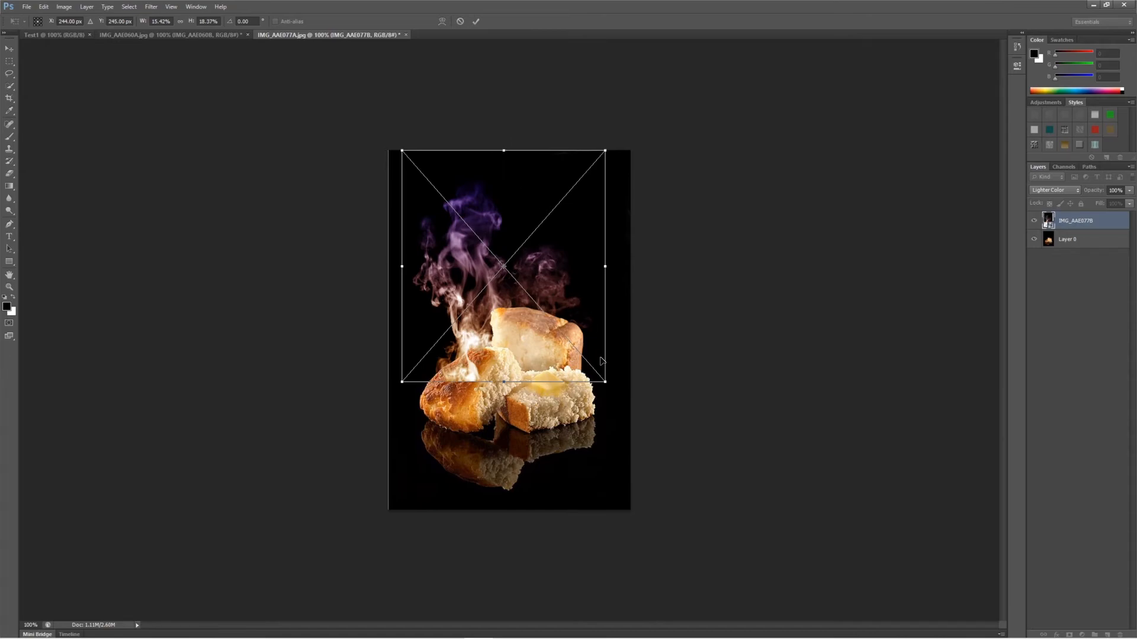
pyautogui.moveTo(612, 382); pyautogui.dragTo(622, 372)
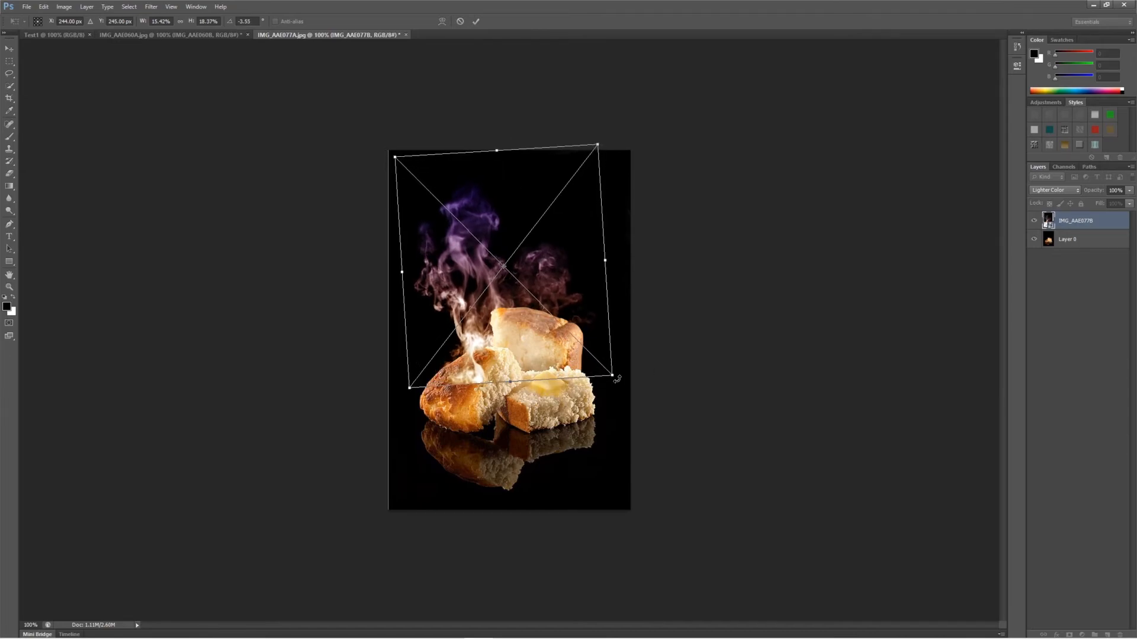
pyautogui.moveTo(489, 337); pyautogui.dragTo(481, 336)
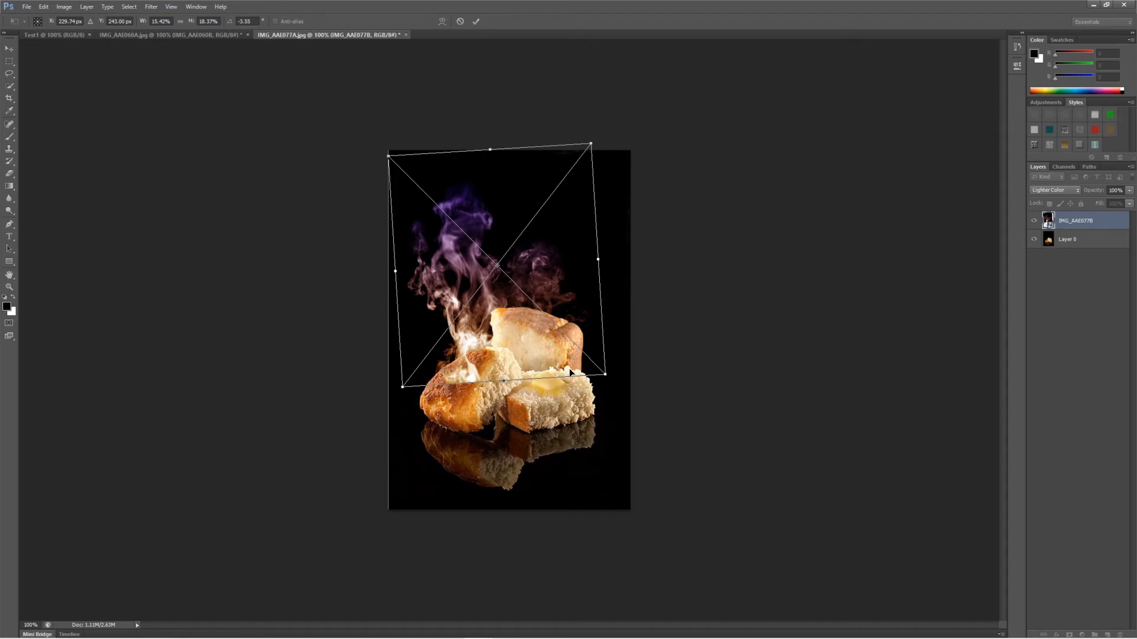
pyautogui.press('Return')
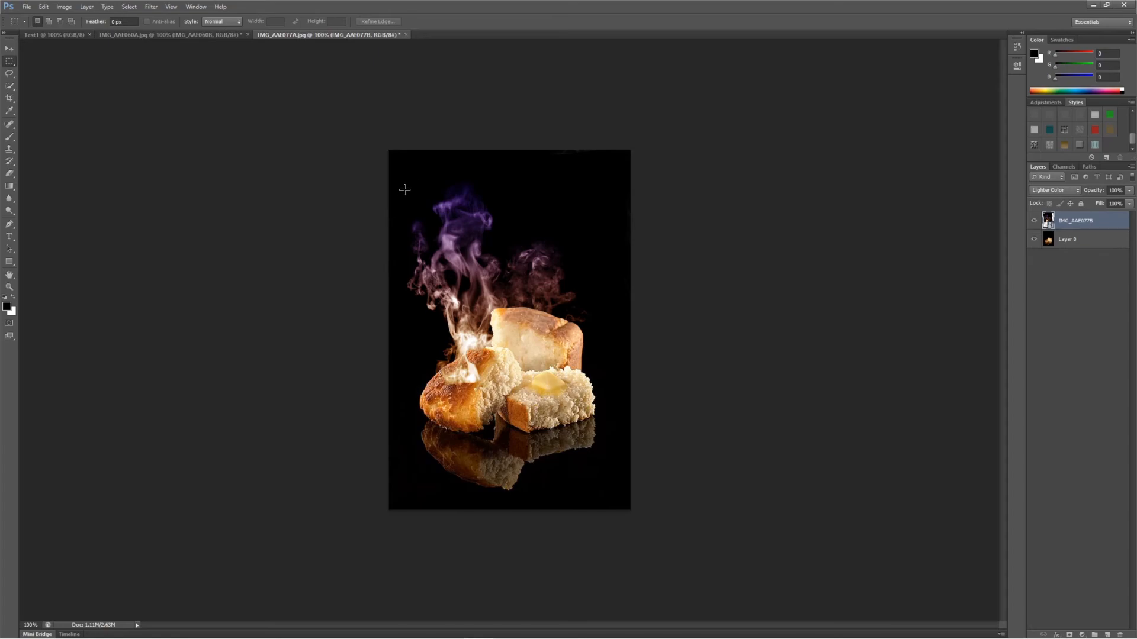
# Step: Save the composite as the Photoshop file "Lat. Roti Hangat" in the parent folder Papaaadat, accepting the format options
pyautogui.click(29, 8)
pyautogui.click(57, 136)
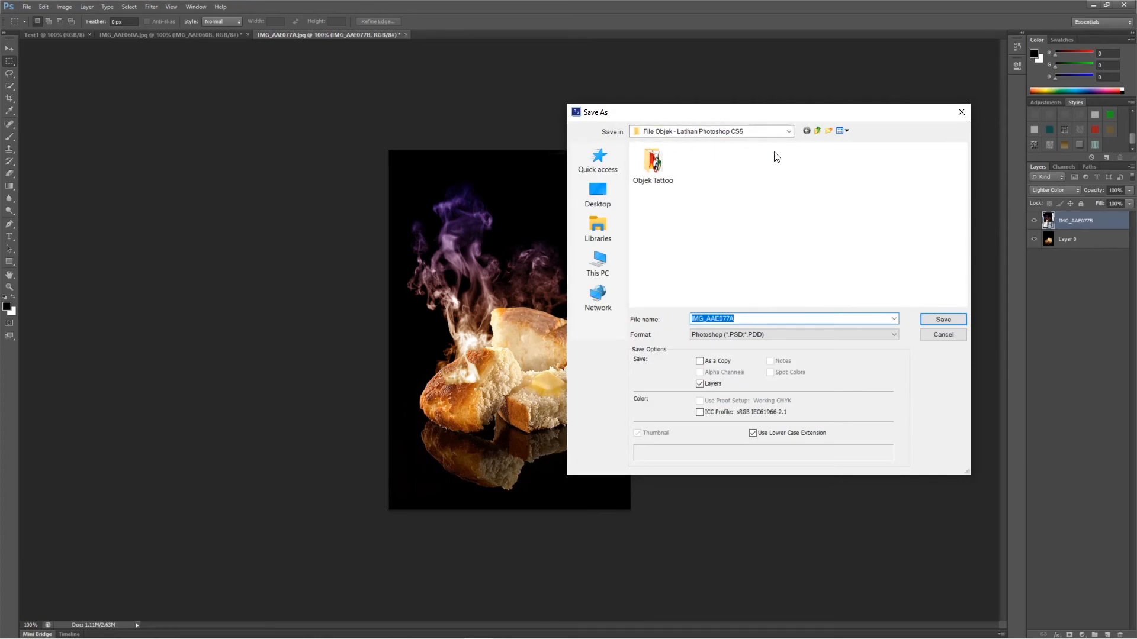
pyautogui.click(818, 131)
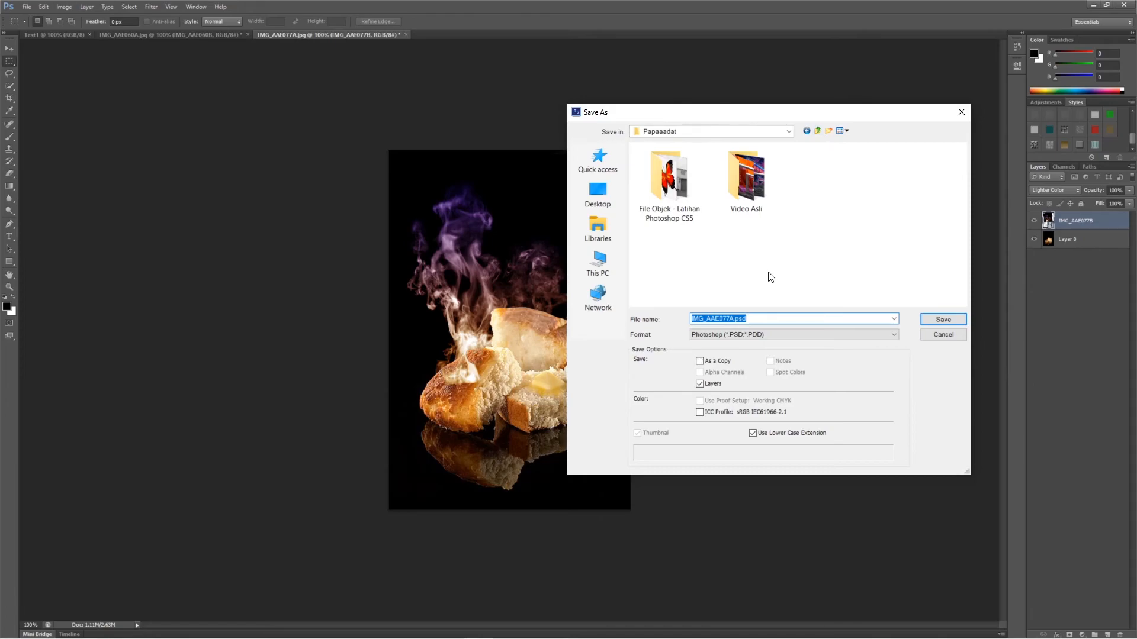
pyautogui.write('Lat')
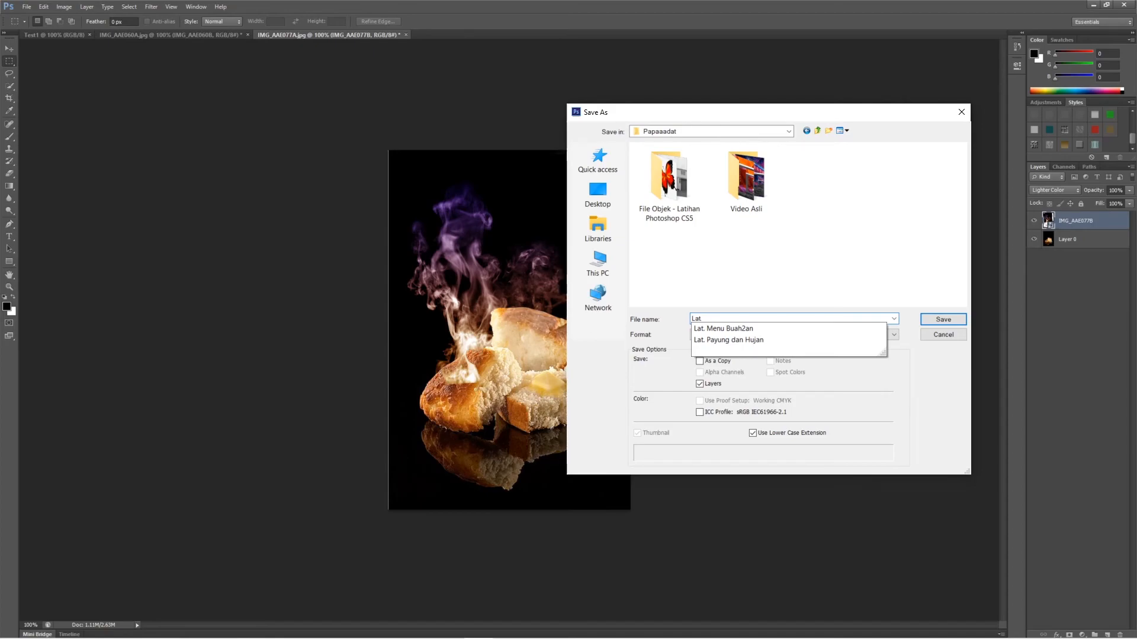
pyautogui.write('Roti')
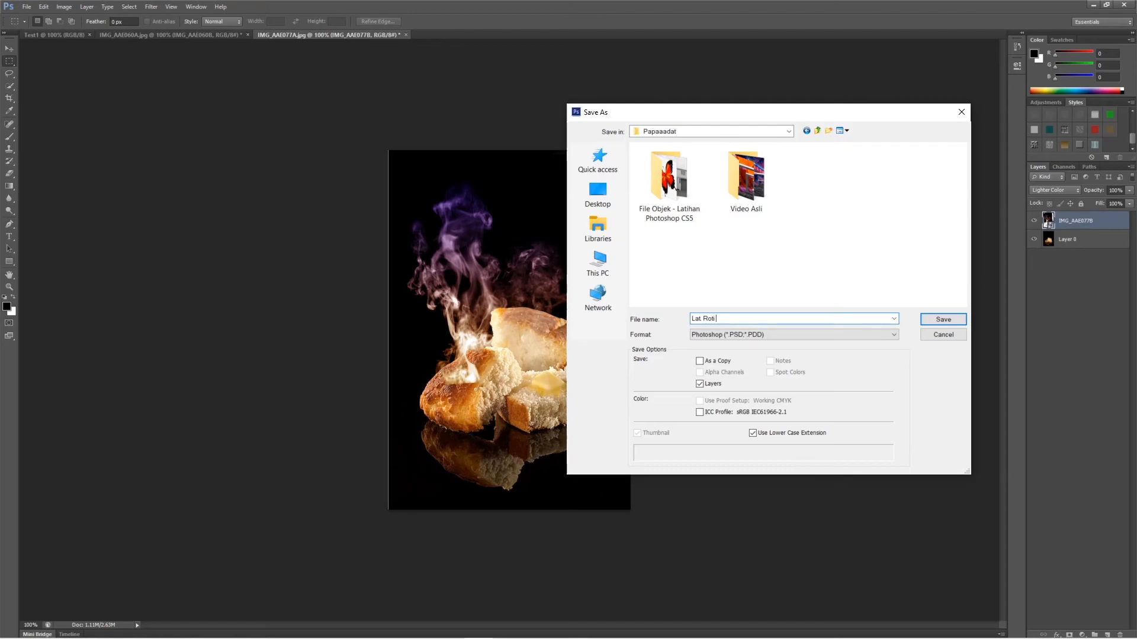
pyautogui.write(' Hangat')
pyautogui.click(935, 319)
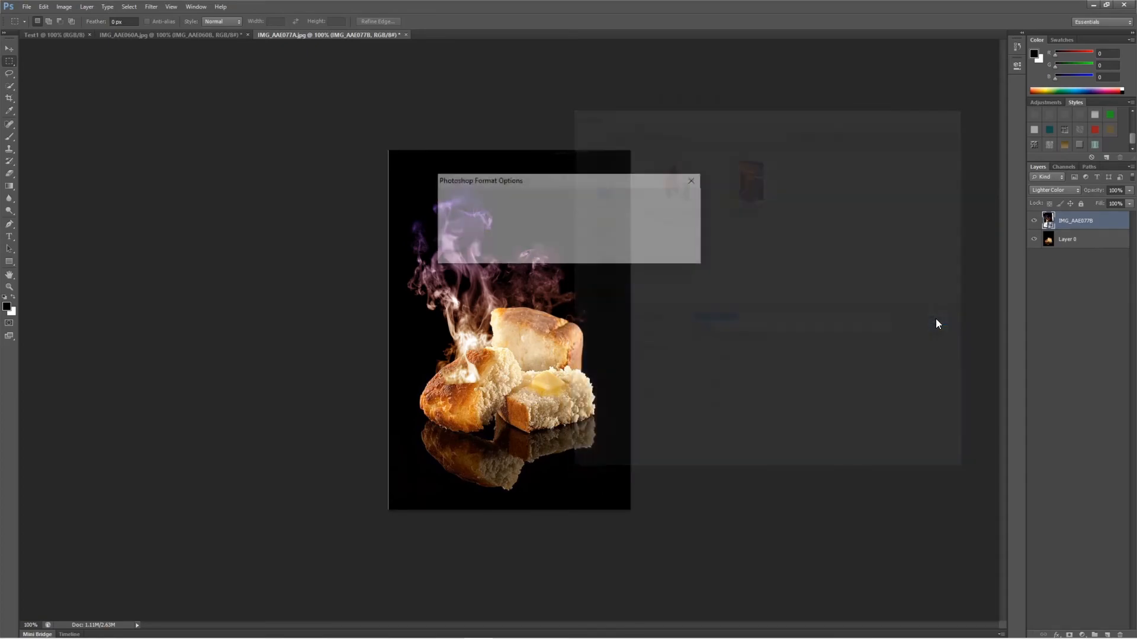
pyautogui.click(685, 197)
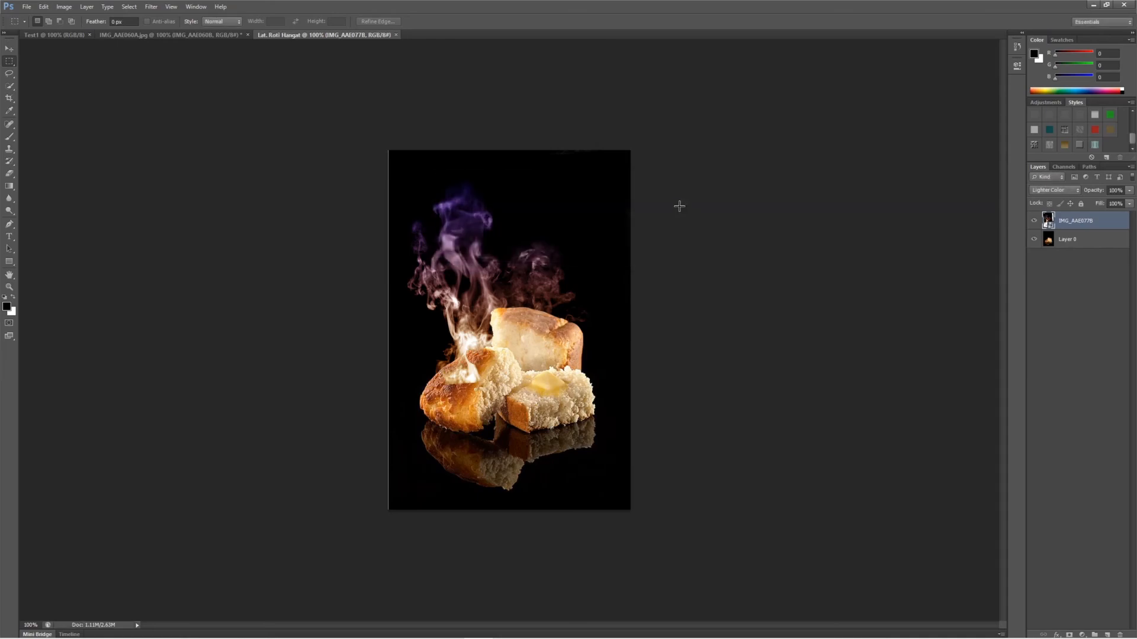
# Step: Close the bread document, then save the flaming pepper composite as the Photoshop file "Lat. Cabe Panas" in Papaaadat with maximized compatibility and close it
pyautogui.click(397, 35)
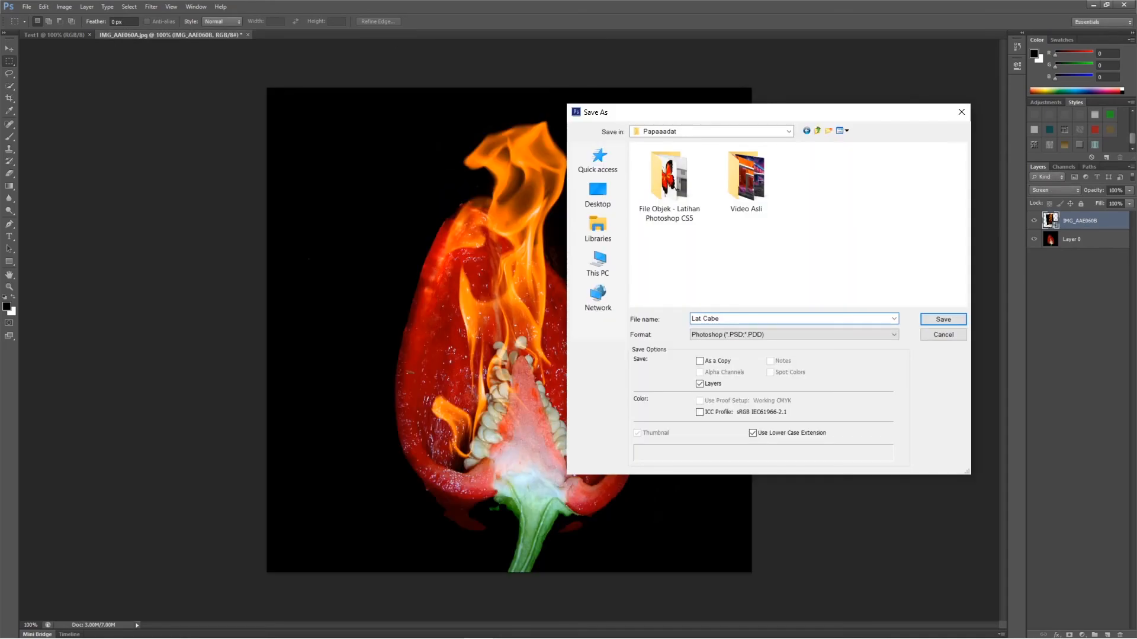
pyautogui.write('Panas')
pyautogui.click(950, 320)
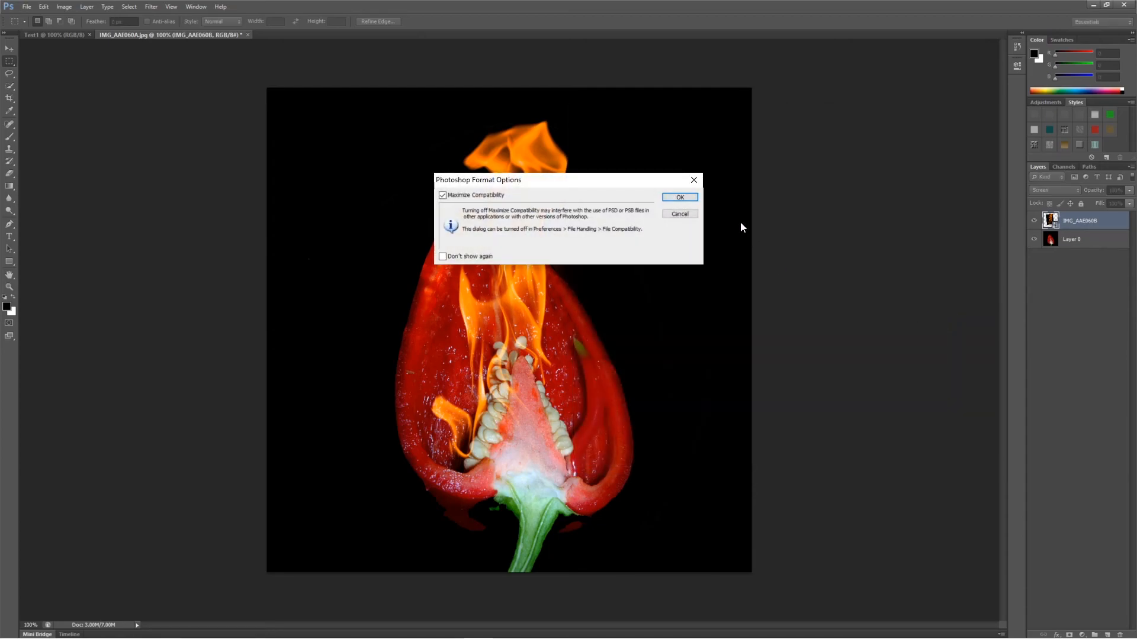
pyautogui.click(680, 198)
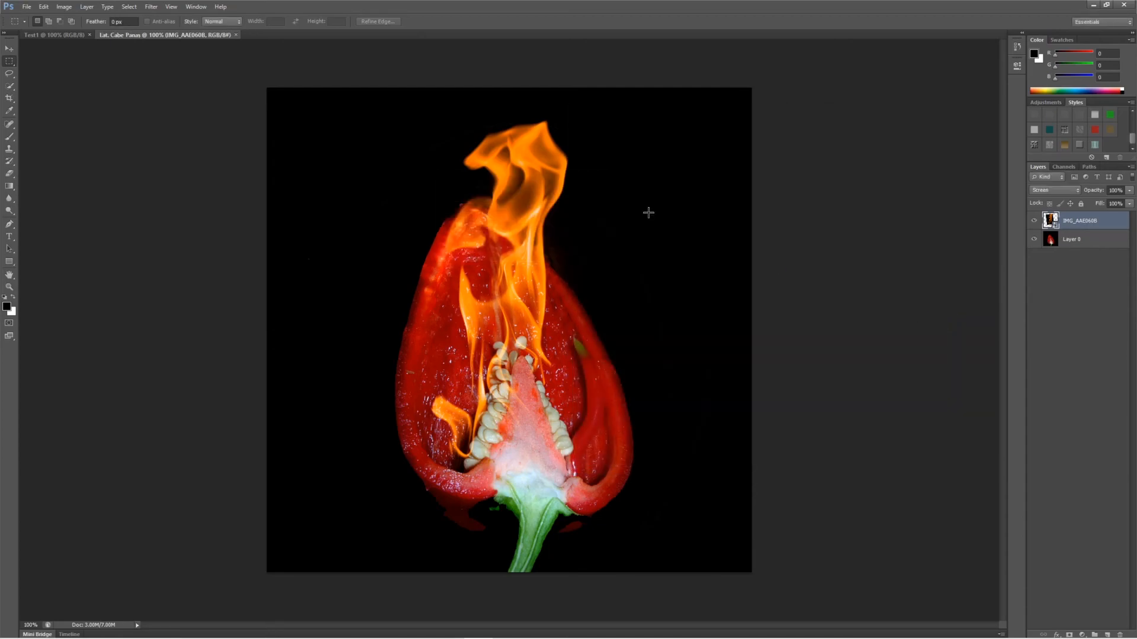
pyautogui.click(236, 34)
# Step: Bring up the Open dialog and browse to the folder File Objek - Latihan Photoshop CS5
pyautogui.click(27, 7)
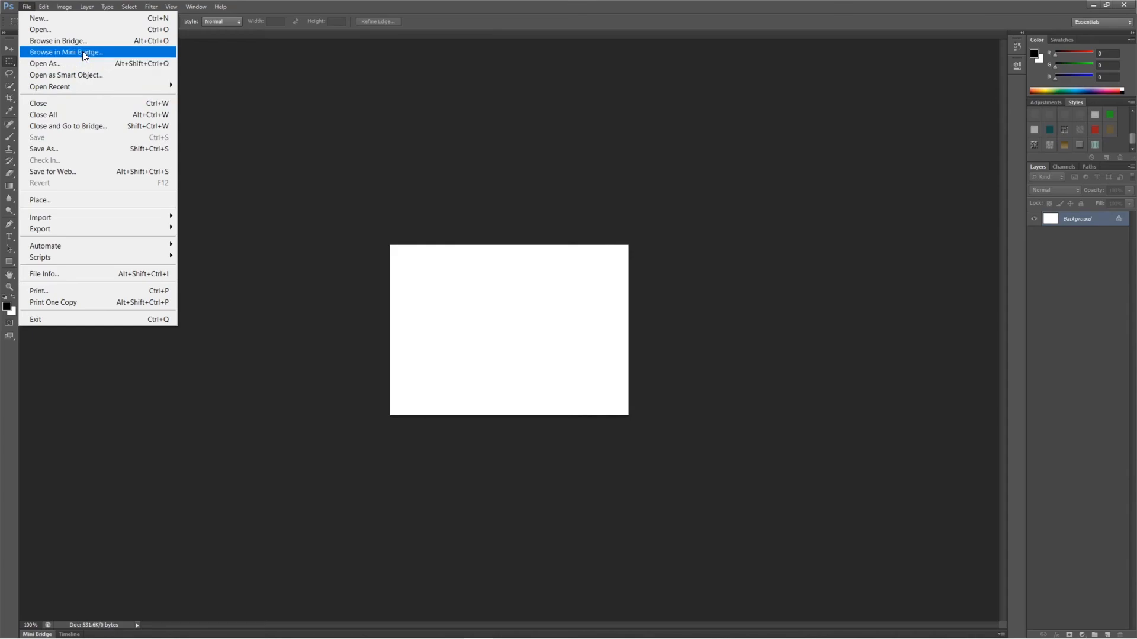
pyautogui.click(70, 30)
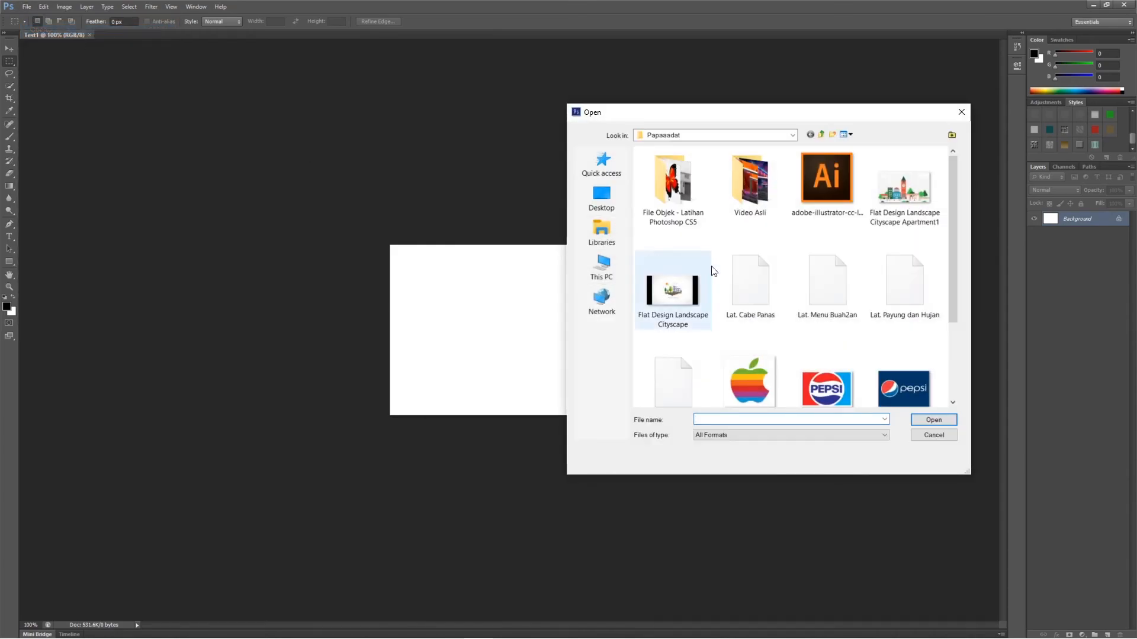
pyautogui.doubleClick(687, 179)
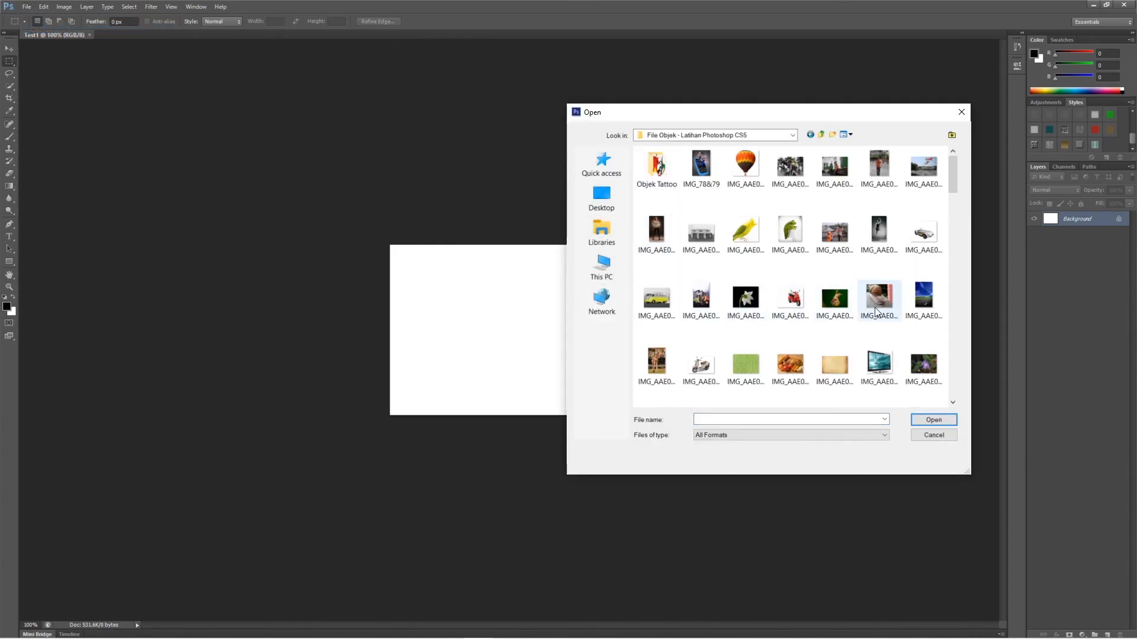
# Step: Switch to File Explorer and look through the practice images for the water splash IMG_AAE079B and the red pepper IMG_AAE080
pyautogui.moveTo(331, 614)
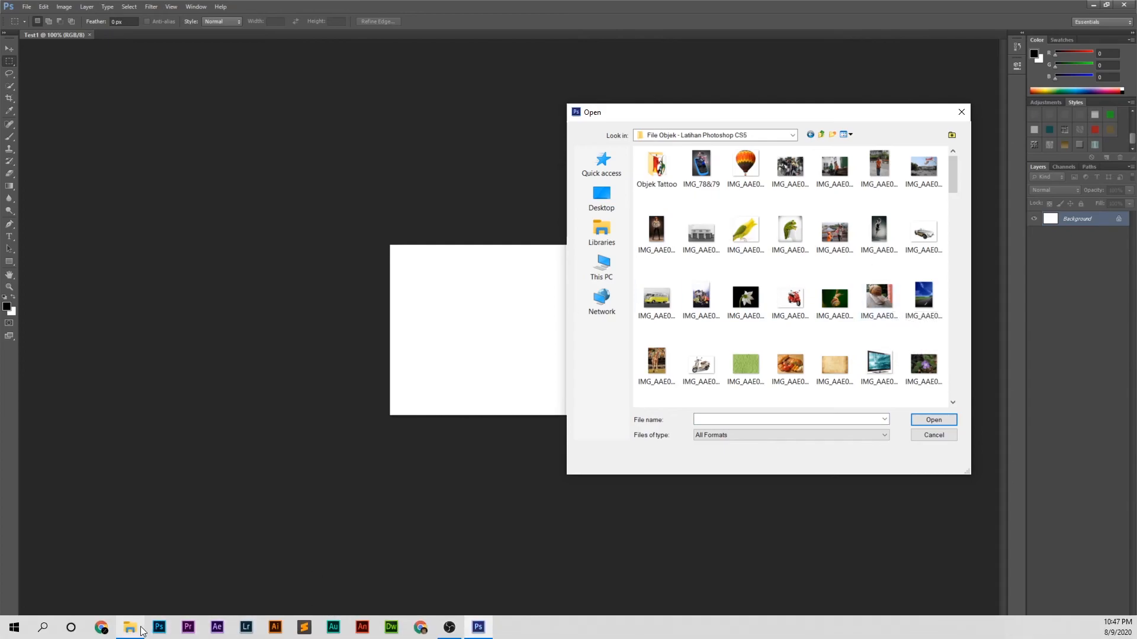
pyautogui.click(129, 630)
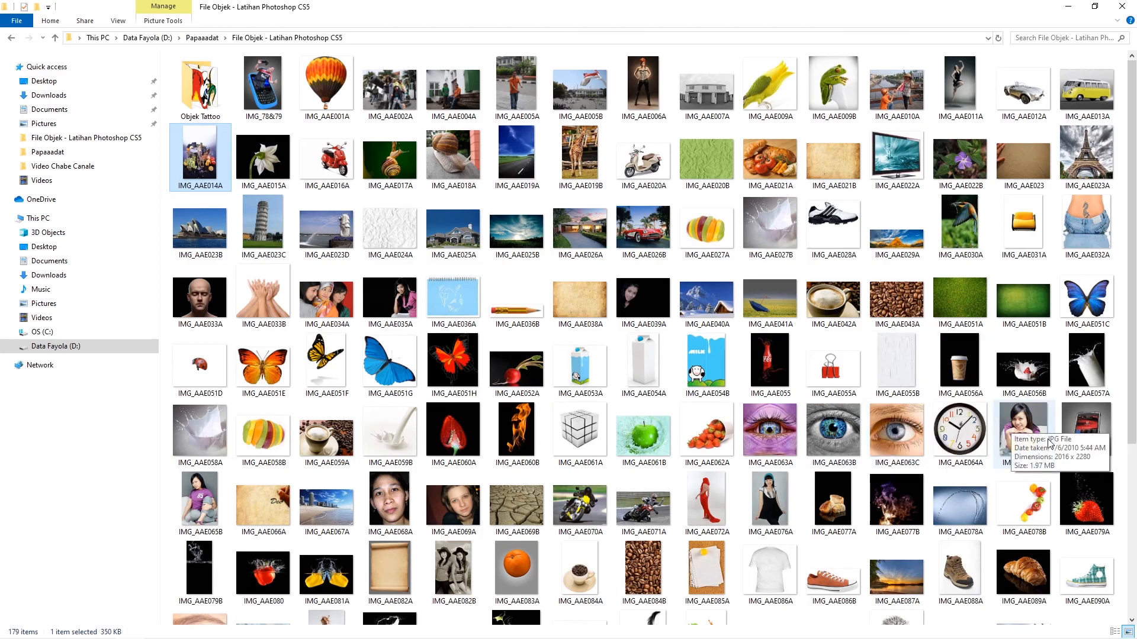
pyautogui.scroll(-1, 1134, 438)
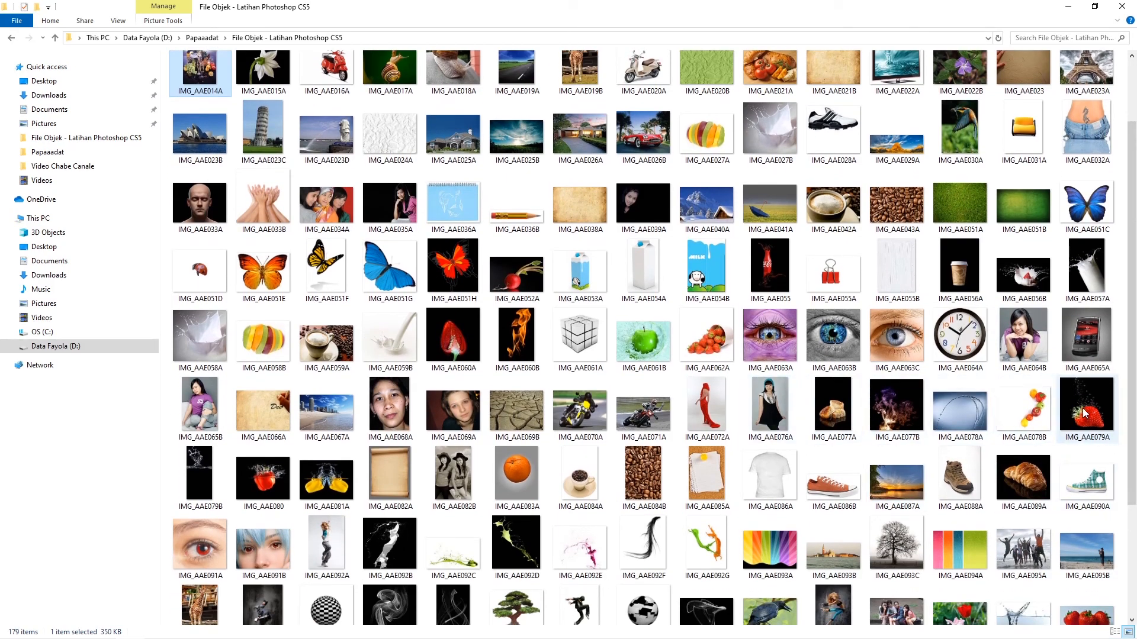
pyautogui.moveTo(1087, 412)
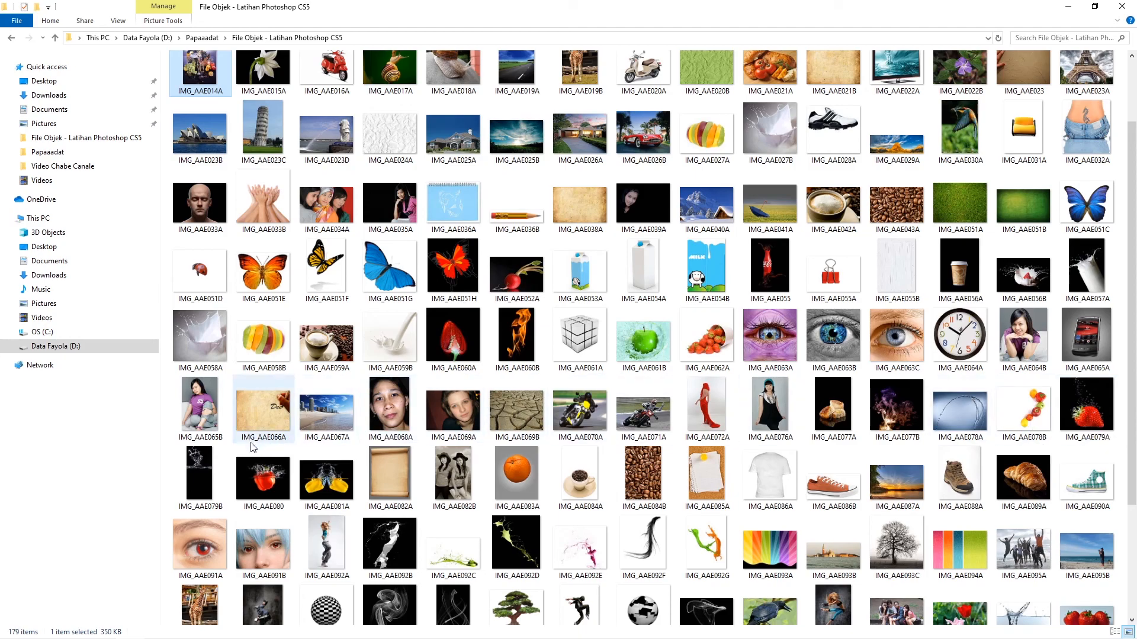
pyautogui.click(204, 473)
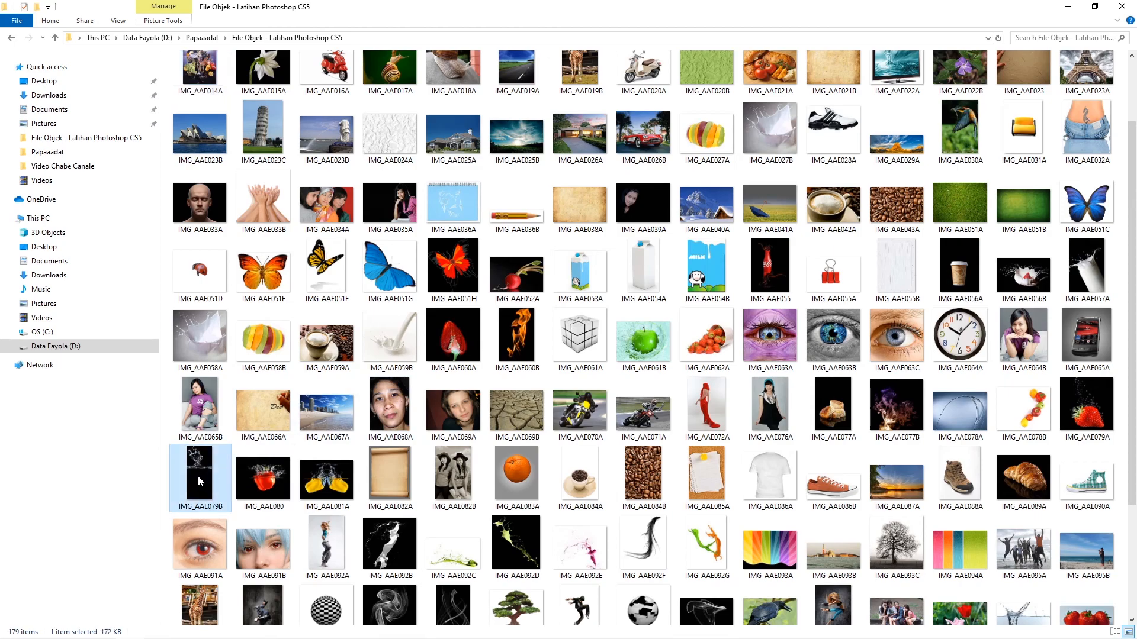
pyautogui.moveTo(202, 477)
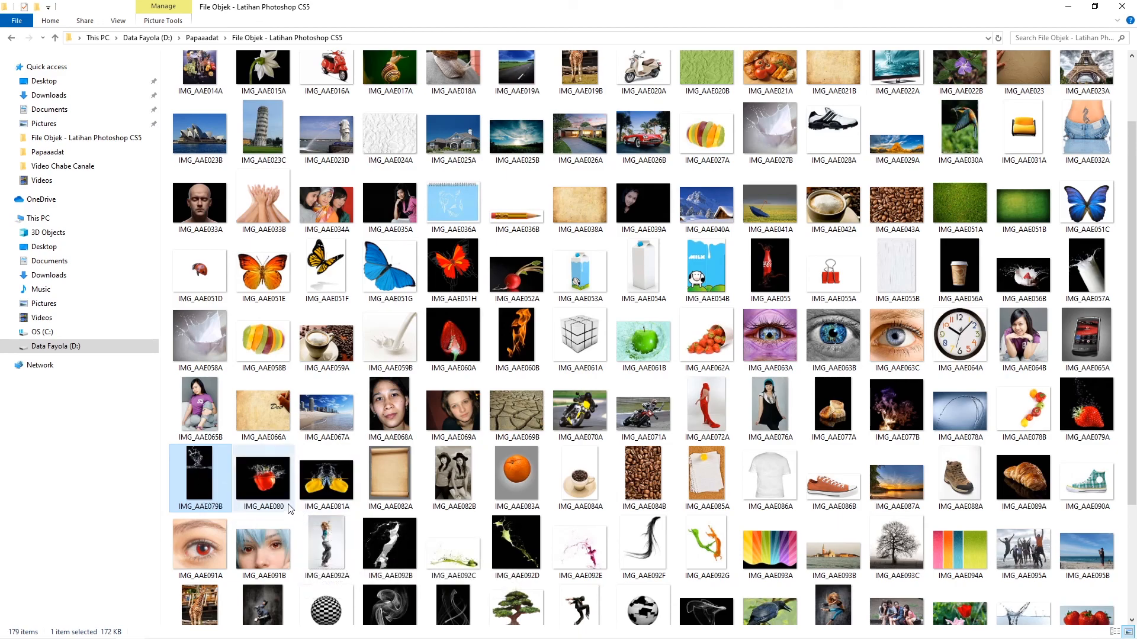
pyautogui.moveTo(271, 482)
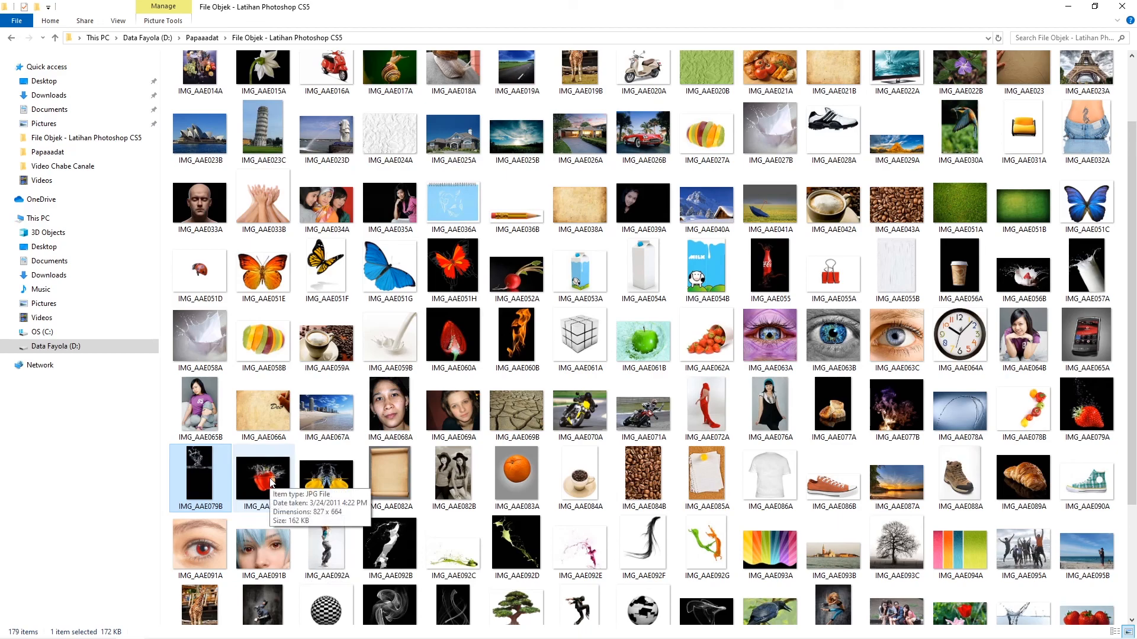
# Step: Preview the red pepper image IMG_AAE080 in Photos and compare it with the water splash image IMG_AAE079B
pyautogui.click(271, 483)
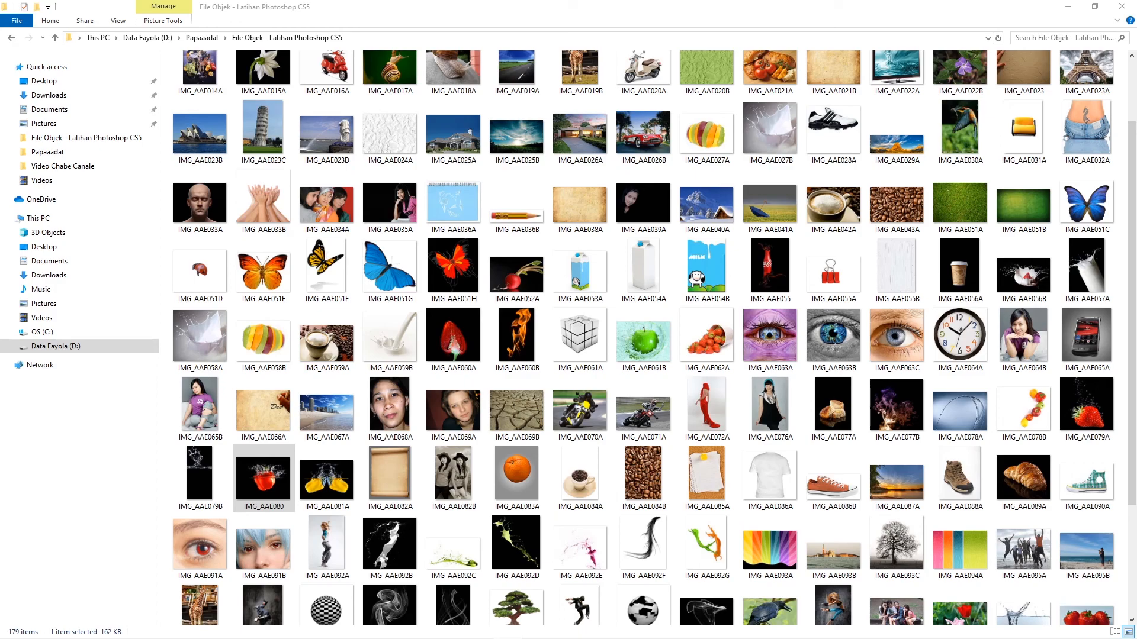
pyautogui.moveTo(2, 141); pyautogui.dragTo(601, 104)
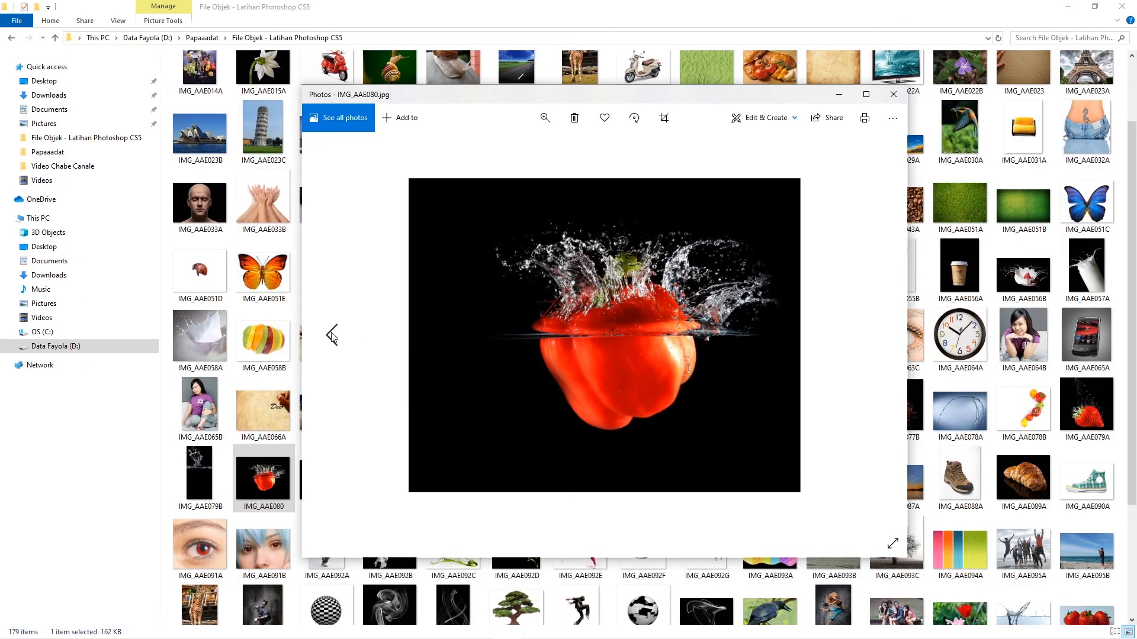
pyautogui.click(331, 336)
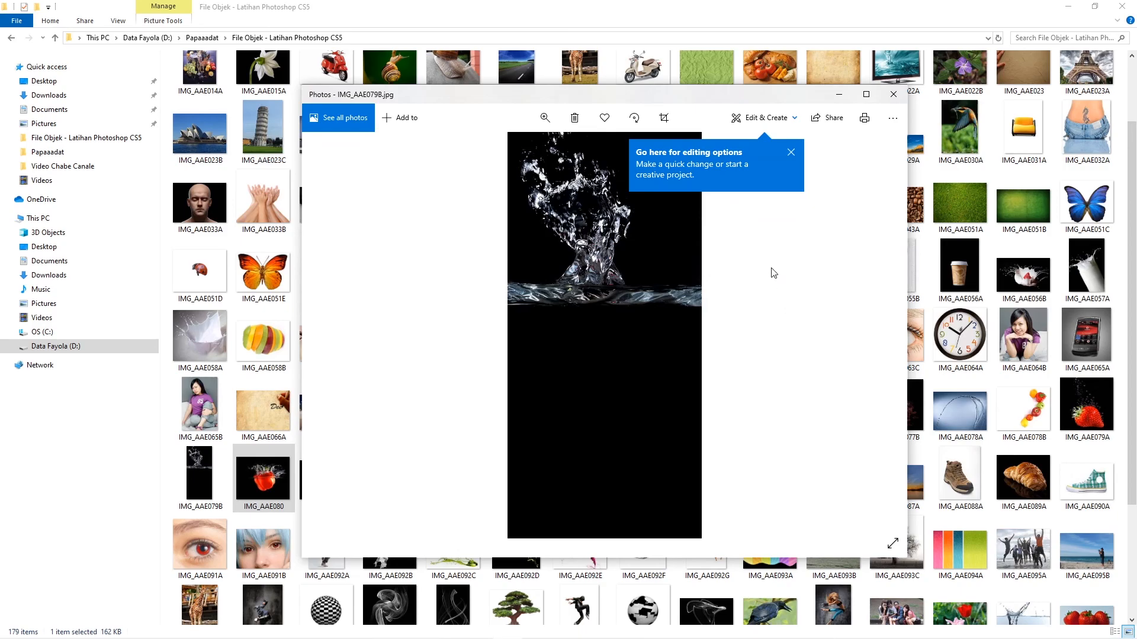
pyautogui.click(791, 153)
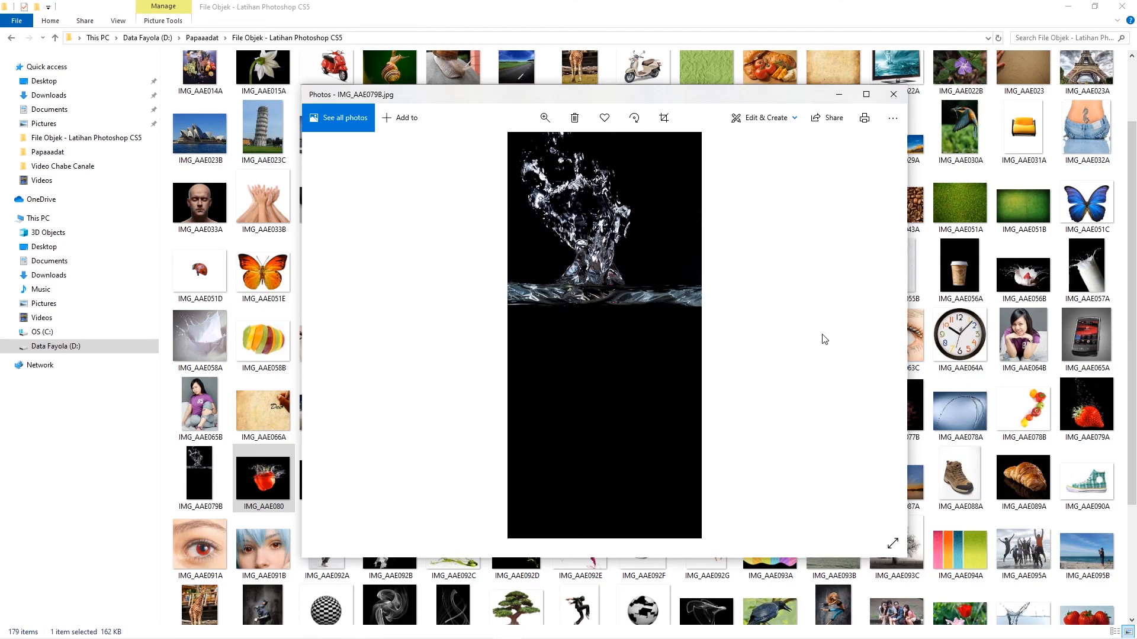
pyautogui.click(880, 334)
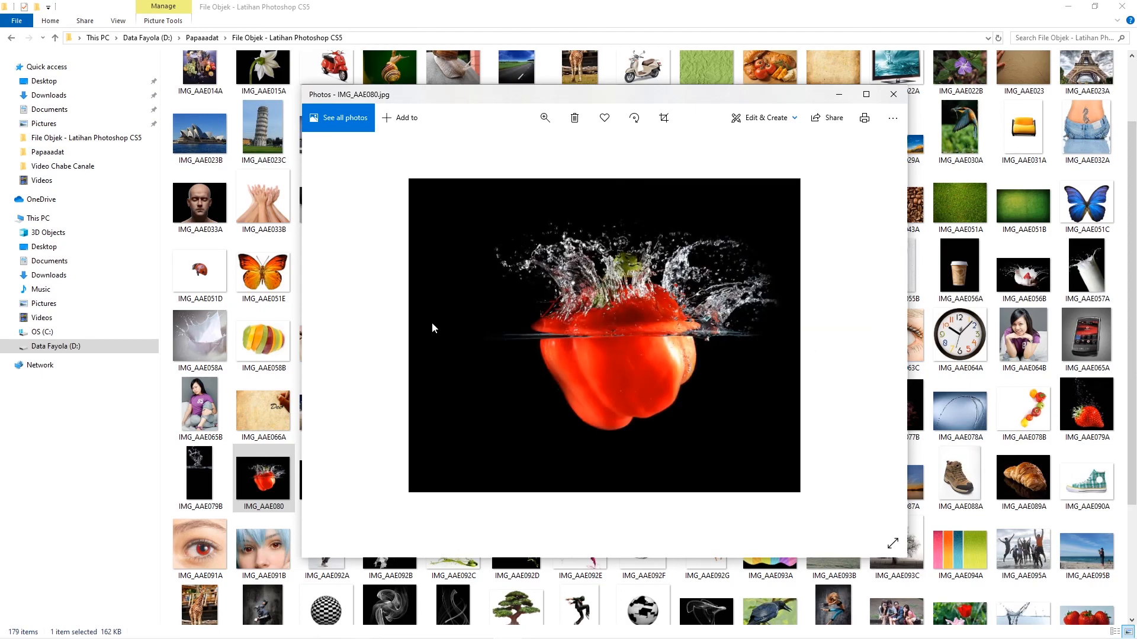
pyautogui.click(331, 333)
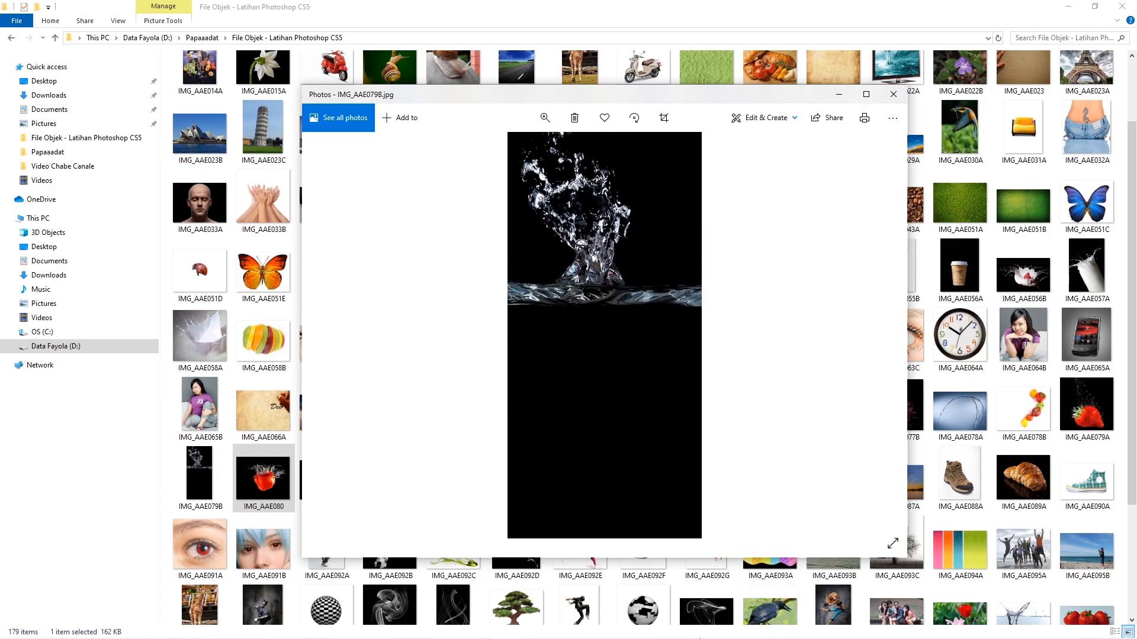
pyautogui.moveTo(645, 633)
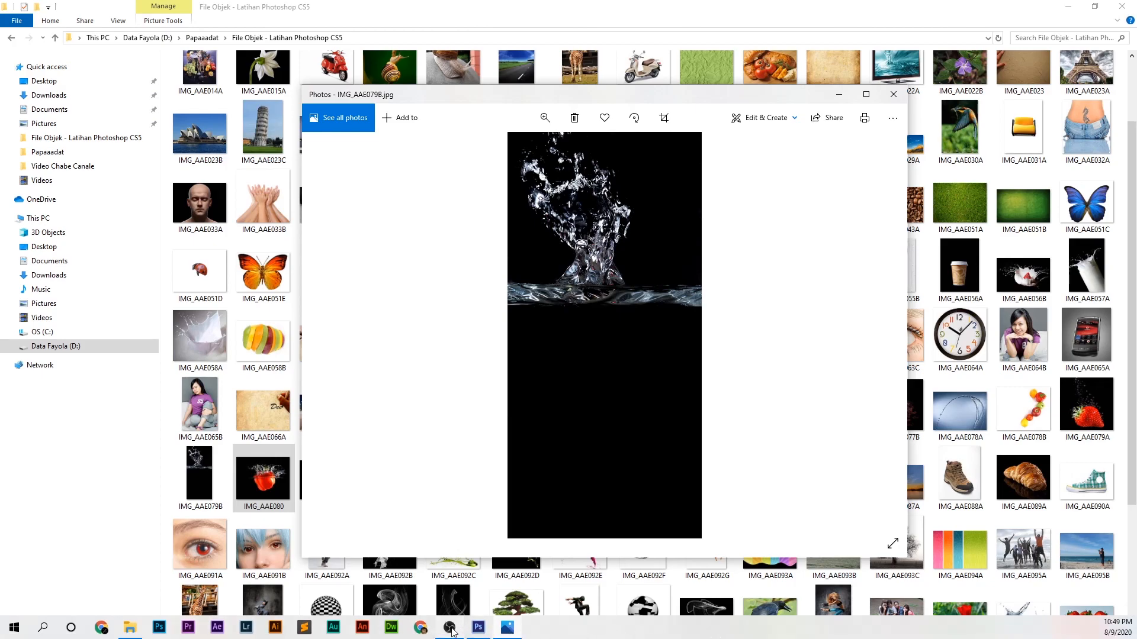